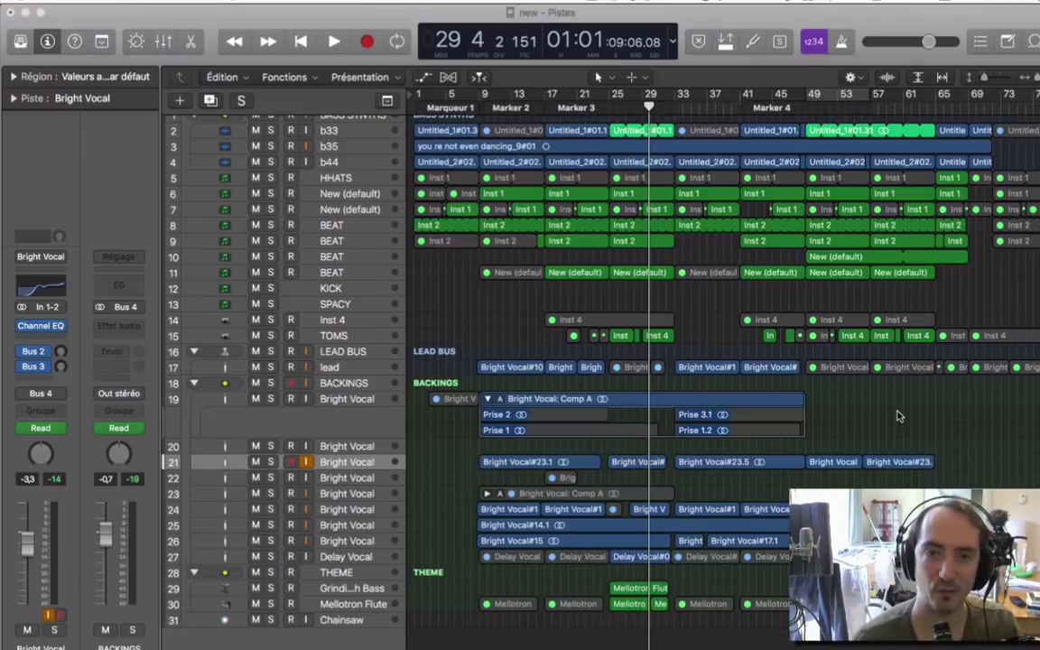
Play the arrangement from bar 28 up to about bar 33 to hear the backing vocals in context
left_click(632, 108)
left_click_drag(631, 106, 673, 108)
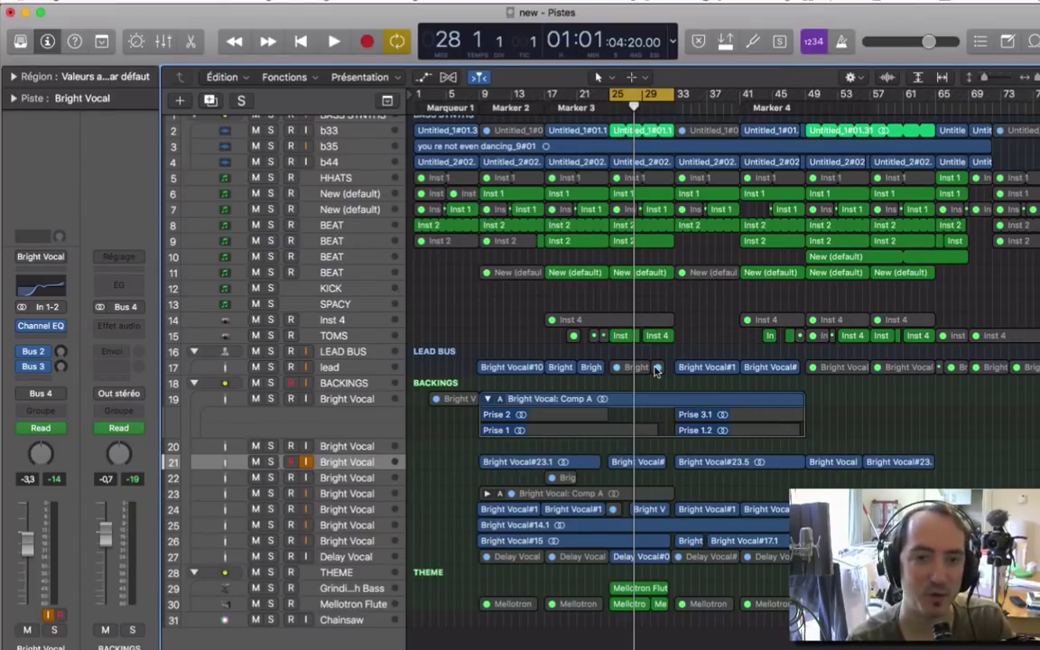
key("space")
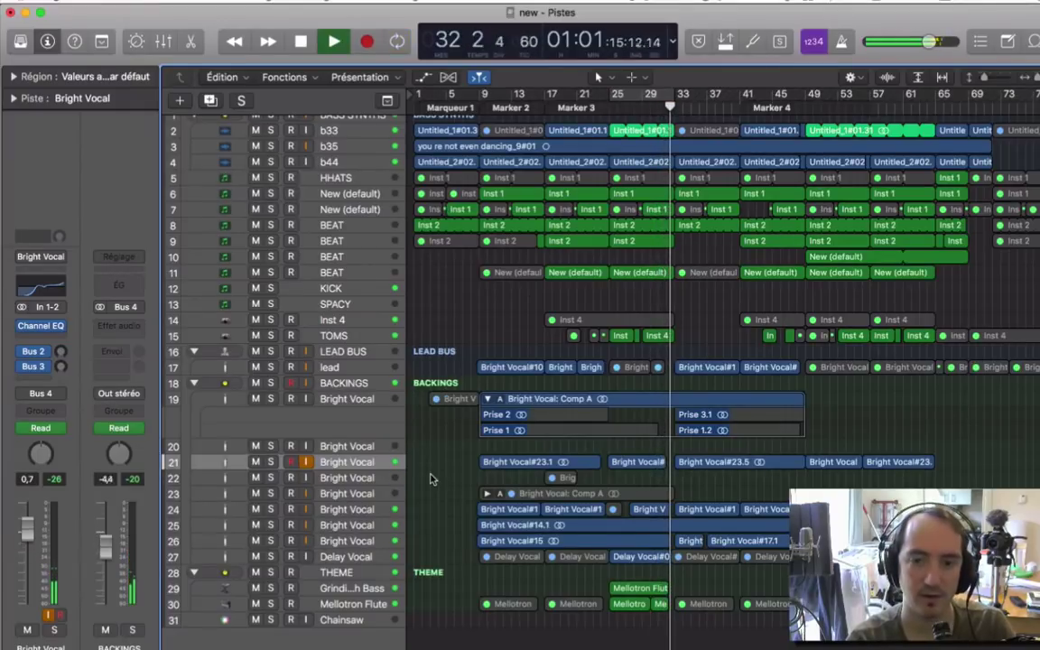
key("space")
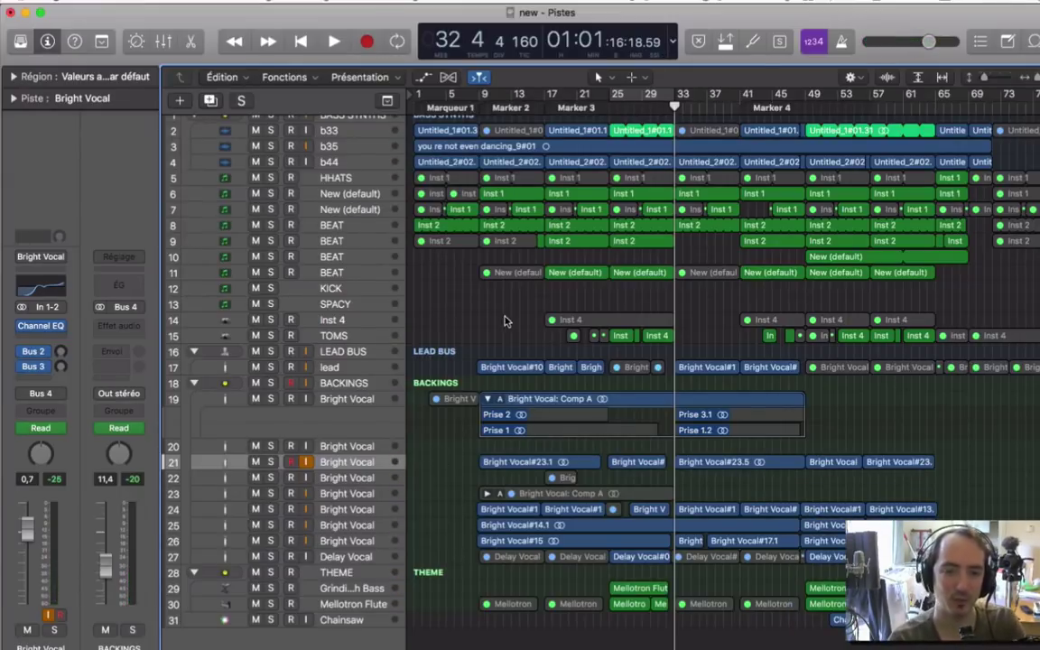
Turn off input monitoring on Bright Vocal track 21 and play the song from bar 17
left_click(312, 461)
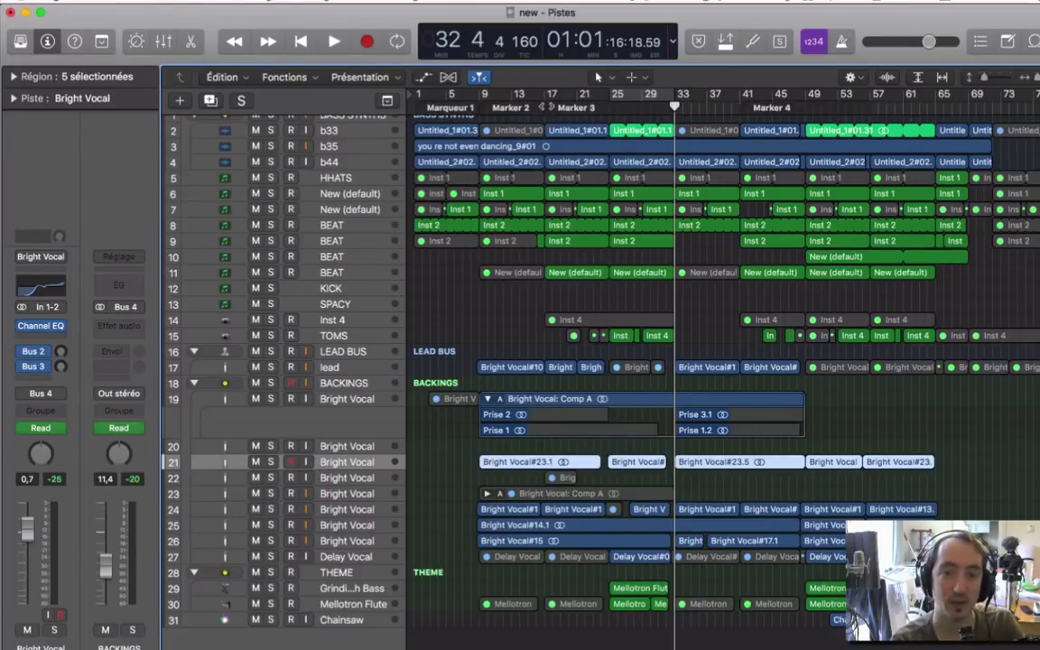
left_click(547, 101)
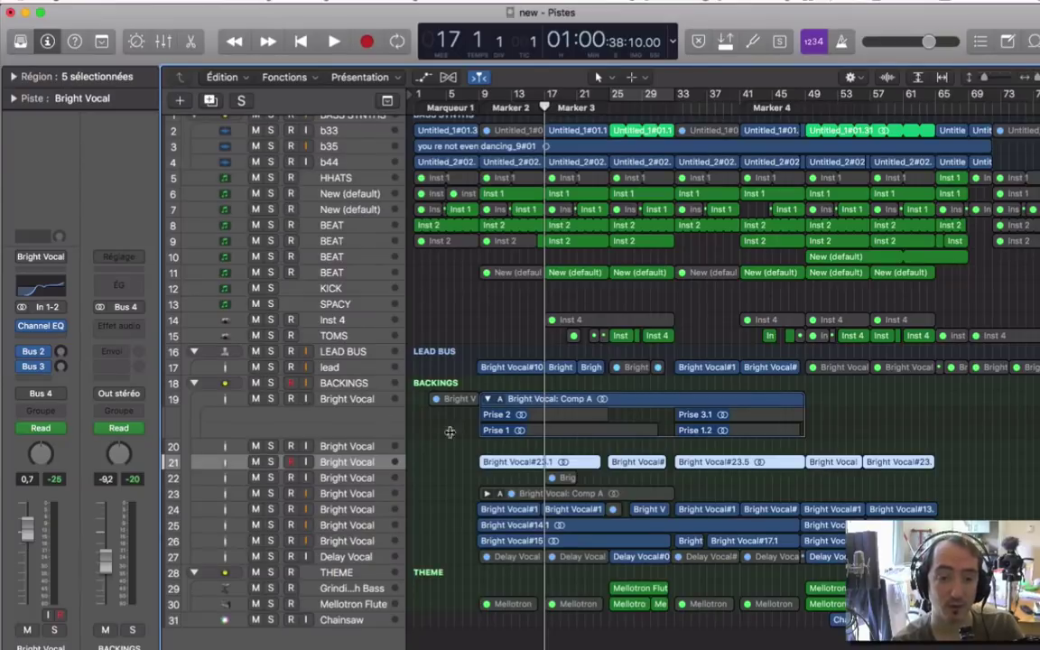
key("space")
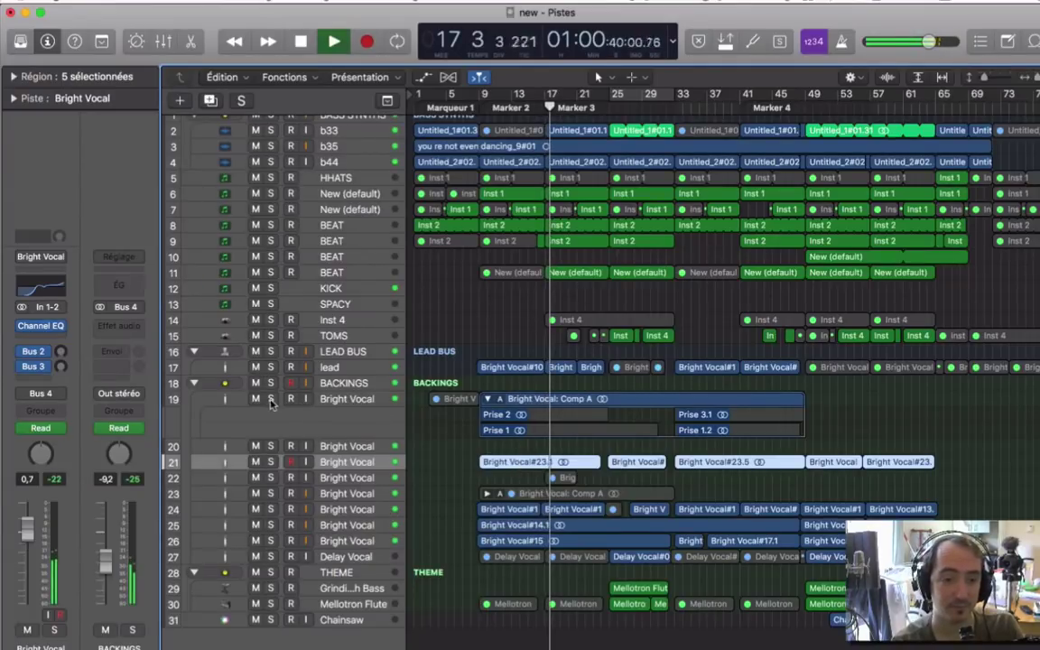
Listen to the LEAD BUS in solo, inspect the lead track's waveforms, and return to the full arrangement with playback stopped
left_click(255, 352)
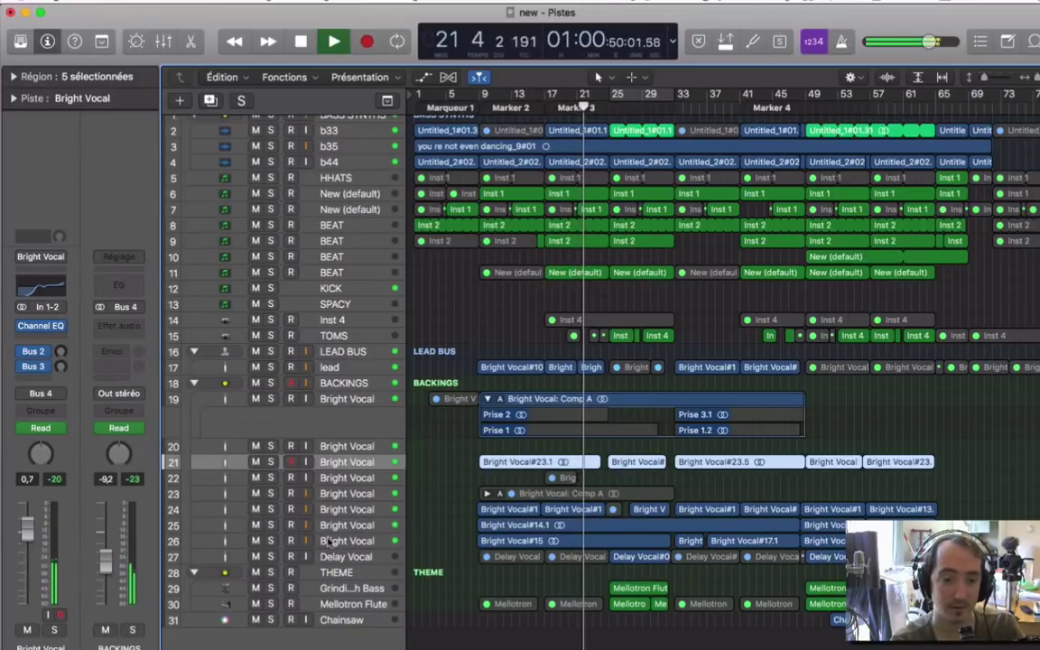
left_click(270, 351)
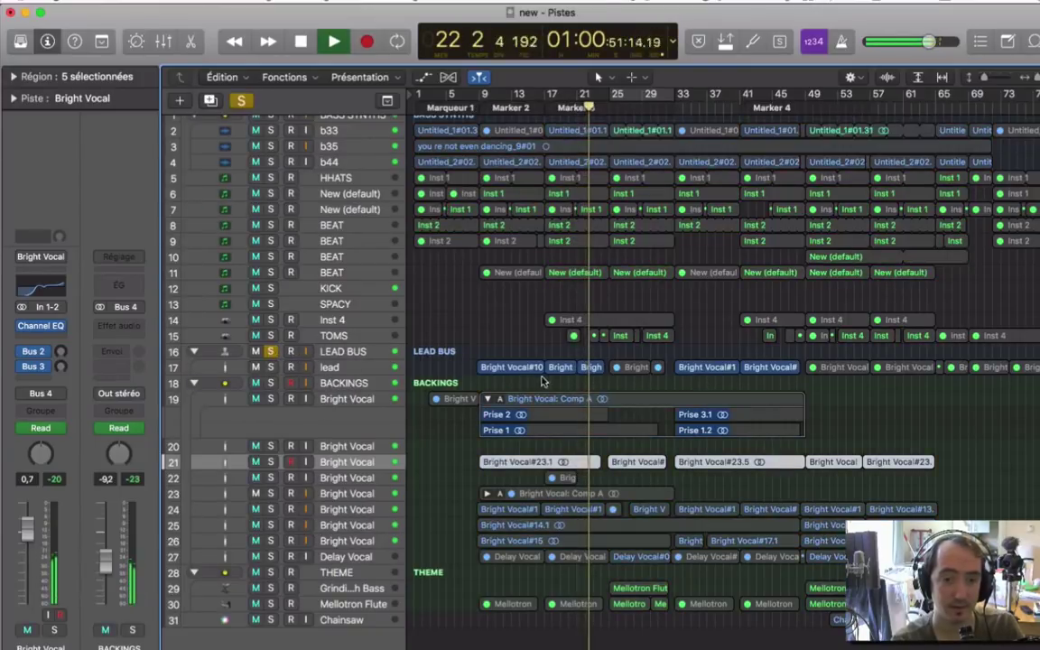
left_click(353, 370)
key("z")
key("z")
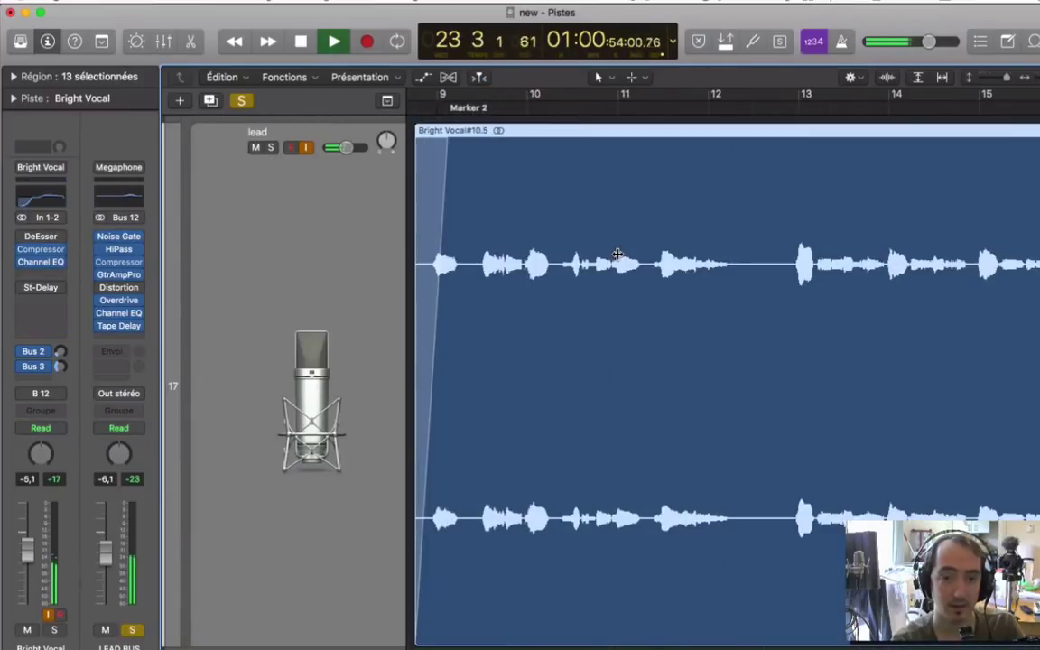
key("z")
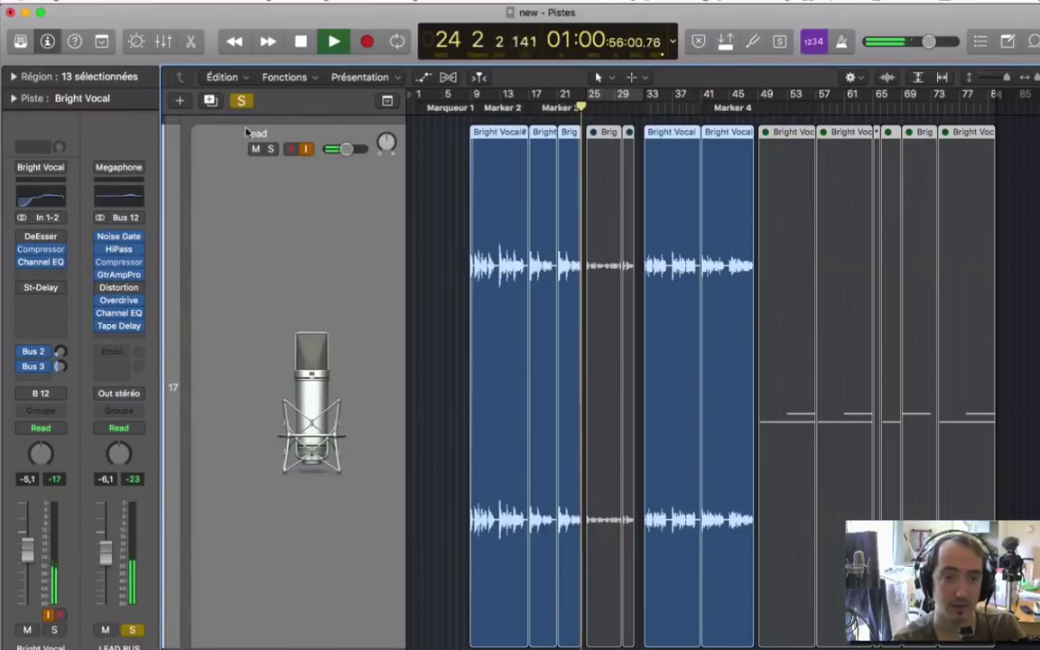
scroll(422, 332, "down", 5)
left_click(456, 289)
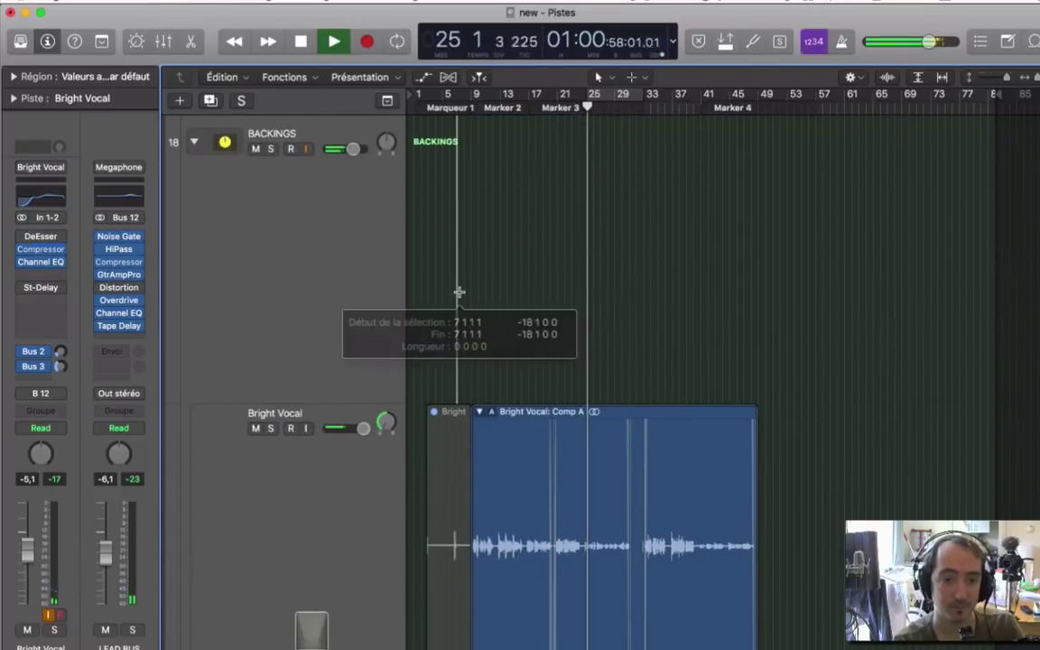
key("z")
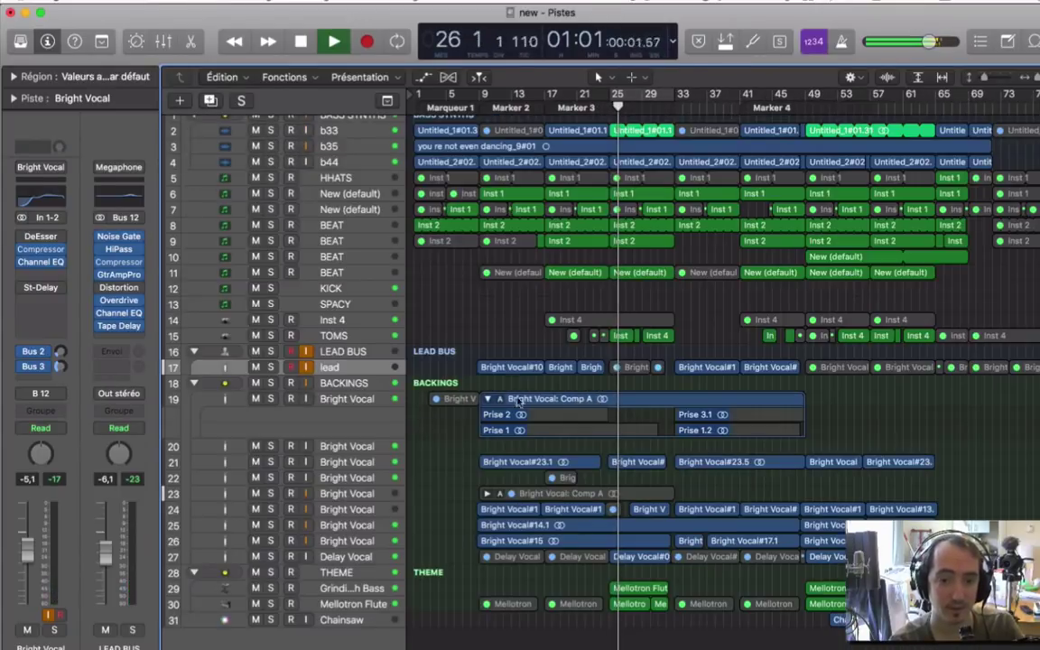
left_click(337, 511)
key("space")
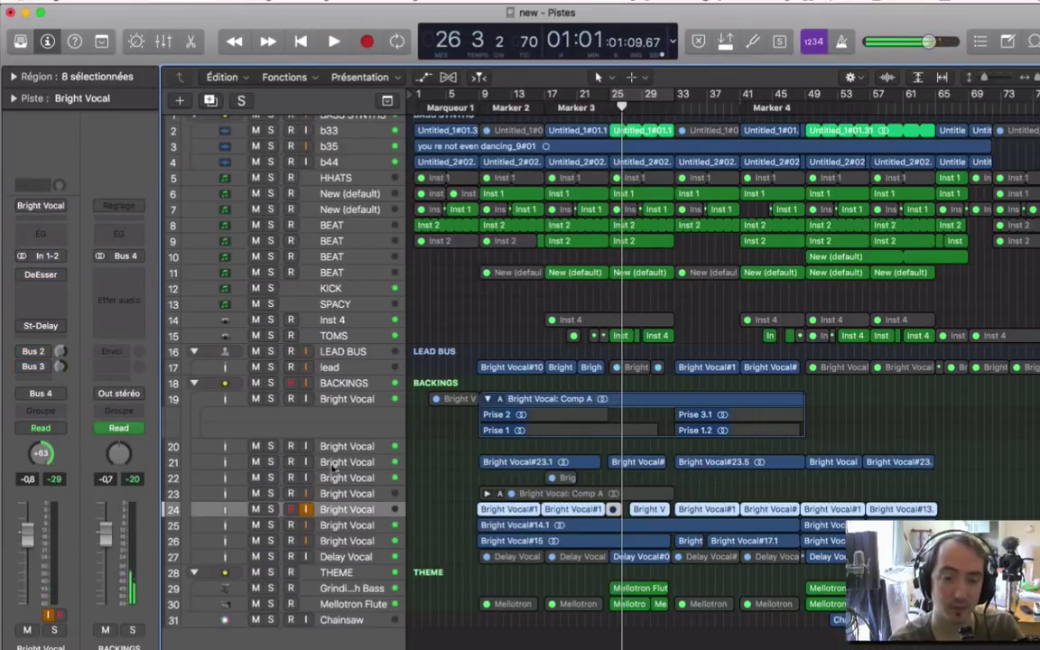
left_click(325, 479)
left_click(270, 478)
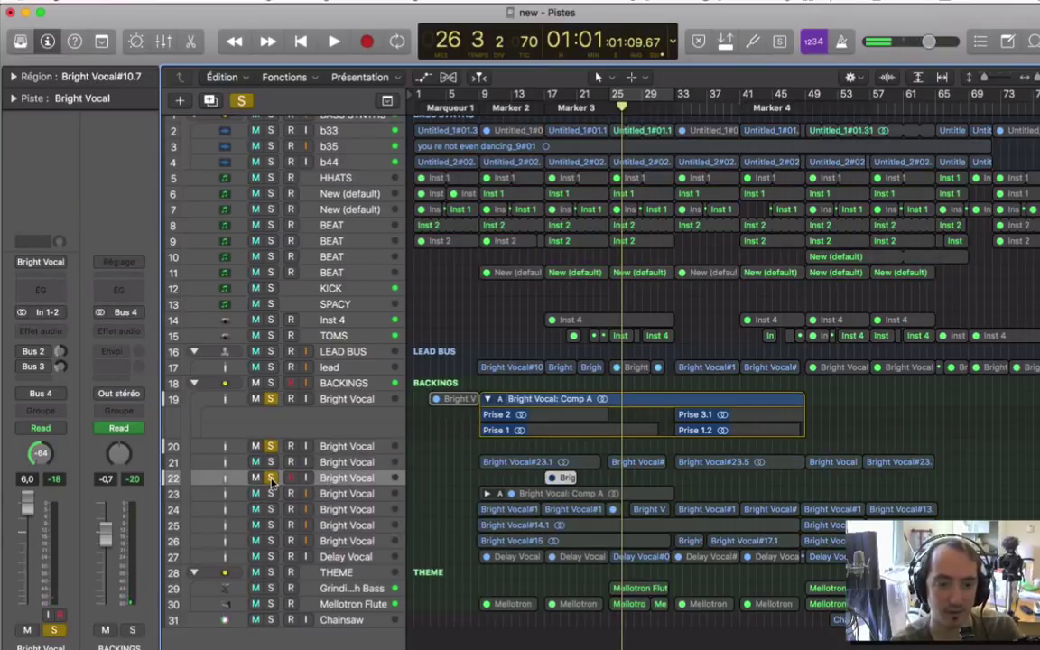
left_click(271, 477)
Solo Bright Vocal track 21 with its region between bars 25 and 32 shown close up
left_click(282, 462)
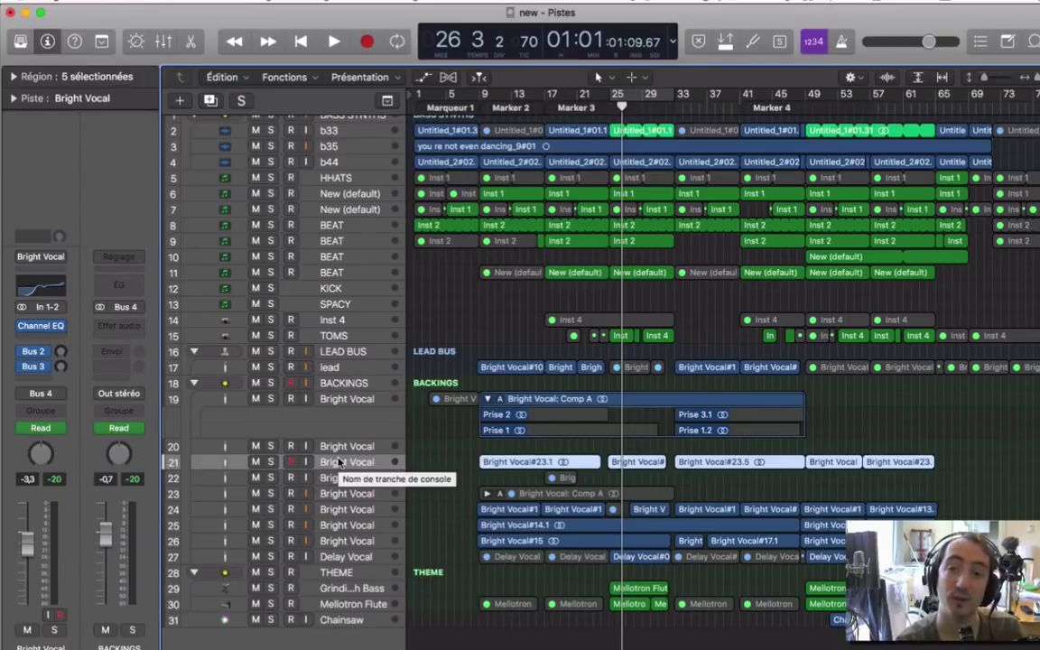
key("z")
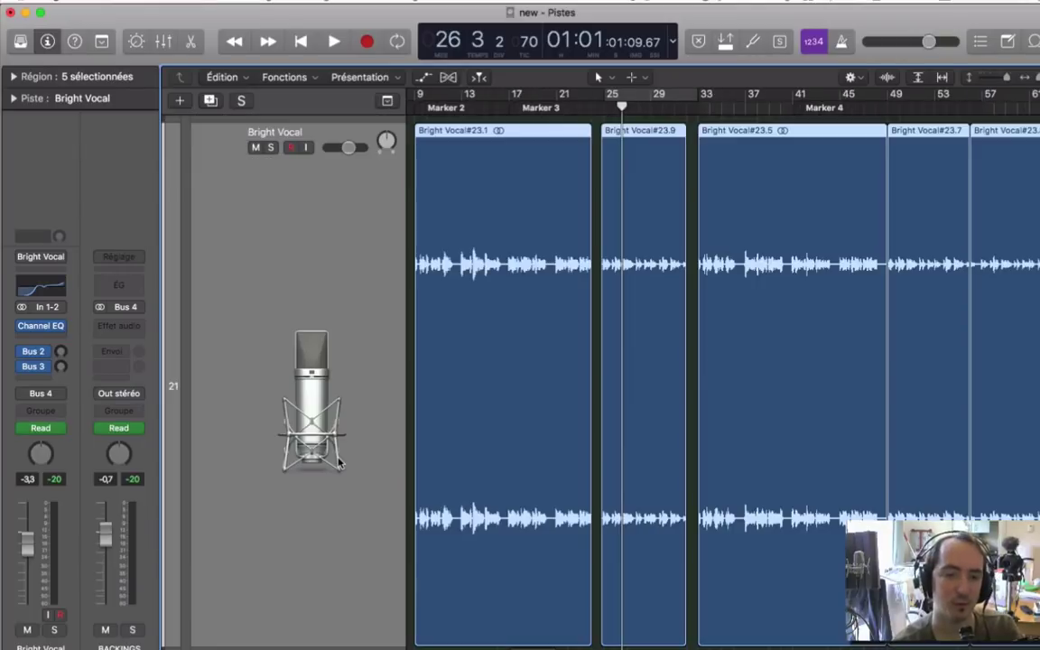
left_click(691, 132)
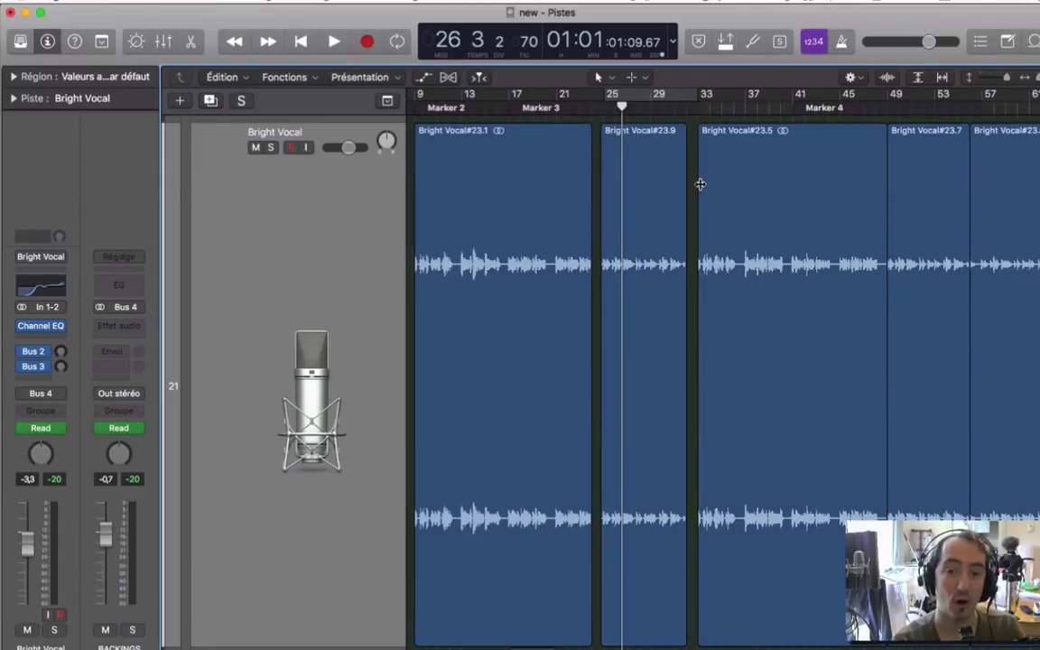
key("super+Right")
key("super+Right")
key("super+Right")
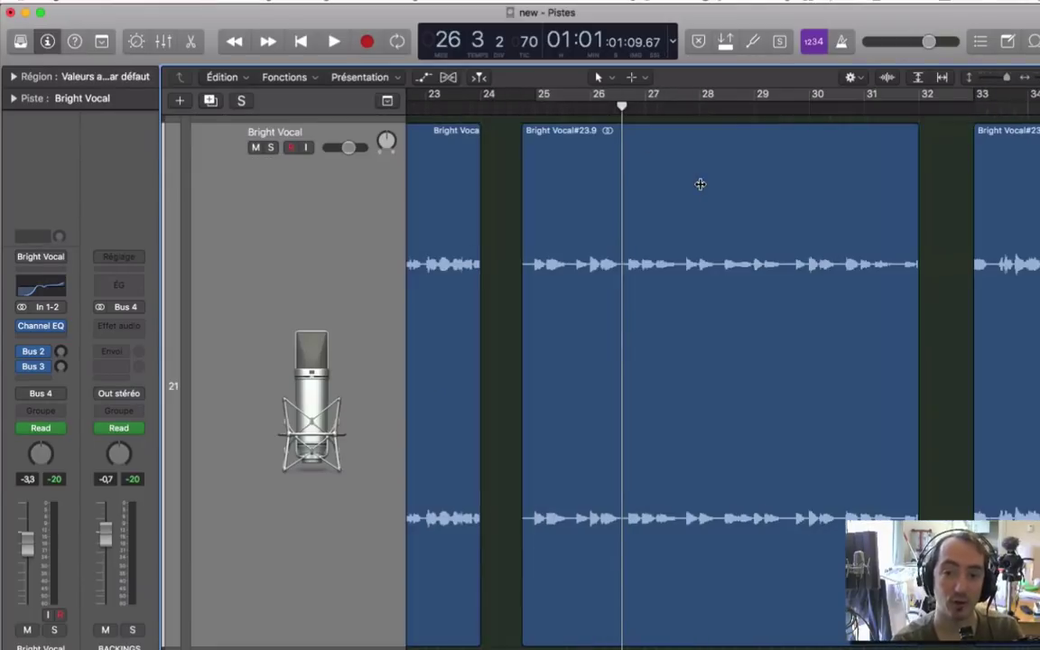
left_click(270, 148)
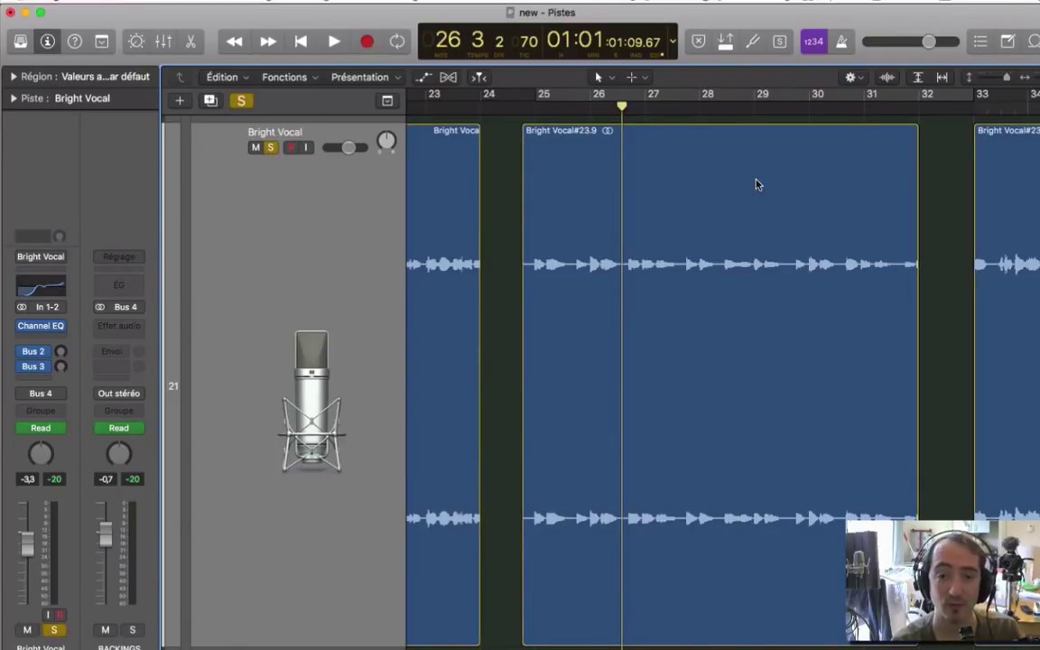
Listen to the soloed vocal around bars 28 to 30, replaying from bar 29 beat 2
key("space")
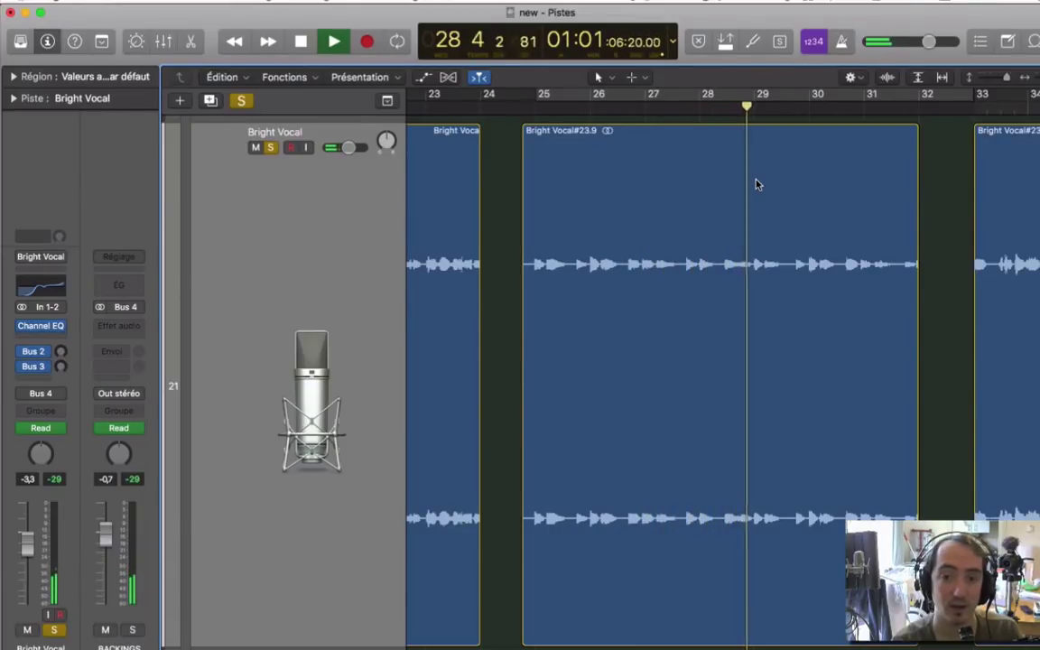
key("space")
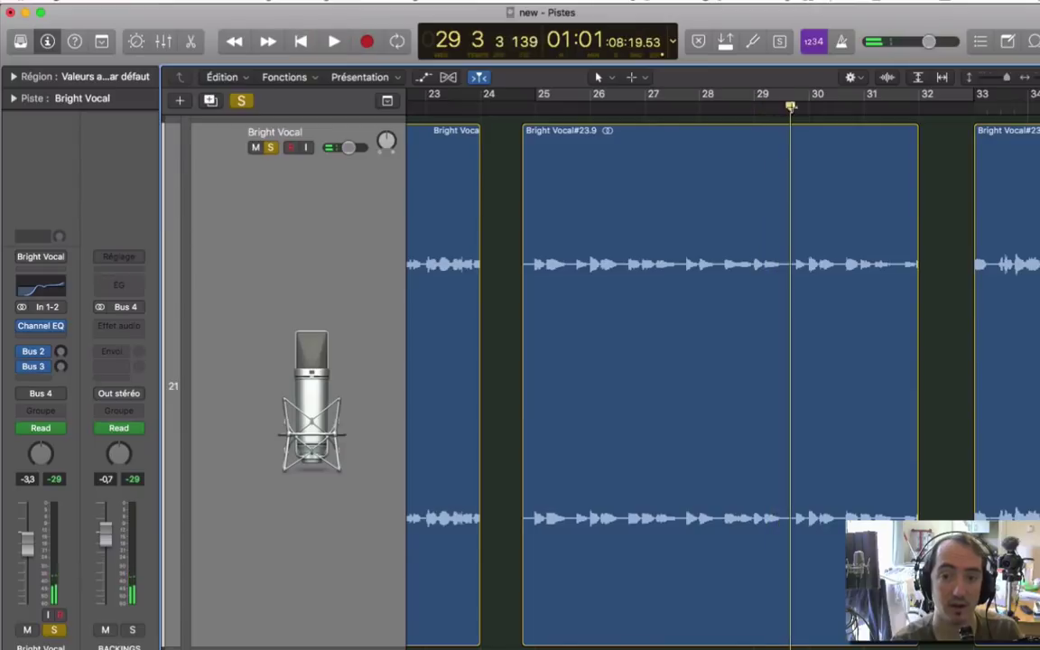
left_click(768, 109)
key("space")
key("space")
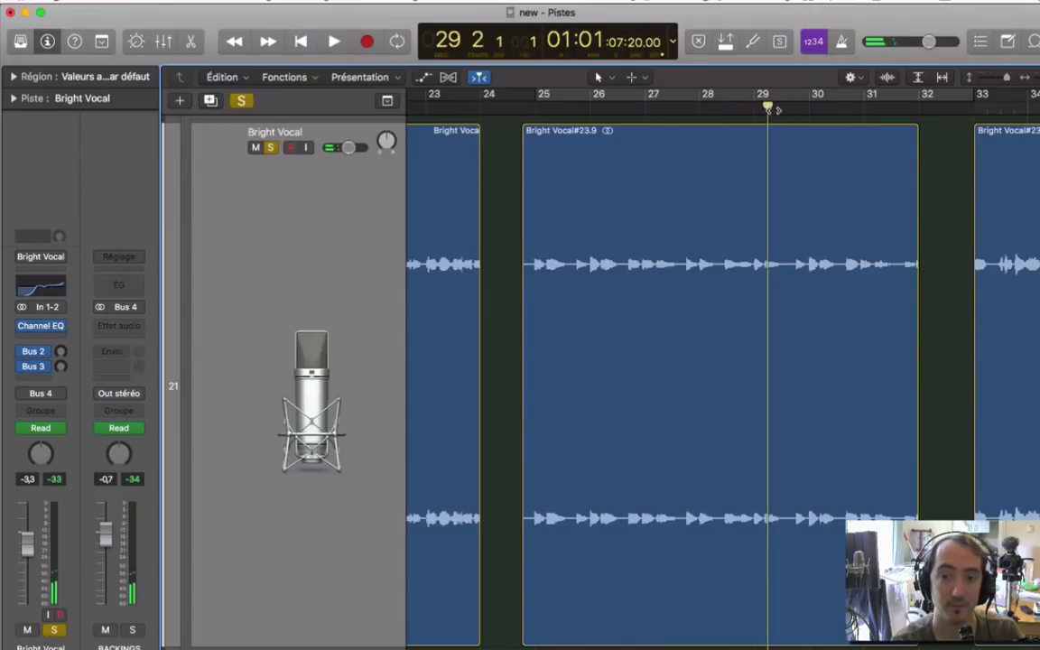
key("space")
key("space")
Audition the vocal phrase around bar 30 beat 2 repeatedly at a closer zoom to locate the wanted word
key("super+Right")
key("super+Right")
key("super+Right")
key("super+Right")
key("space")
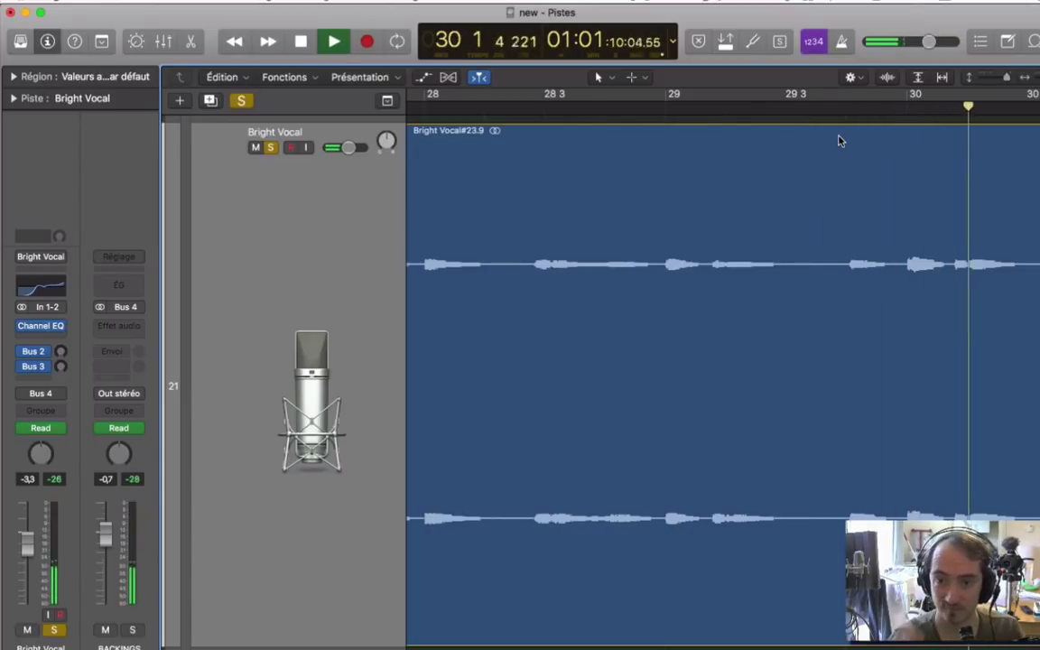
key("space")
left_click(803, 105)
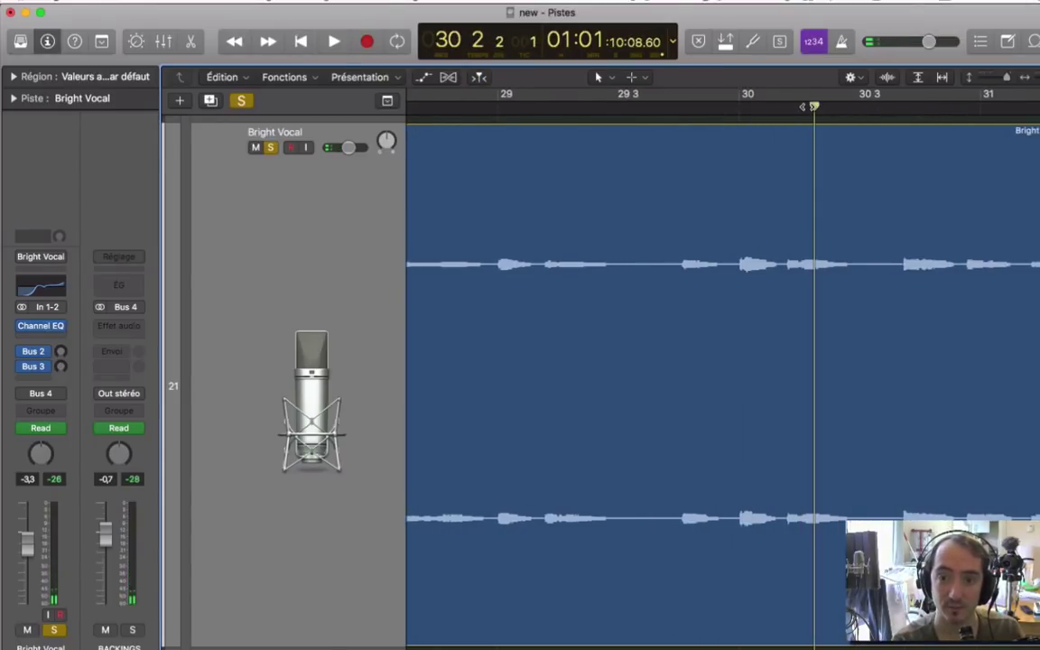
key("space")
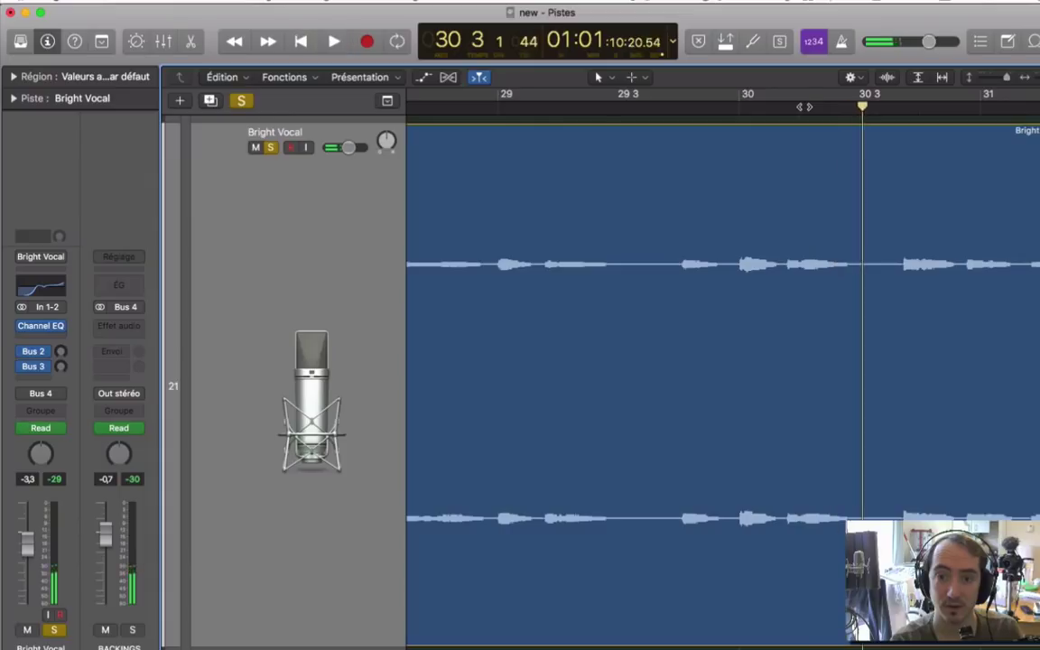
left_click(804, 105)
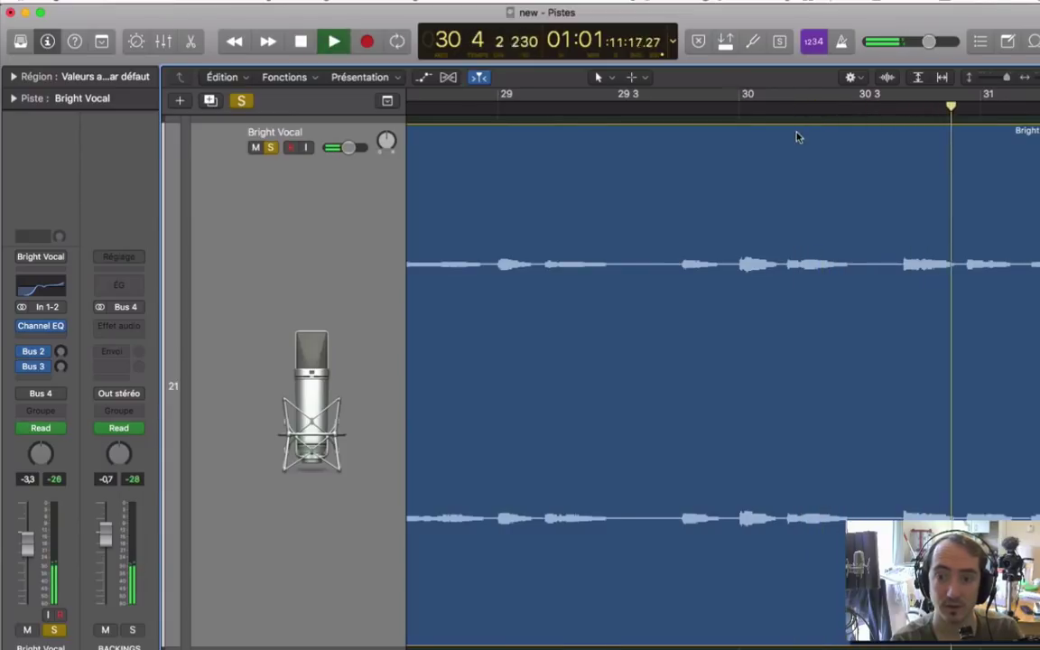
key("space")
Split the vocal region at position 30 2 1 1 and again just after bar 30 beat 3
left_click(539, 109)
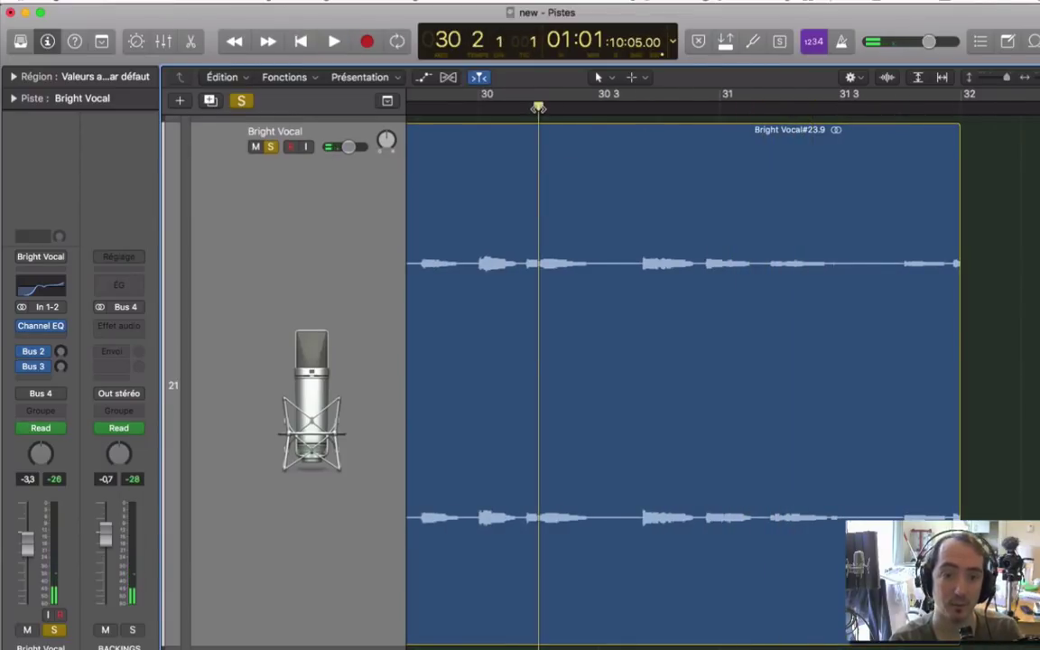
left_click(538, 541)
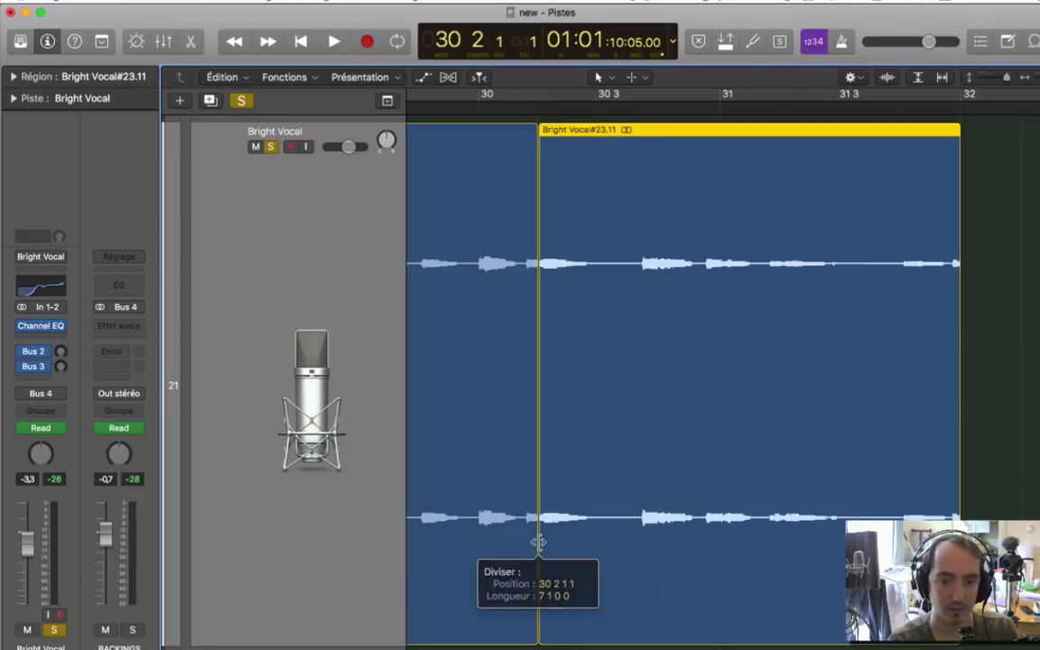
left_click(609, 496)
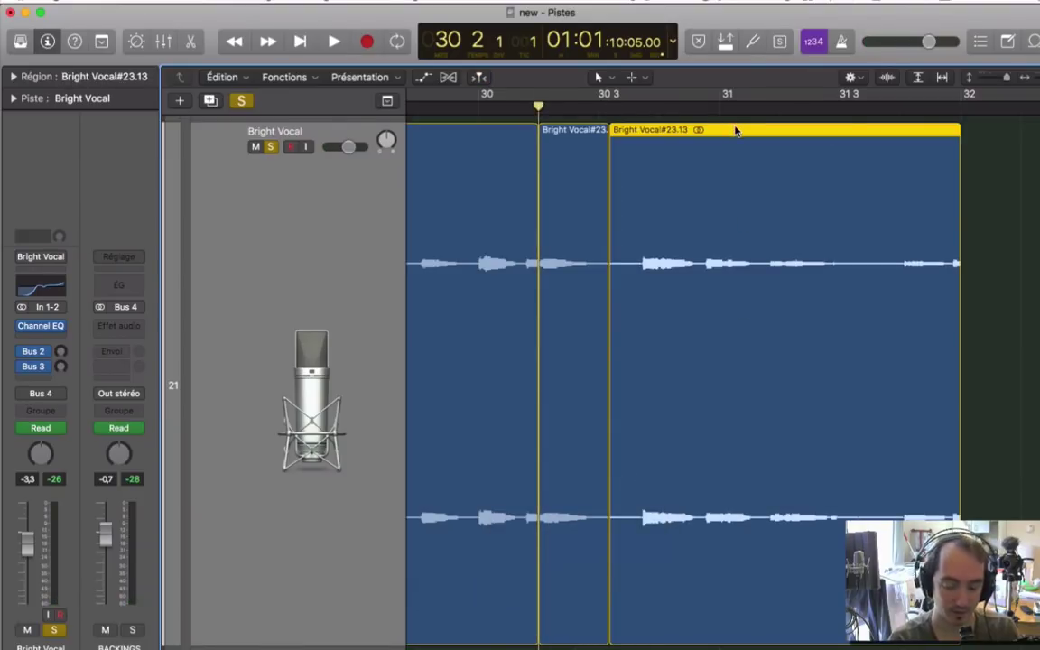
Mute the vocal regions on both sides of the short slice, undoing the accidental mute of the whole track
key("ctrl+m")
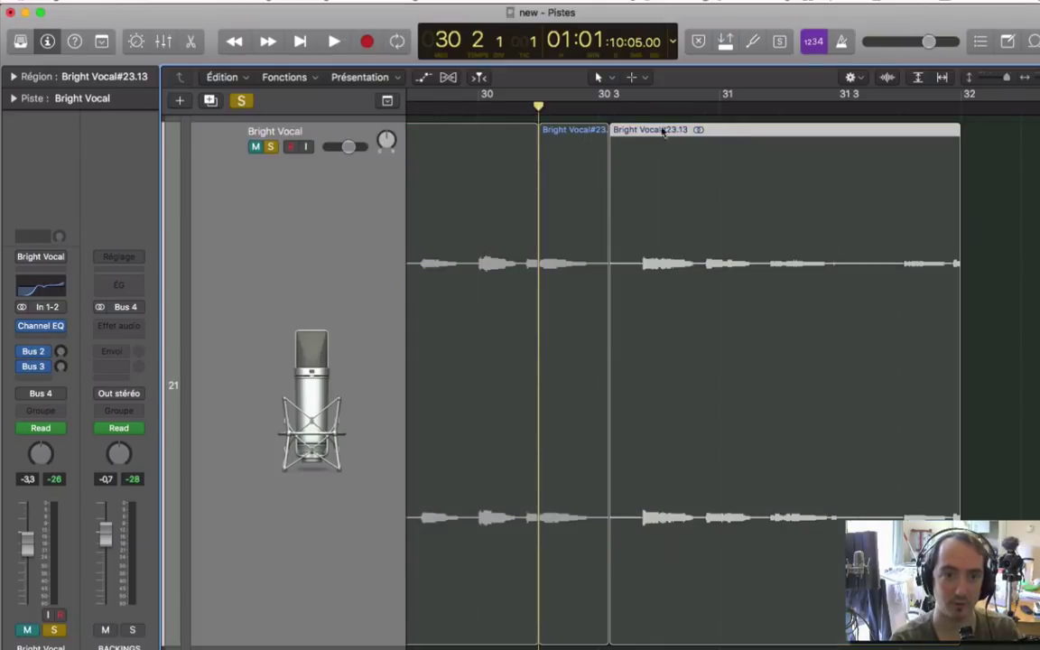
key("super+z")
key("ctrl+m")
left_click(526, 134)
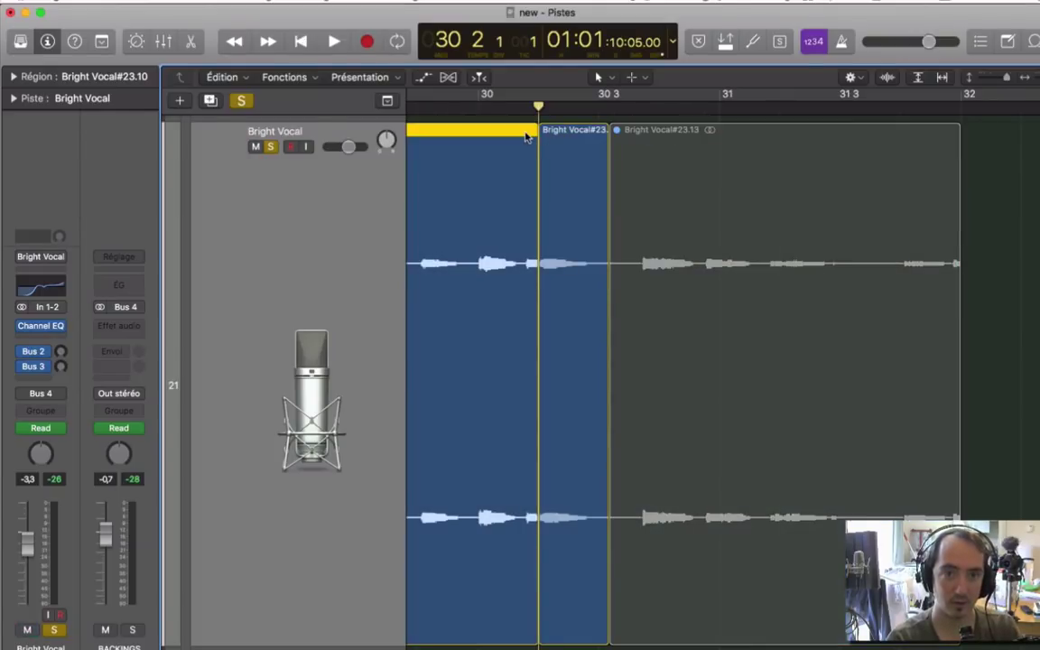
key("ctrl+m")
Play the isolated vocal slice starting at bar 30 beat 2, and deselect it
left_click(558, 132)
key("space")
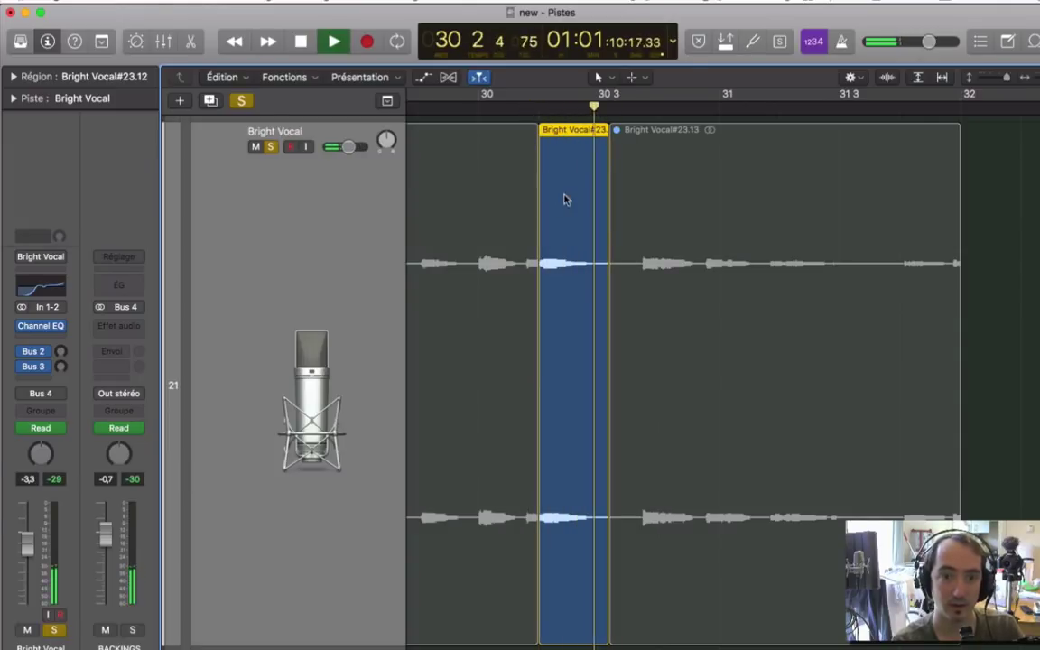
key("space")
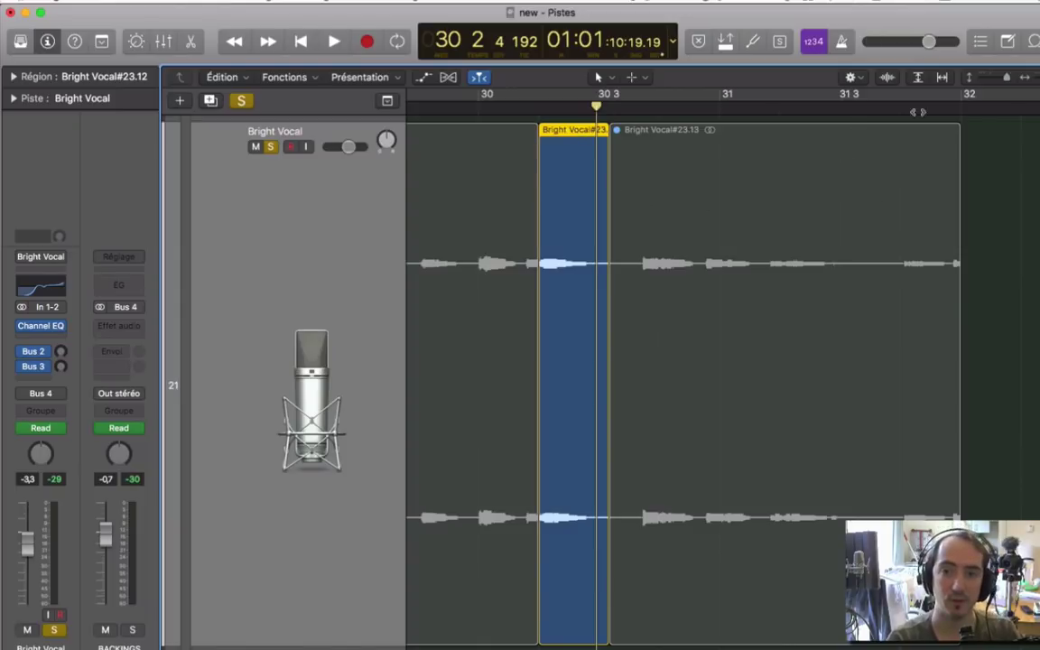
right_click(987, 137)
left_click(1012, 133)
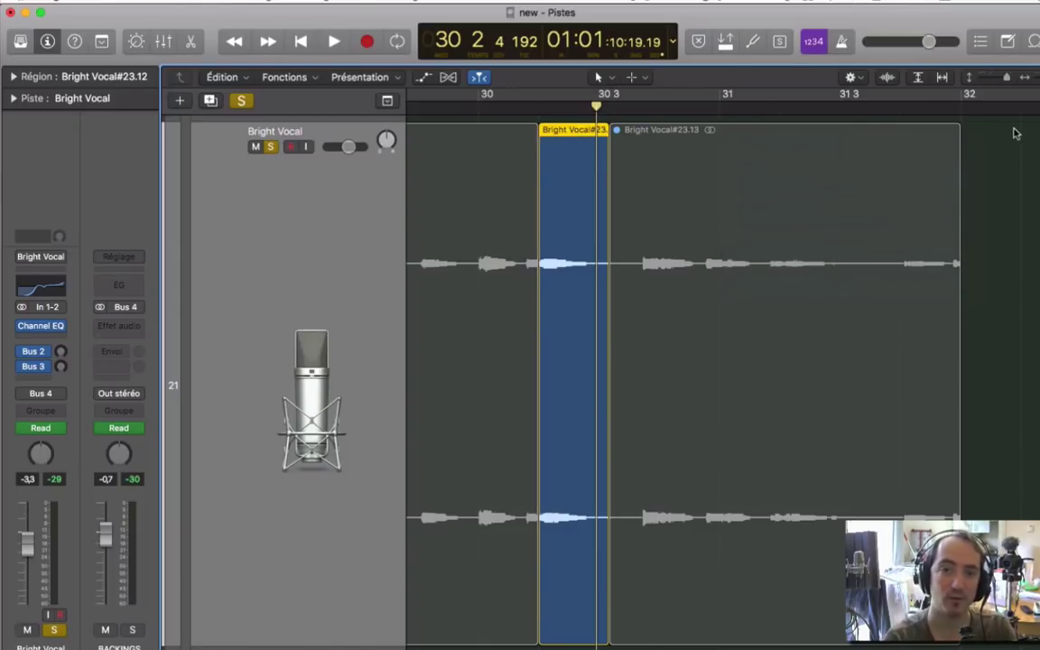
left_click(1014, 133)
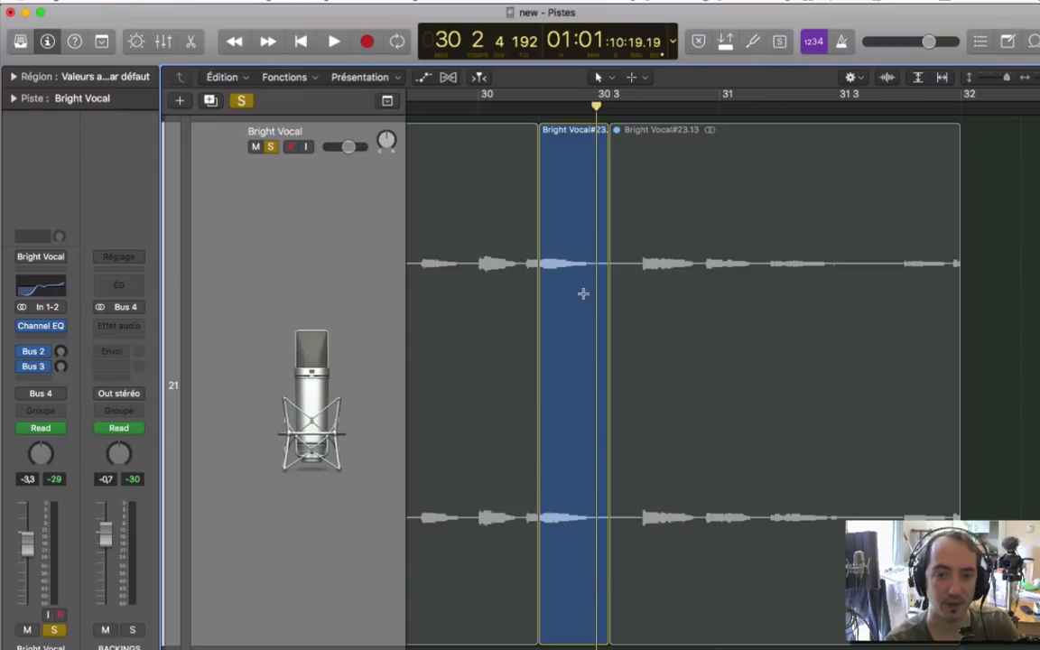
Bounce the short vocal slice in place to a new track named SAMPLE VOIX, with the source region muted
left_click(574, 131)
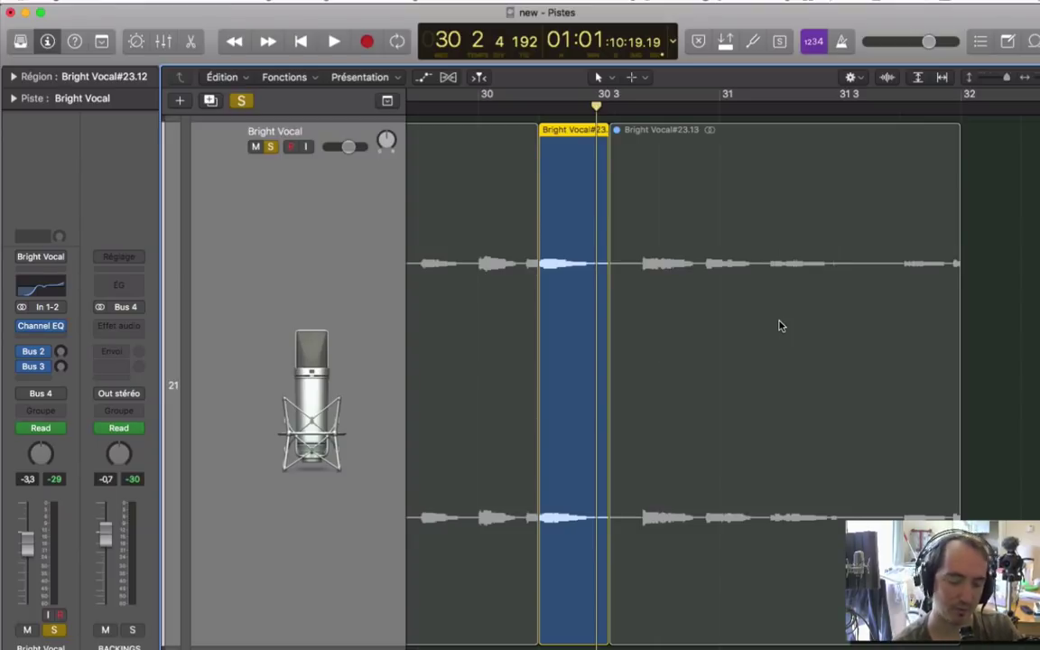
key("ctrl+b")
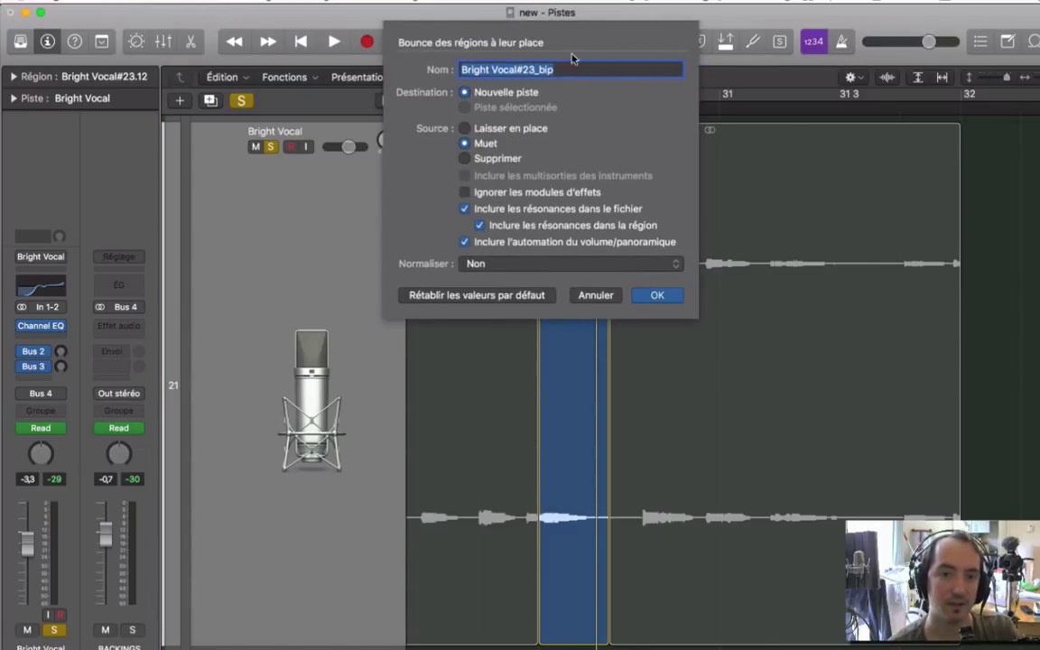
type("SAMPL")
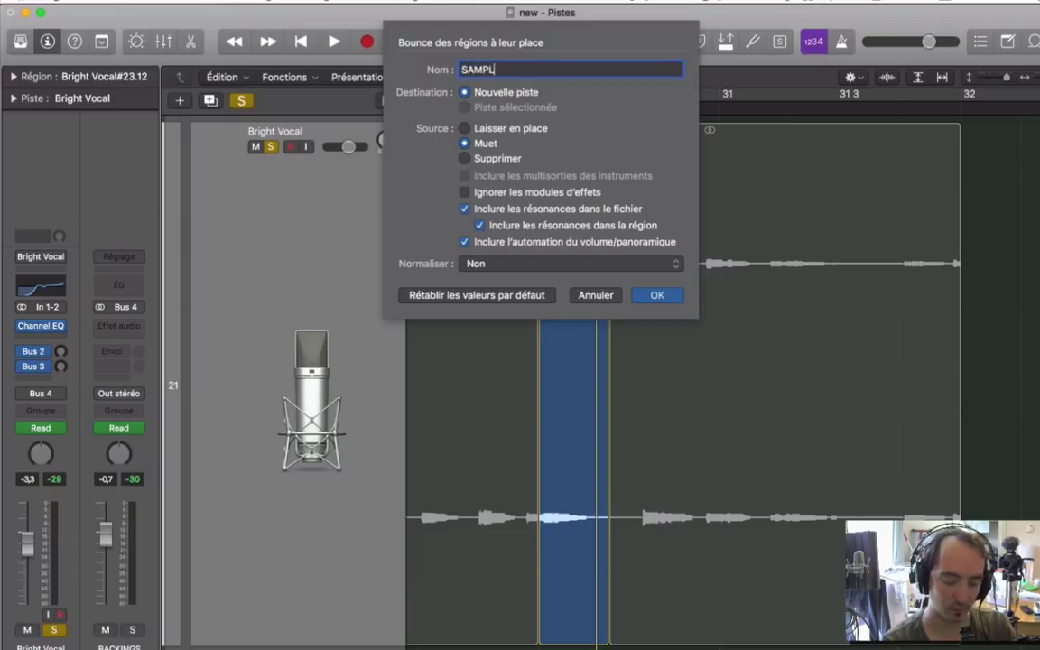
type("E VOIX")
key("Return")
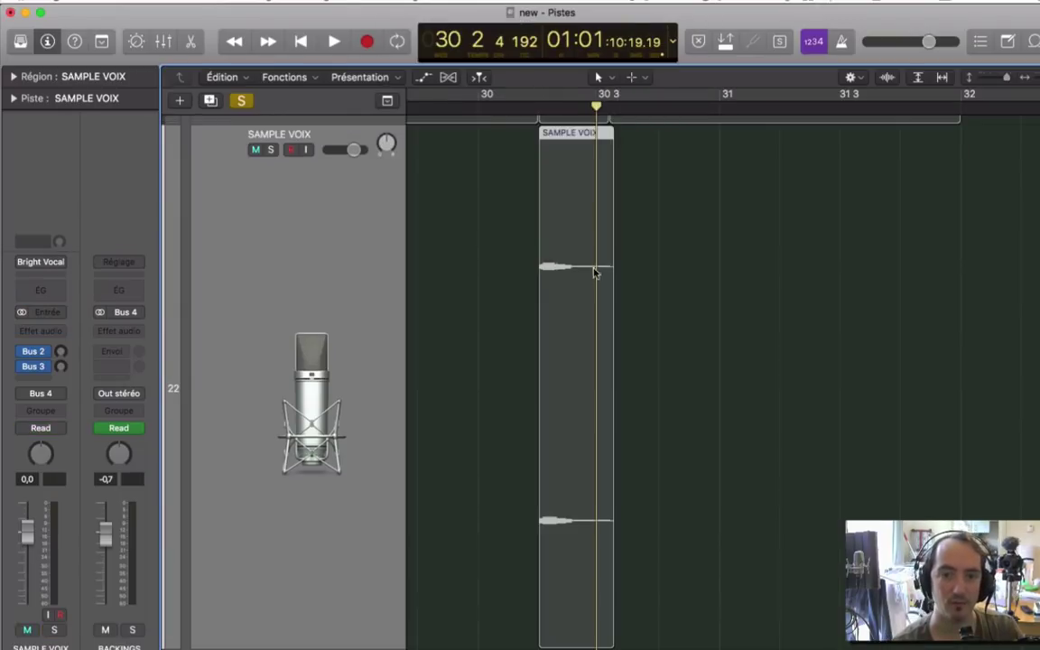
Solo the SAMPLE VOIX track and play its region from bar 30 beat 2
left_click(271, 150)
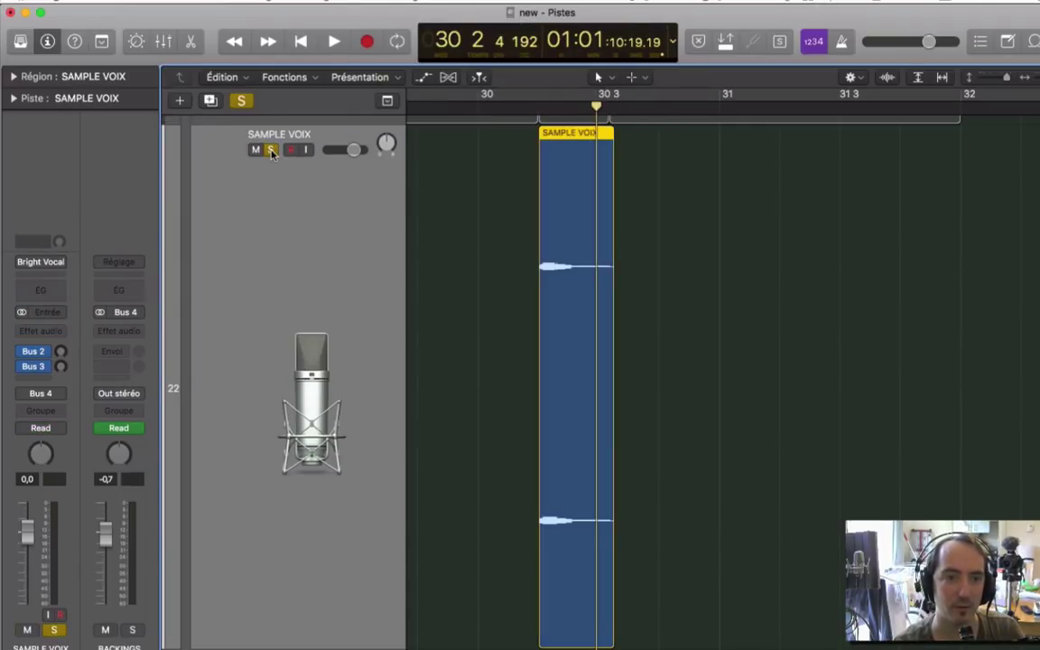
left_click(536, 104)
key("space")
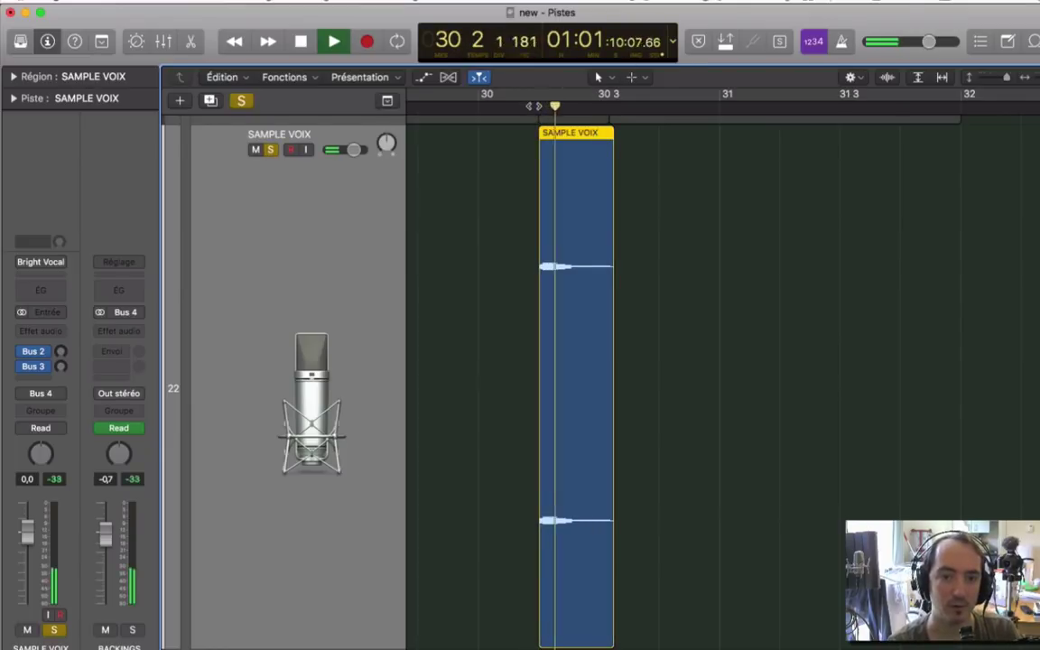
left_click(544, 104)
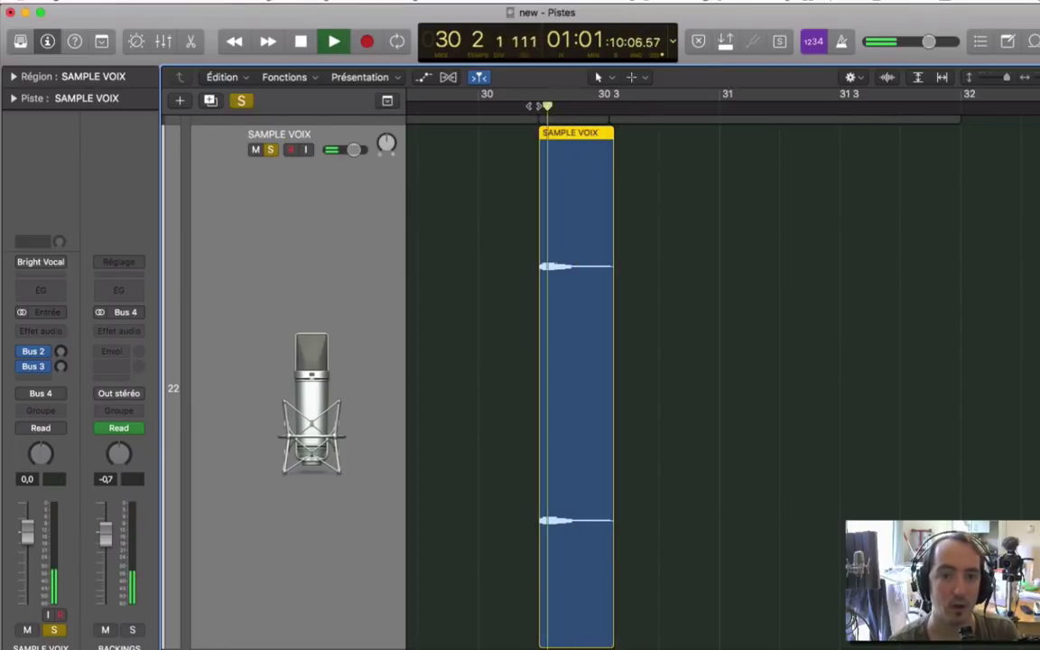
key("space")
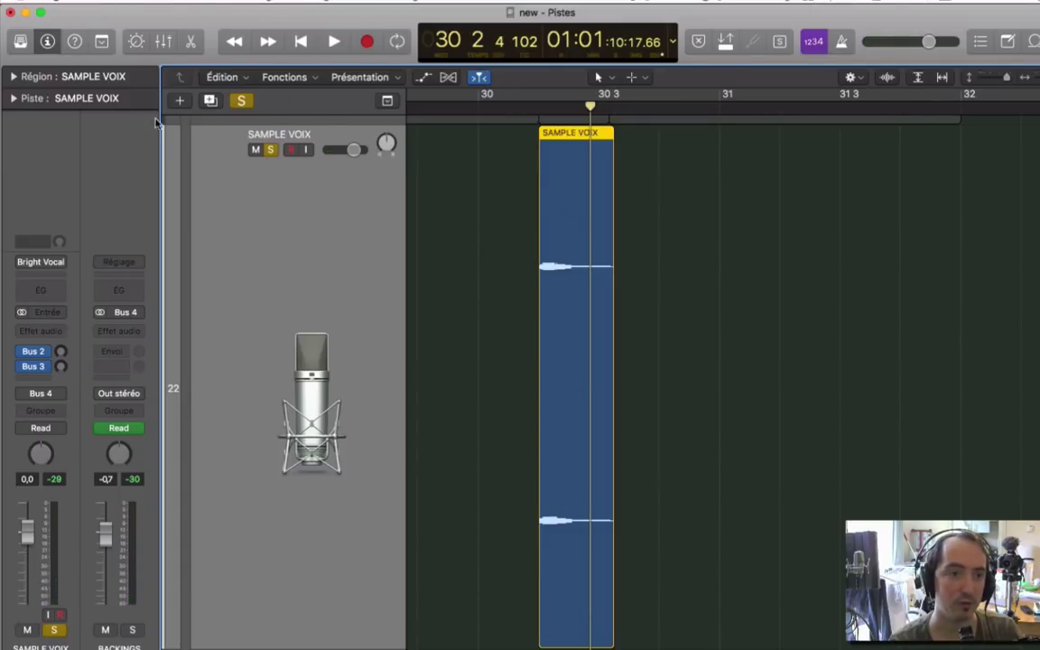
Raise the SAMPLE VOIX region's gain to +5.2 dB and play it
left_click(14, 76)
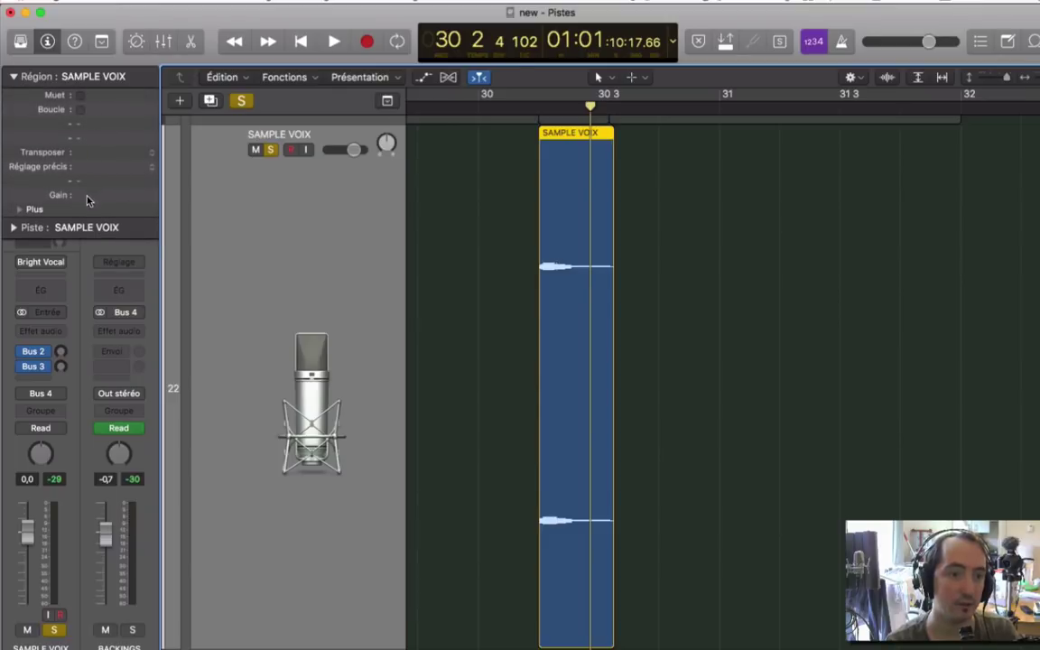
left_click_drag(89, 200, 89, 181)
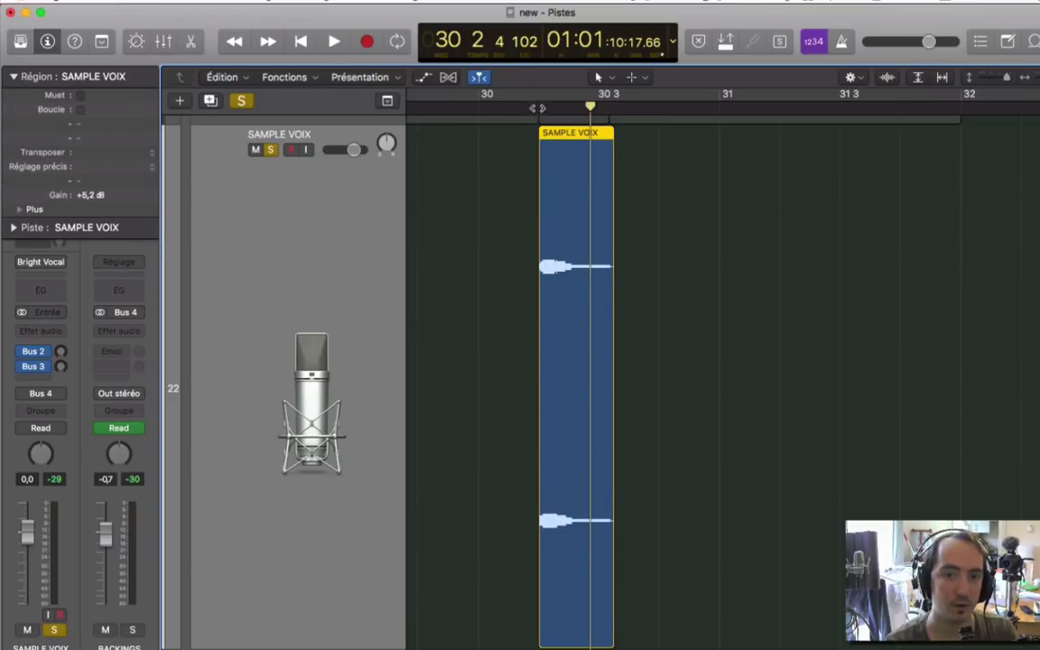
key("space")
key("space")
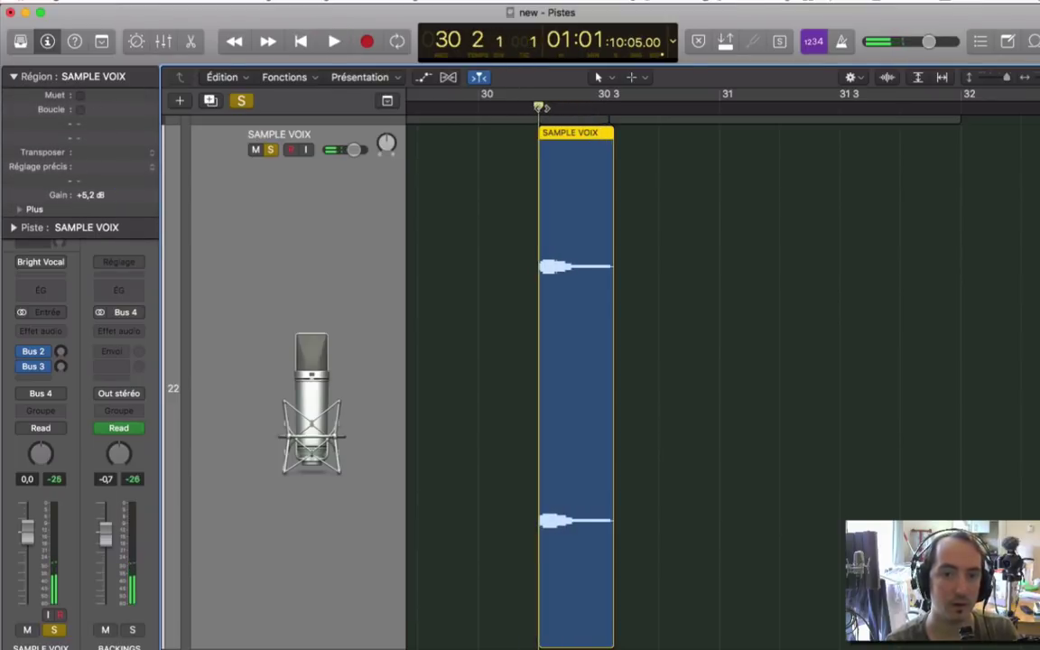
key("space")
Add a short fade-in and a fade-out starting just after 30 2 4 to the SAMPLE VOIX region, and play it
key("super+Right")
key("super+Right")
key("super+Right")
key("space")
scroll(619, 239, "left", 5)
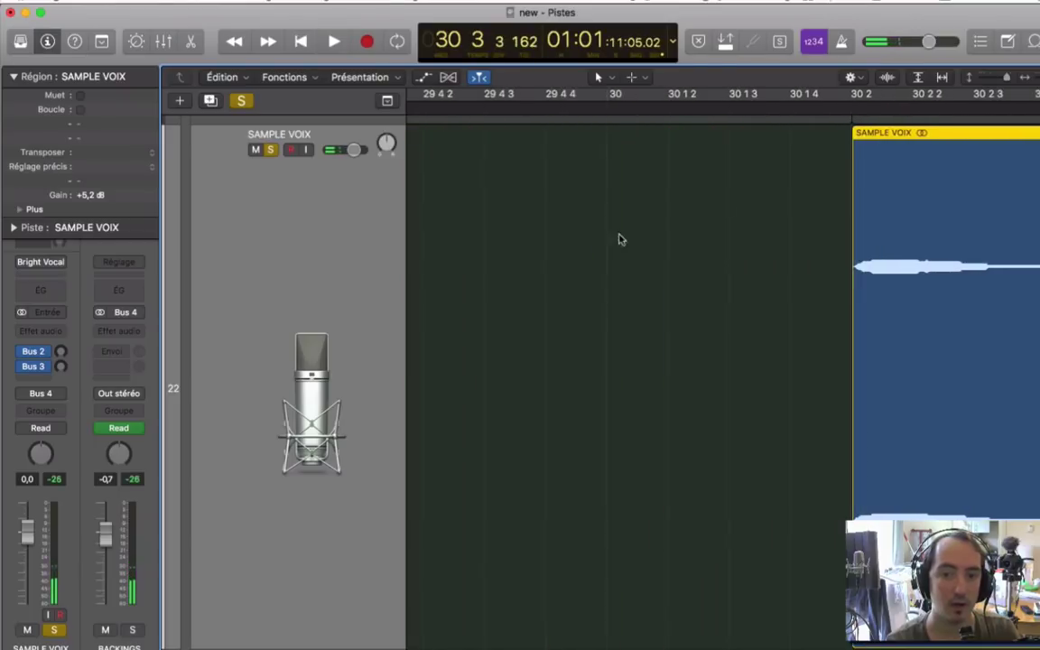
scroll(884, 179, "right", 5)
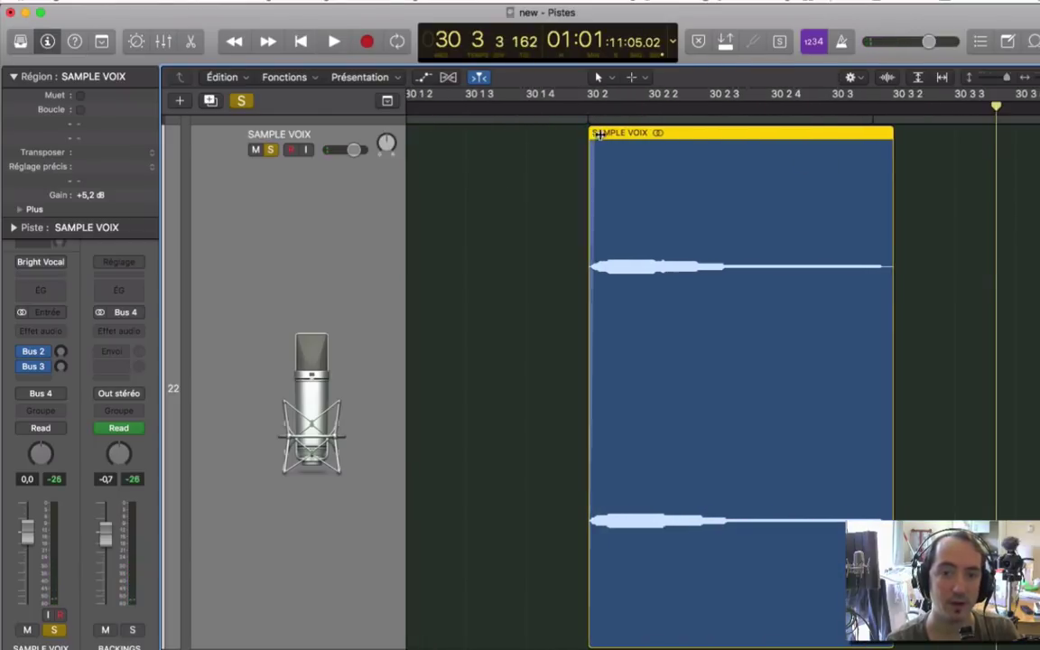
left_click_drag(598, 133, 629, 135)
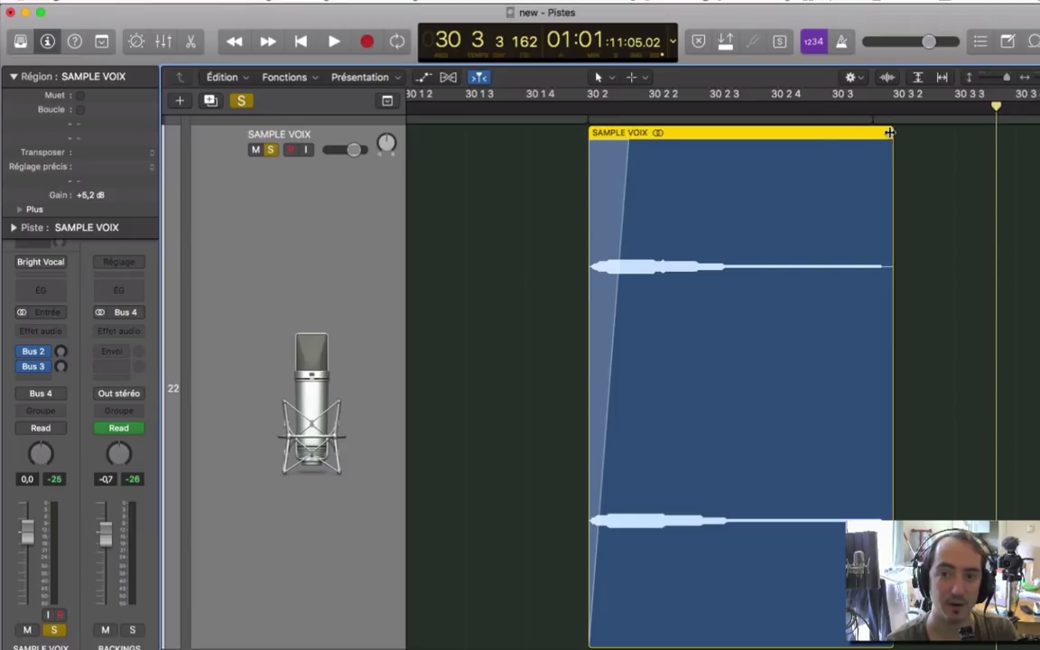
left_click_drag(889, 133, 790, 133)
left_click(528, 101)
key("space")
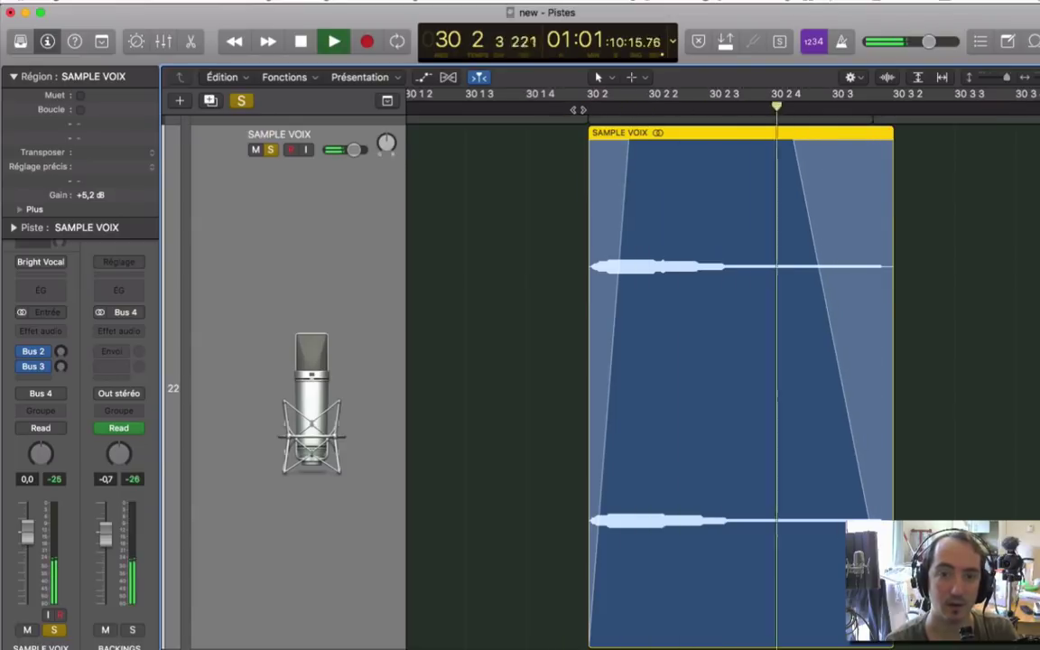
key("space")
Try the fade-in extended to just past 30 2 2 and shortened to about half a sixteenth, playing each version
left_click_drag(624, 138, 656, 138)
left_click(580, 106)
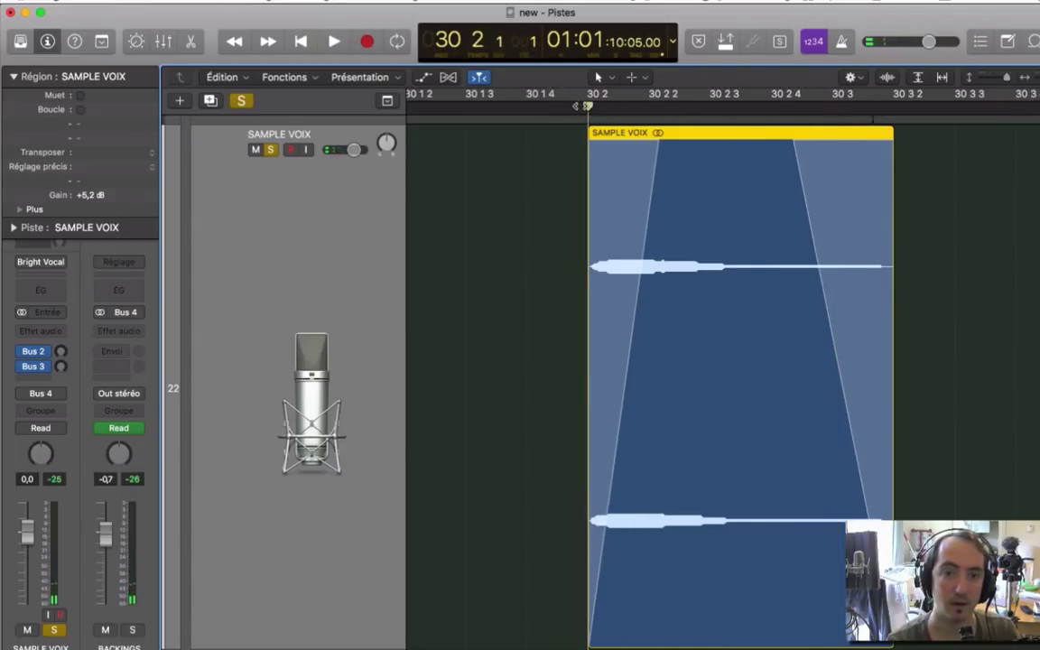
key("space")
key("space")
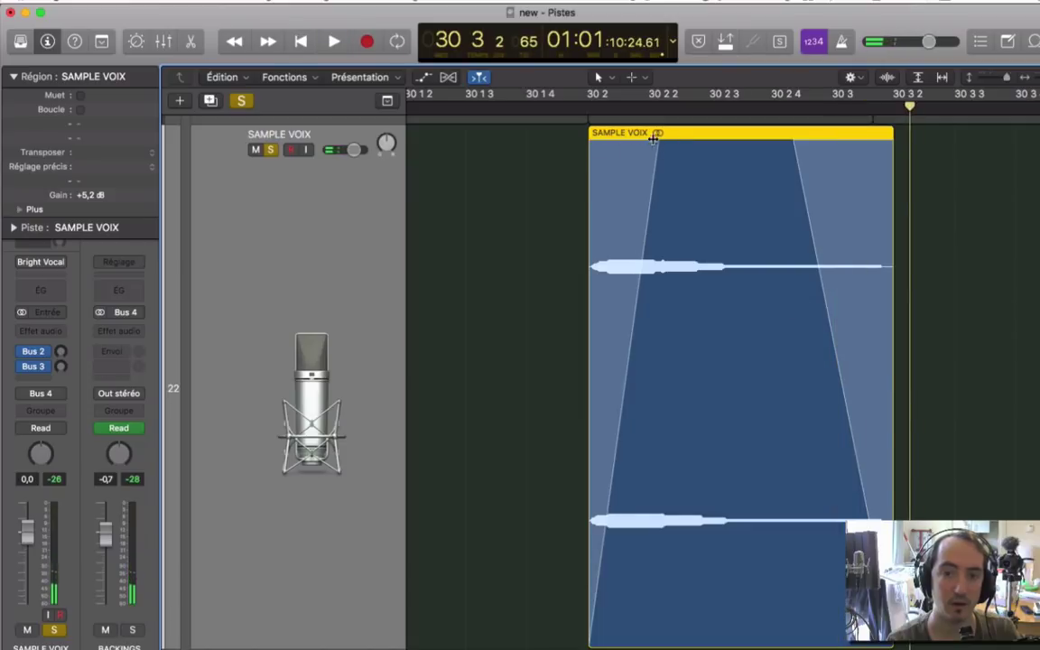
left_click_drag(653, 138, 623, 139)
left_click(577, 107)
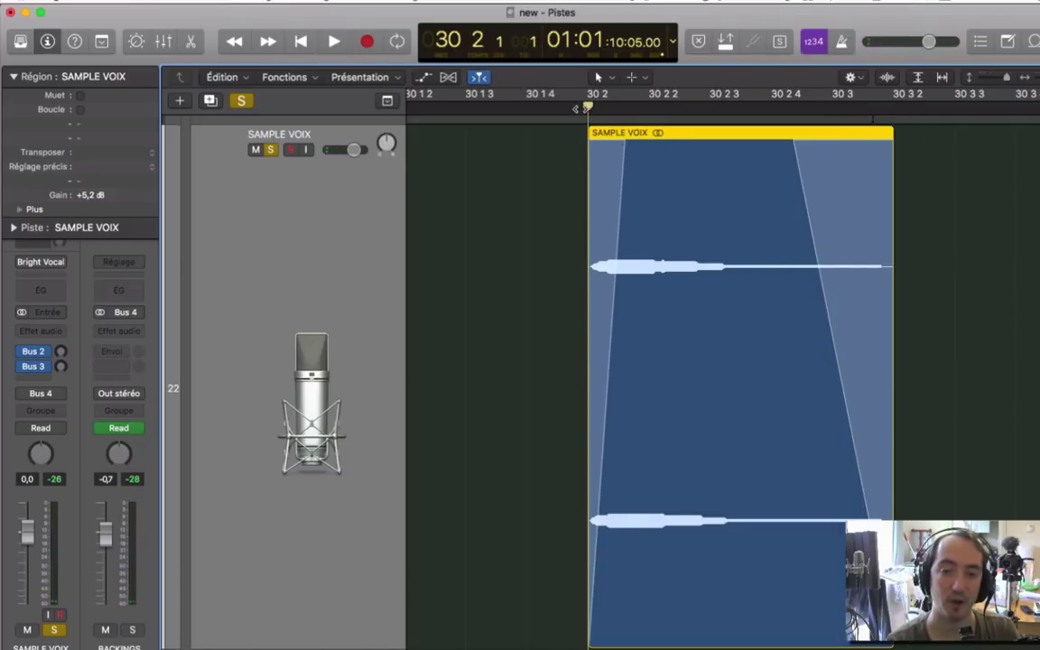
key("space")
key("space")
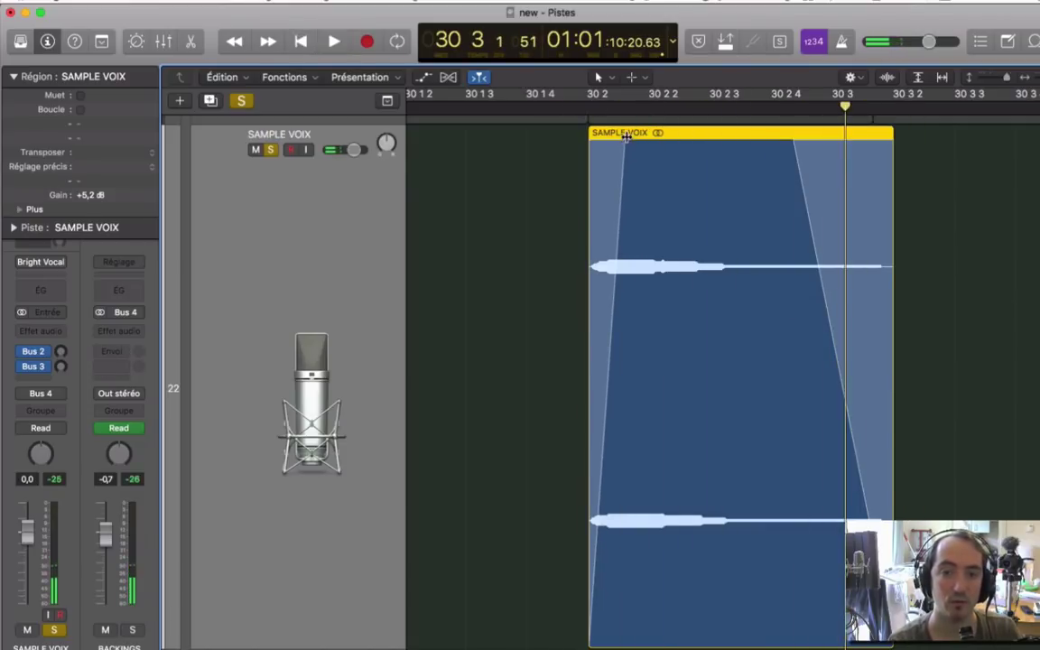
Lengthen the fade-in to just before 30 2 2 and play the region
left_click_drag(625, 135, 645, 138)
left_click(577, 102)
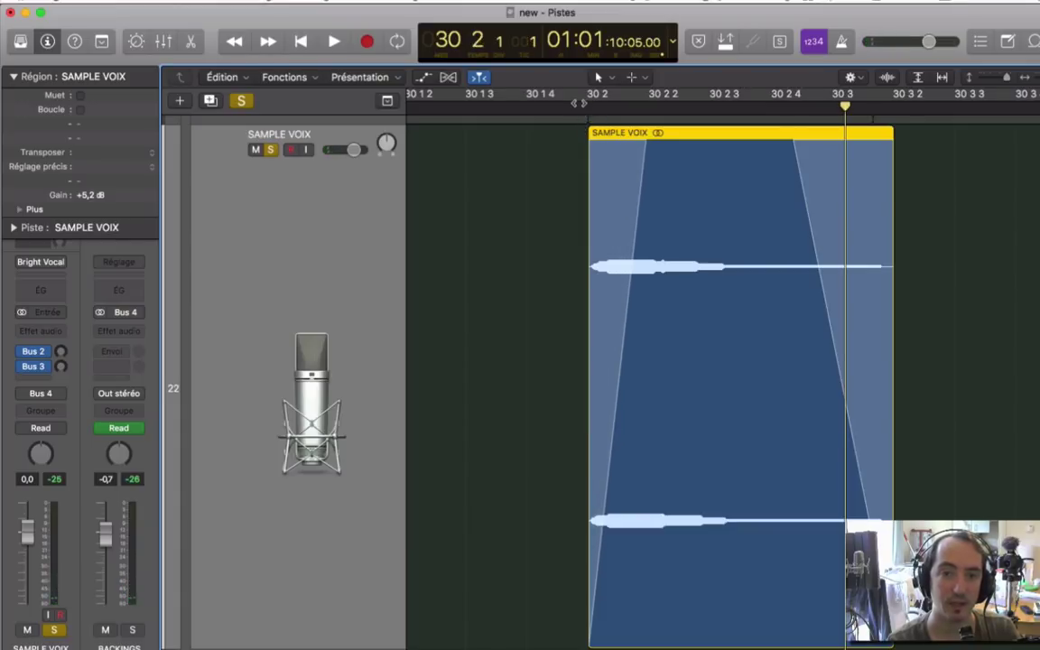
key("space")
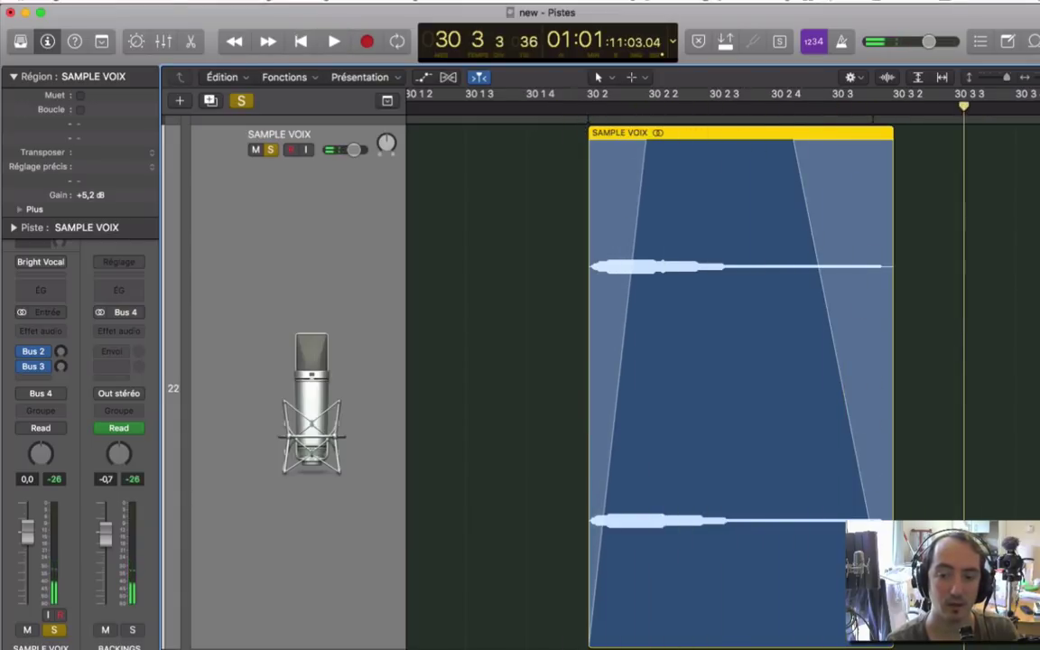
Trim the end of the SAMPLE VOIX region to just after 30 3 and play it
left_click_drag(891, 361, 847, 361)
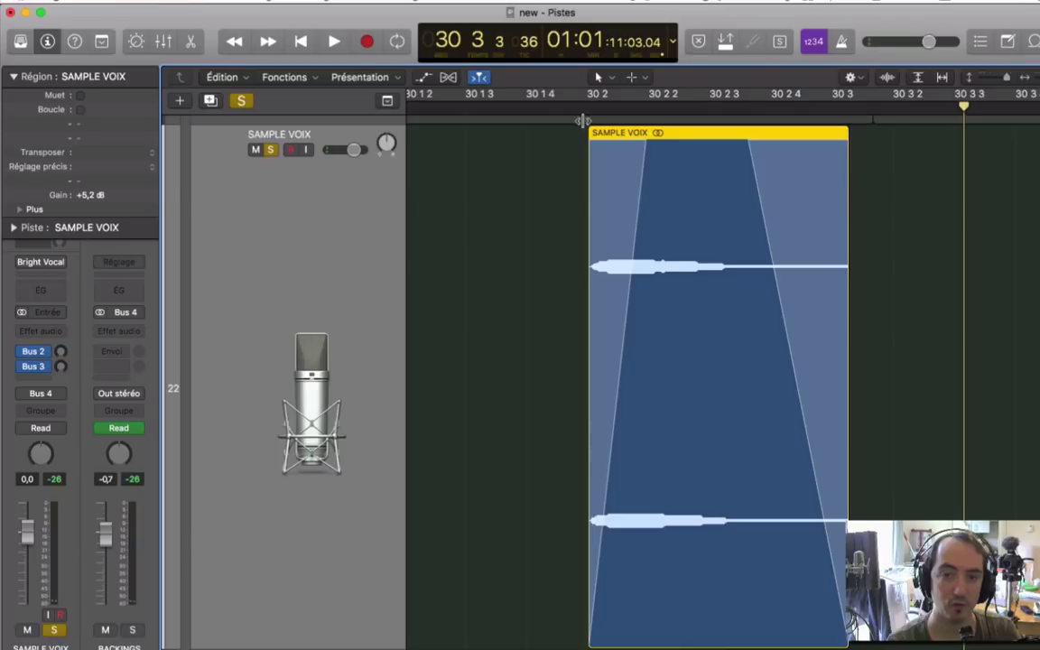
left_click(553, 109)
key("space")
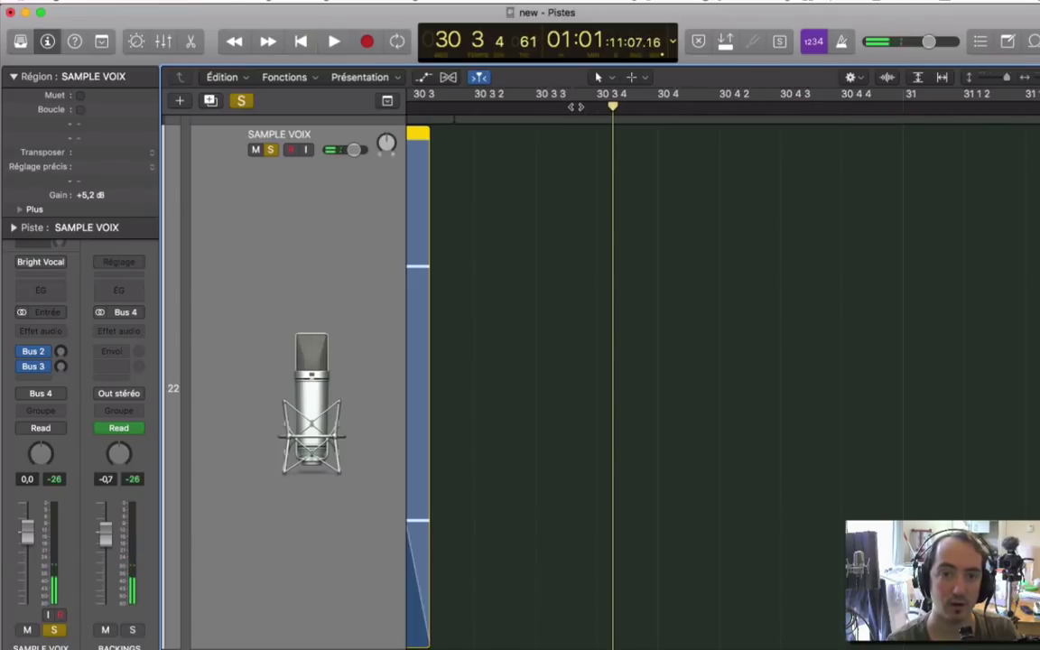
Bend the fade-out into a steep inward curve that drops quickly, and play the region
scroll(574, 106, "left", 5)
left_click_drag(689, 217, 688, 183)
left_click(556, 108)
key("space")
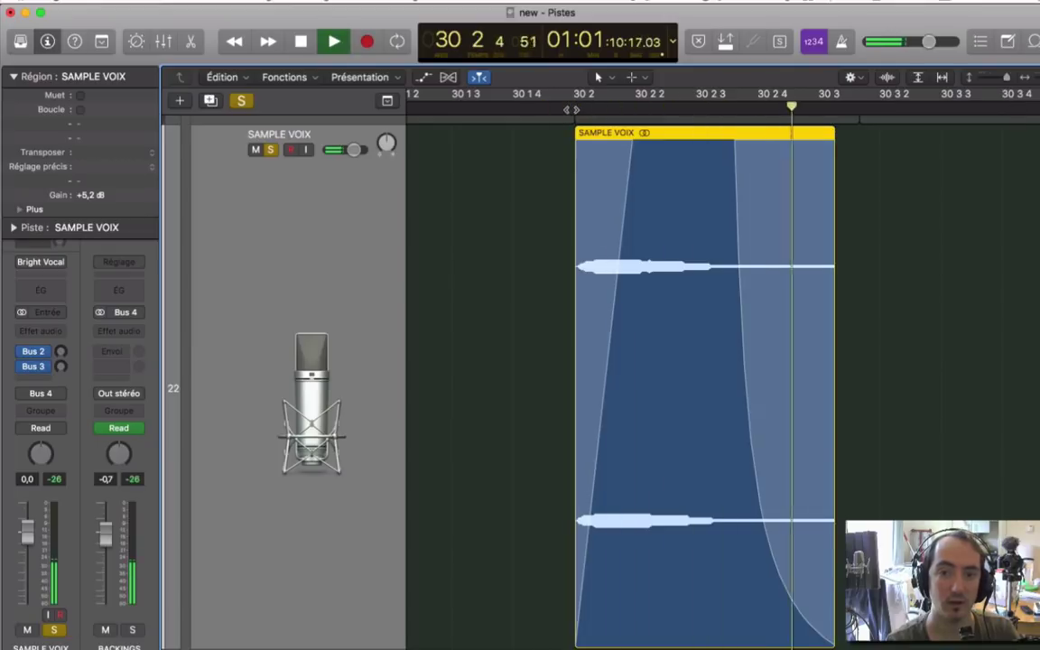
key("space")
key("space")
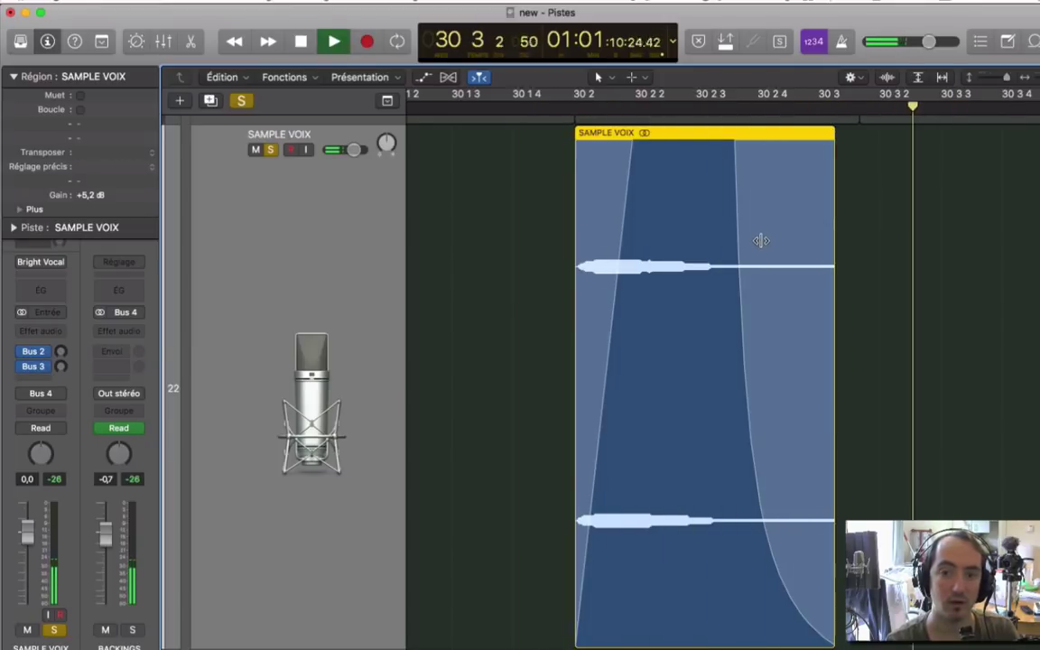
key("space")
Reshape the fade-out into an outward-bulging curve that drops late, and play the region
left_click_drag(759, 240, 904, 181)
key("space")
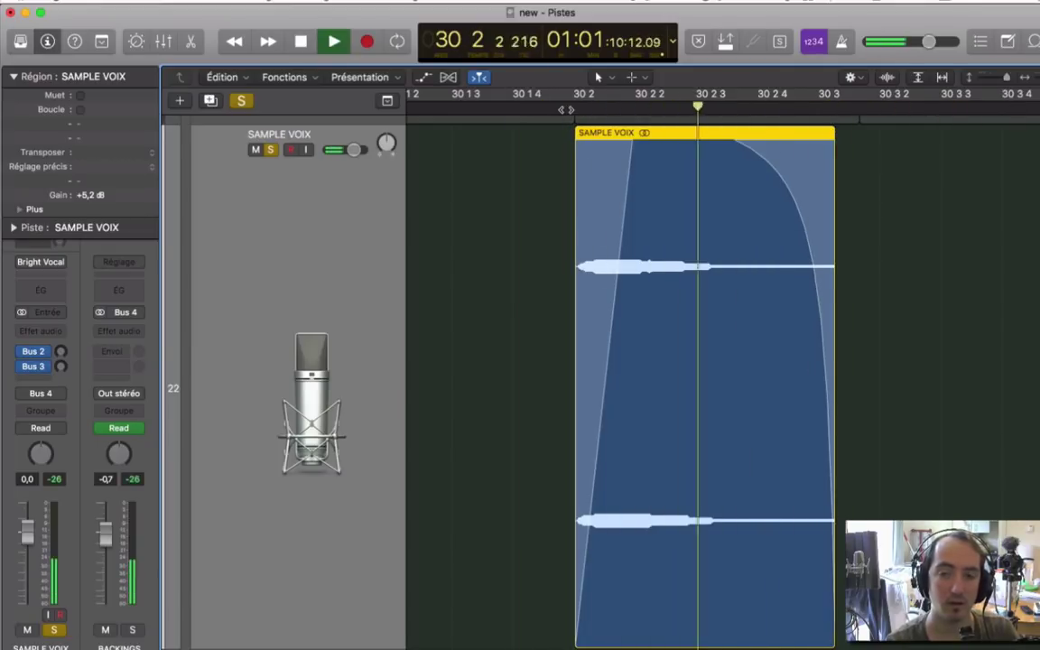
key("space")
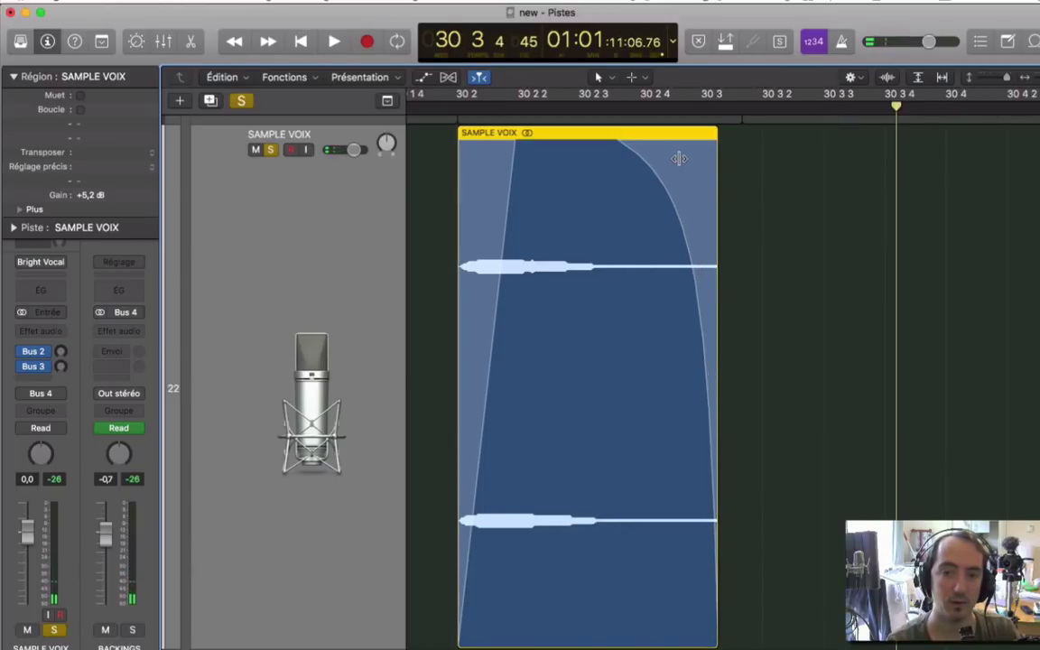
Lengthen the curved fade-out so it starts at about 30 2 3, and play the region
left_click_drag(632, 132, 588, 130)
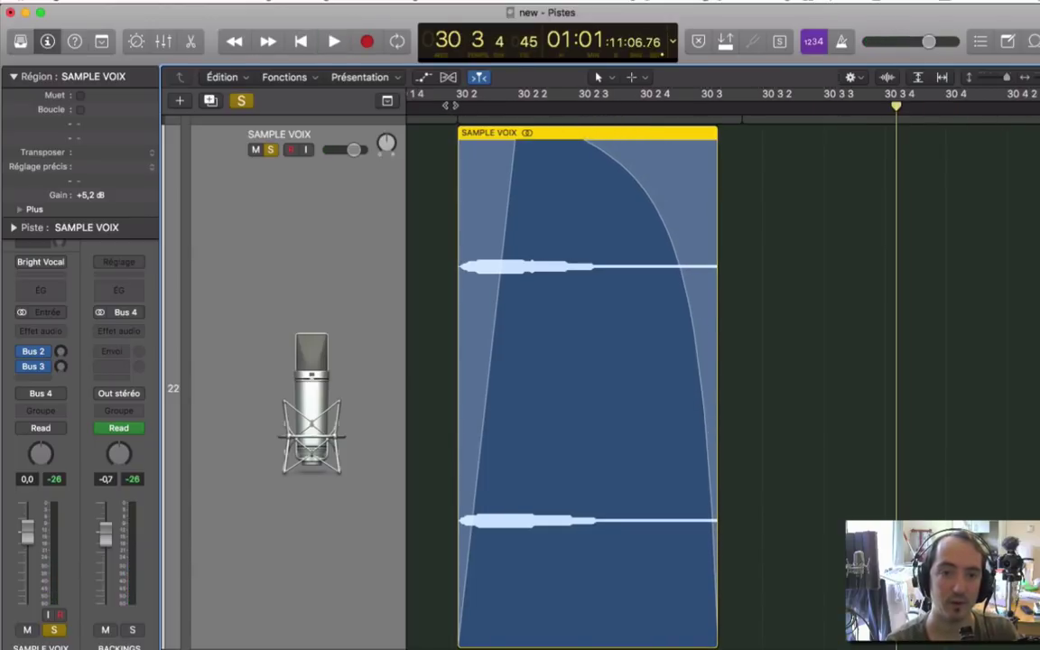
key("space")
key("space")
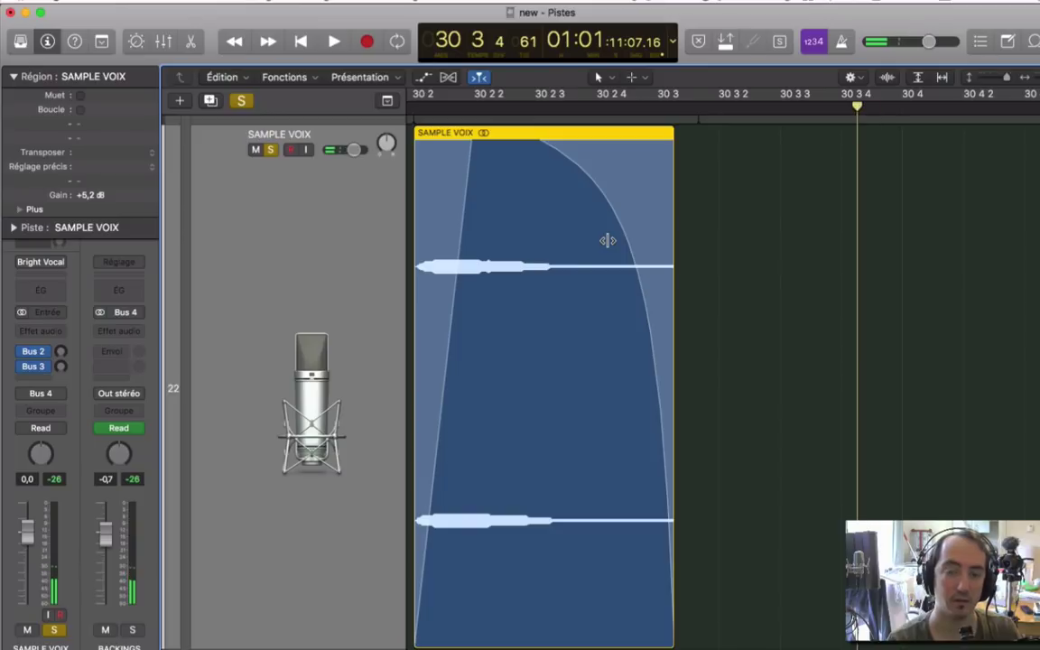
scroll(479, 170, "left", 5)
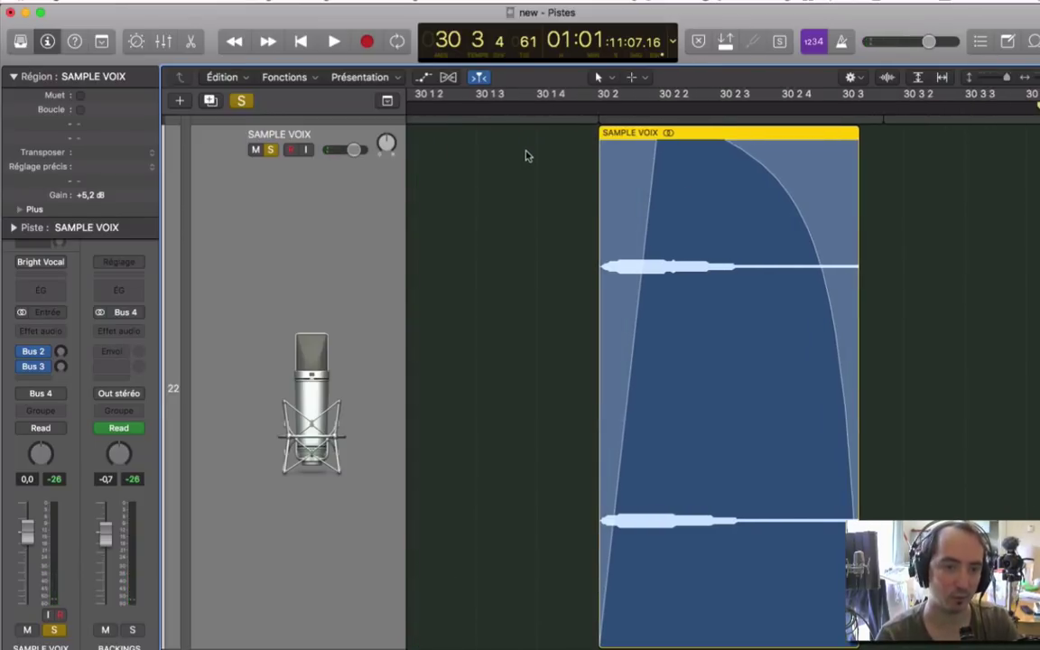
Time-stretch the SAMPLE VOIX region by pulling its start back to just after 30 1 3
key("super+Right")
key("super+Left")
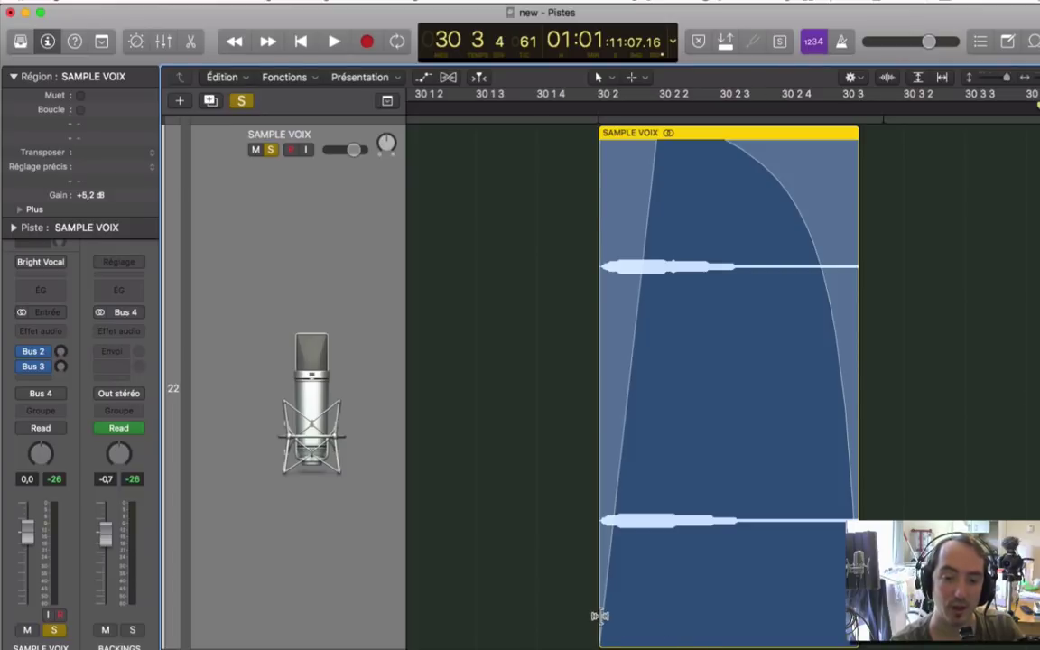
left_click_drag(597, 615, 487, 589)
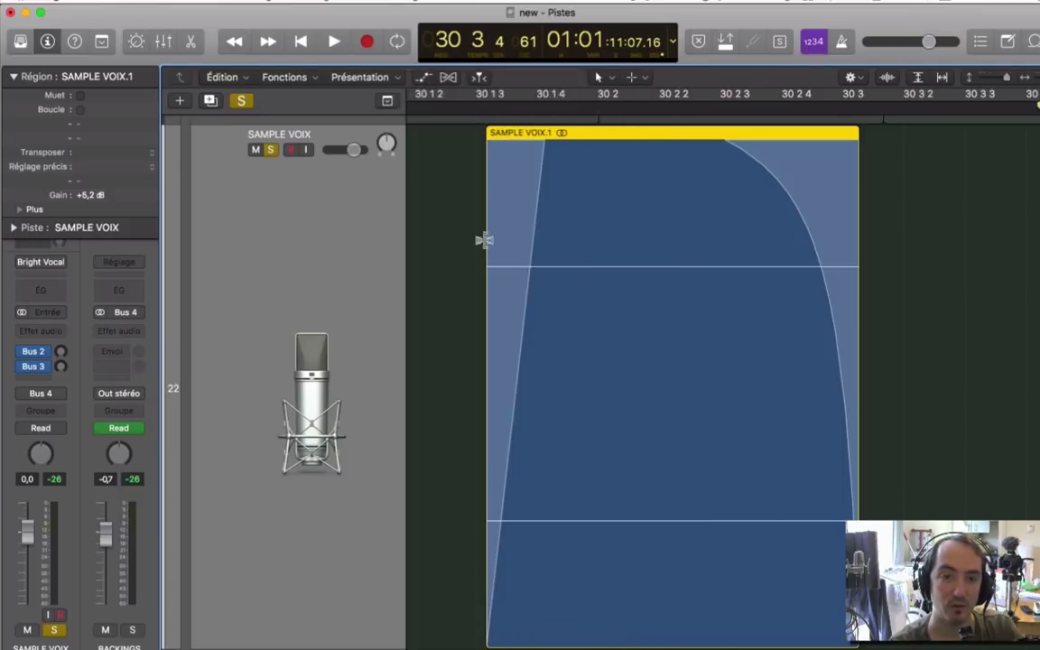
Play the stretched vocal sample twice from just before its start
left_click(476, 102)
key("space")
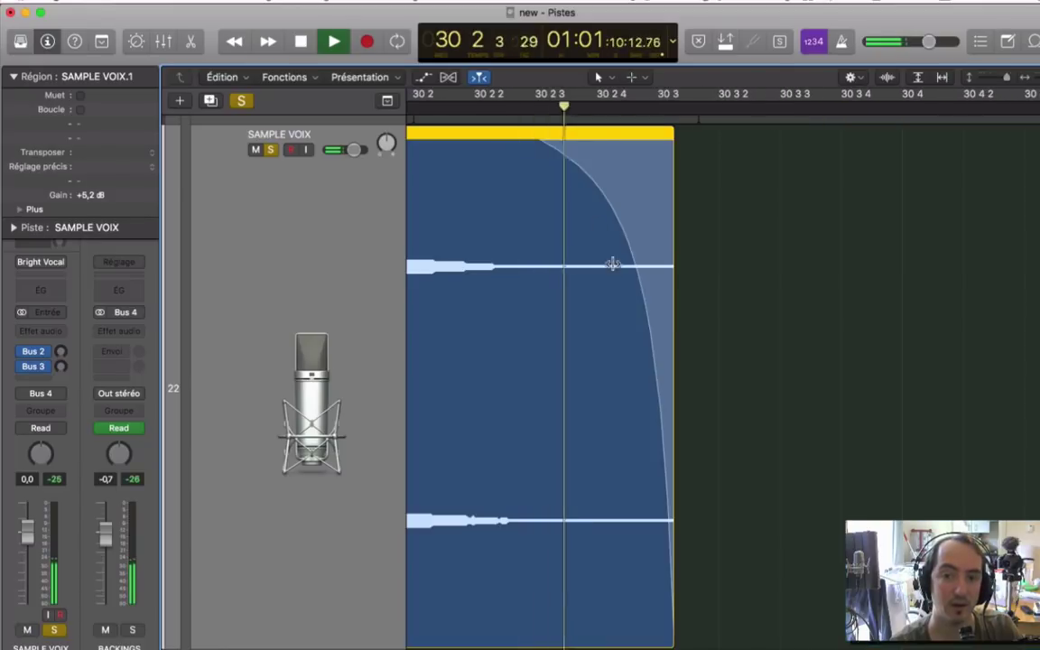
key("space")
scroll(660, 118, "left", 3)
key("space")
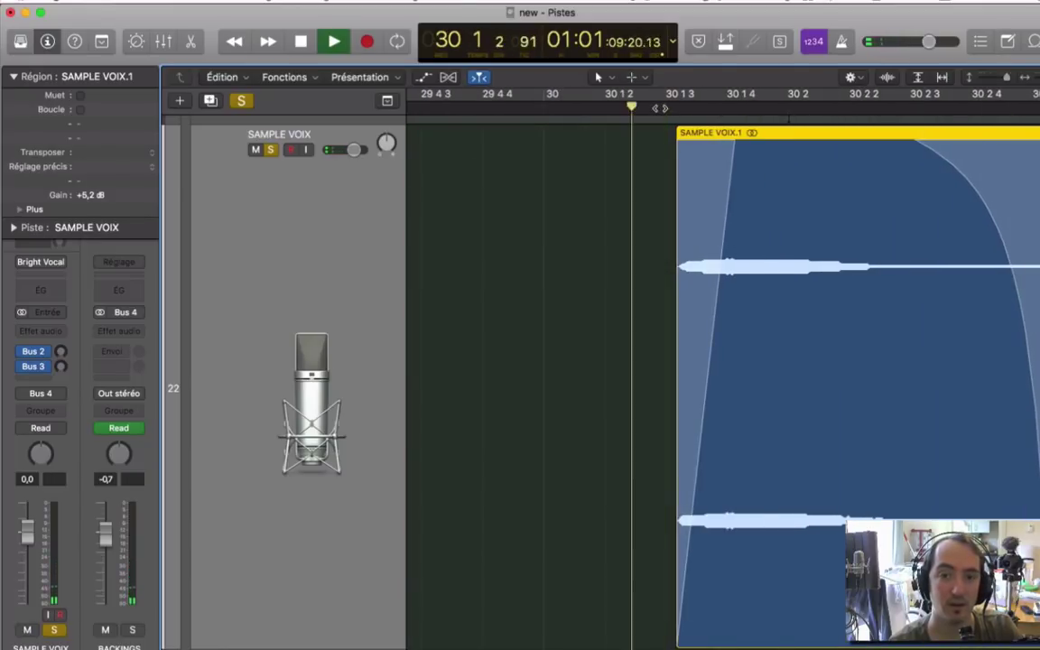
key("space")
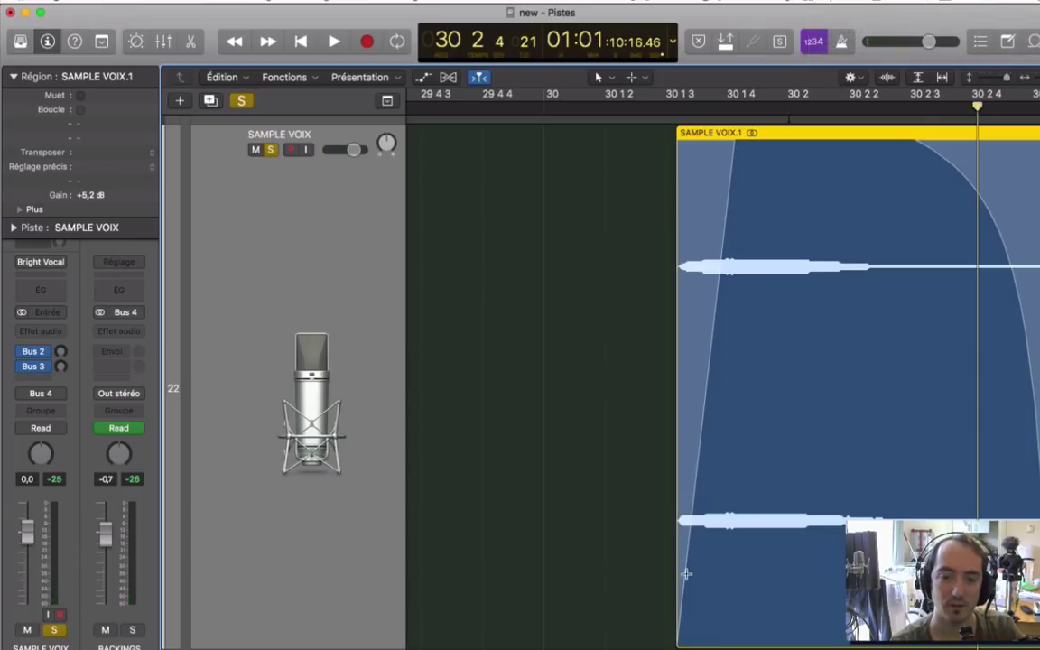
Trim the start of the SAMPLE VOIX region forward to between 30 1 3 and 30 1 4, and play it
left_click_drag(677, 594, 707, 595)
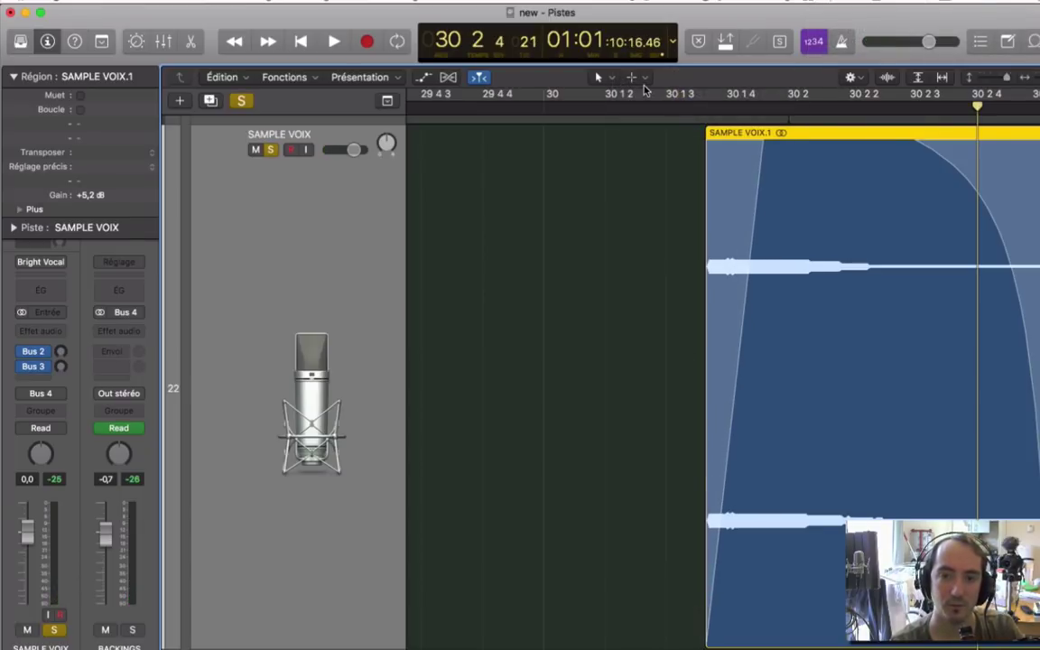
left_click(632, 110)
key("space")
key("space")
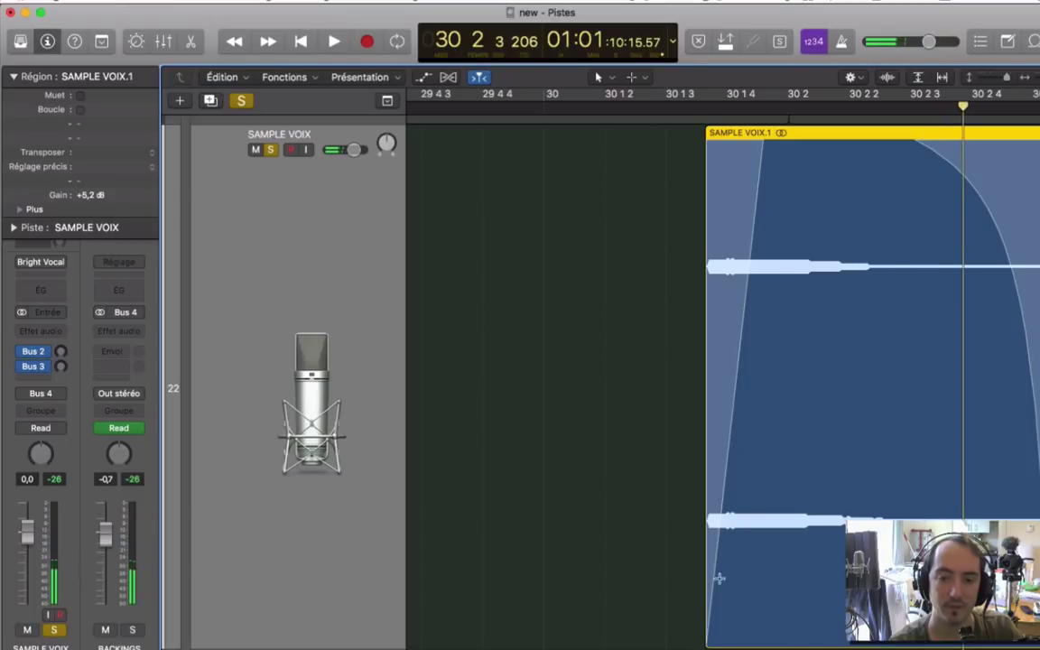
Try time-stretching the region by pulling its start back to just after 29 4 4, play it, and undo the stretch
left_click_drag(708, 604, 516, 492)
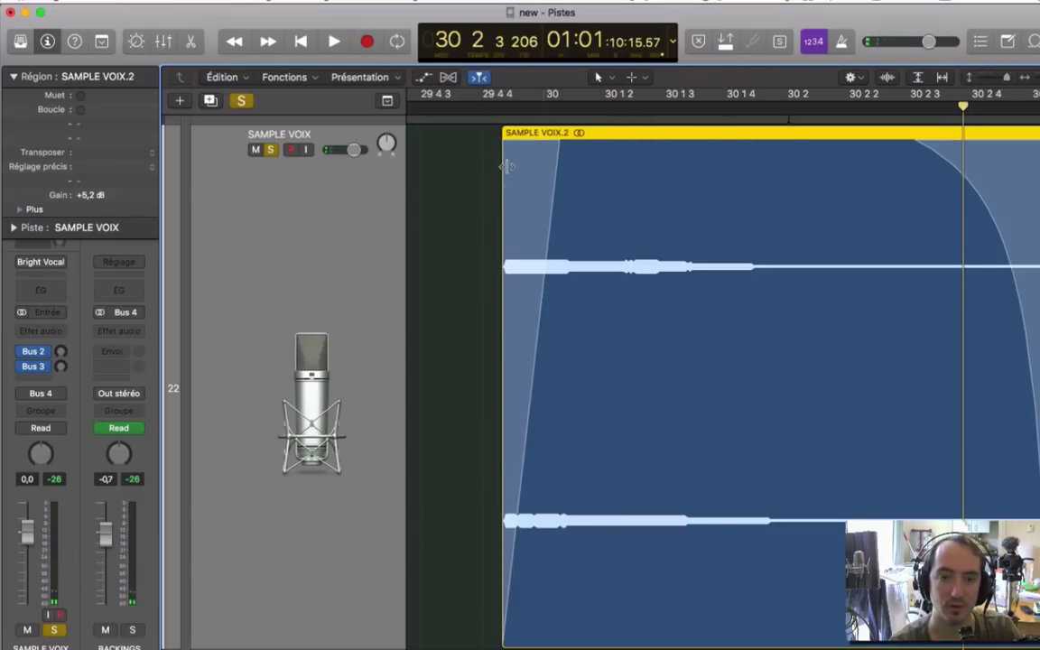
left_click(487, 105)
key("space")
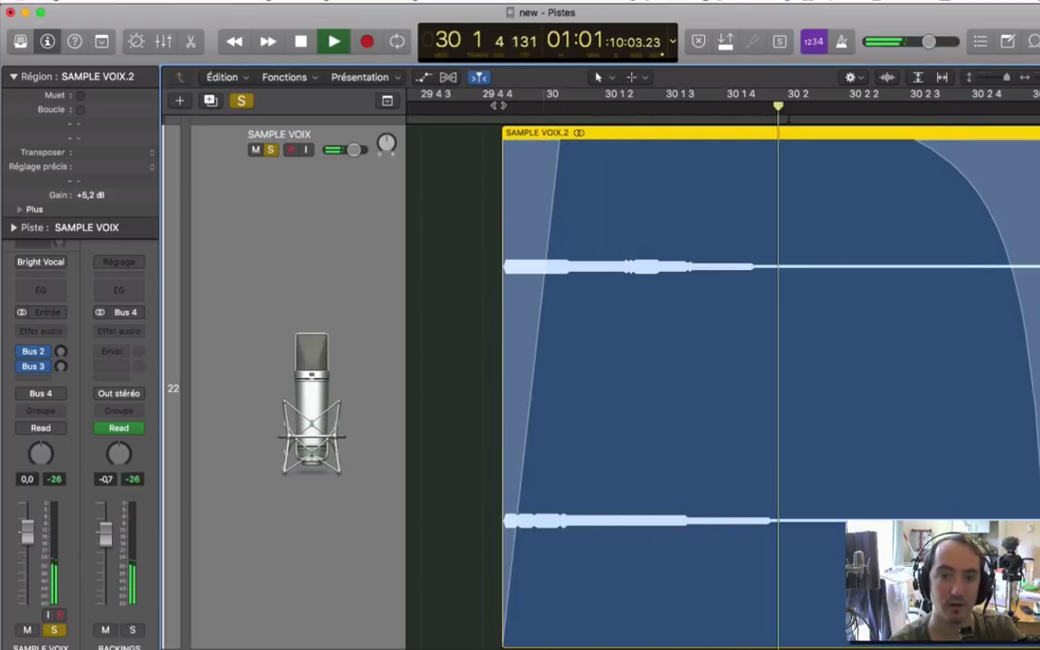
key("space")
key("super+z")
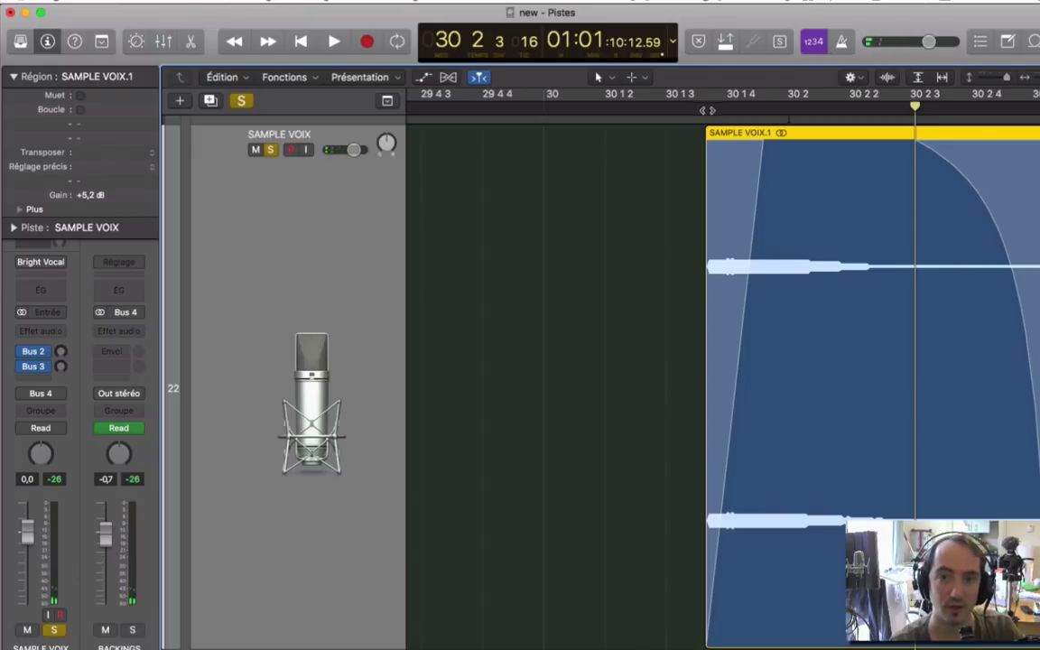
Play the region, trim its end back to just before 30 3, and play it again
left_click(637, 102)
key("space")
key("space")
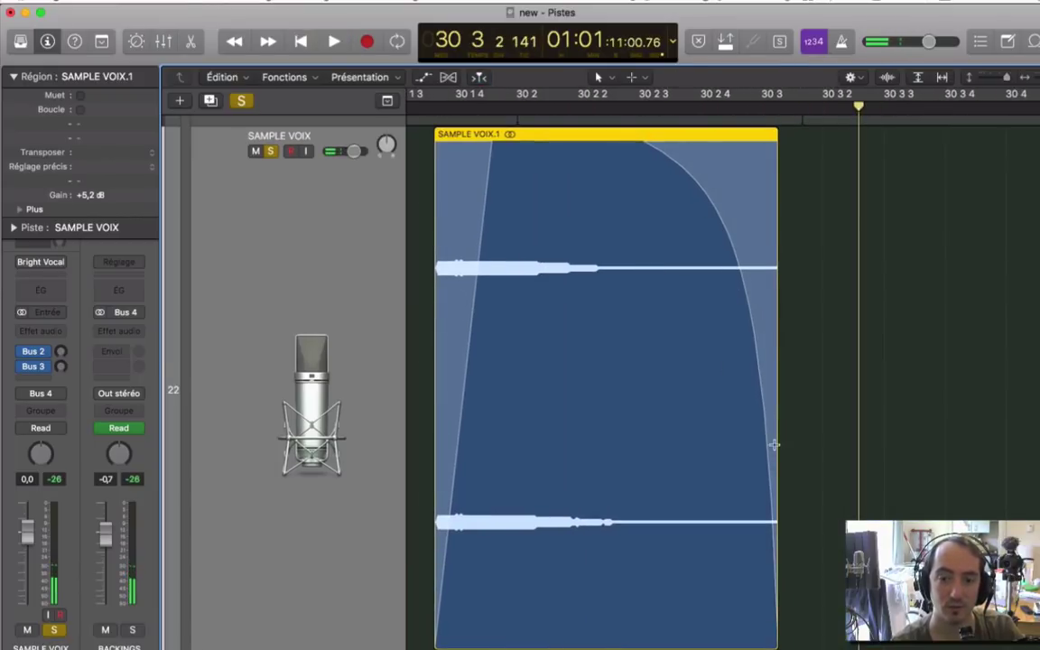
left_click(771, 626)
left_click_drag(771, 626, 749, 626)
key("shift+space")
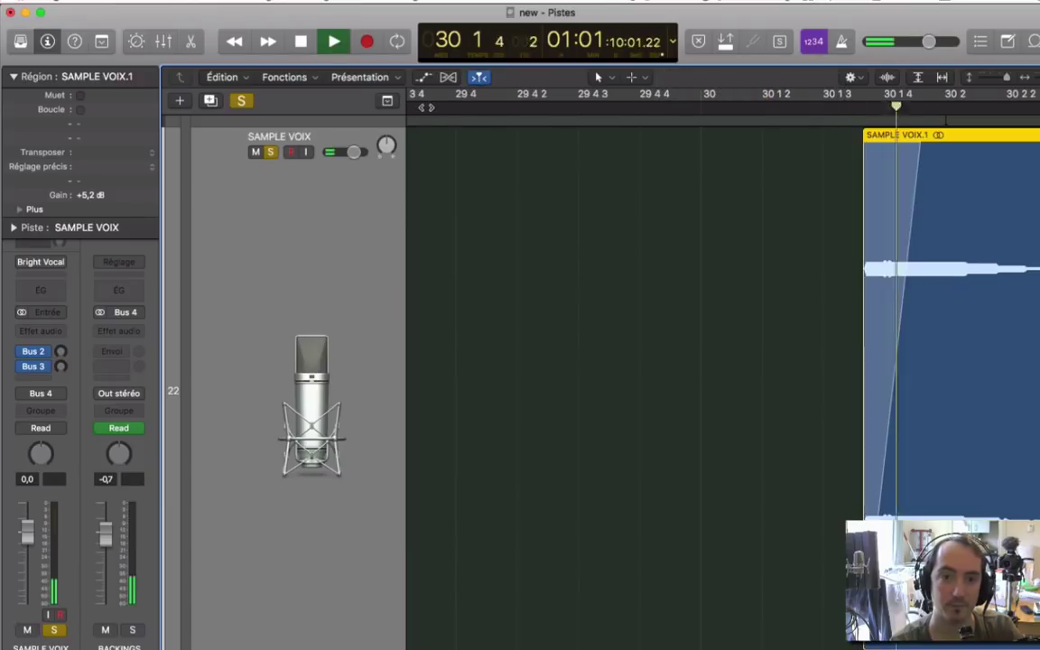
key("space")
scroll(567, 214, "left", 5)
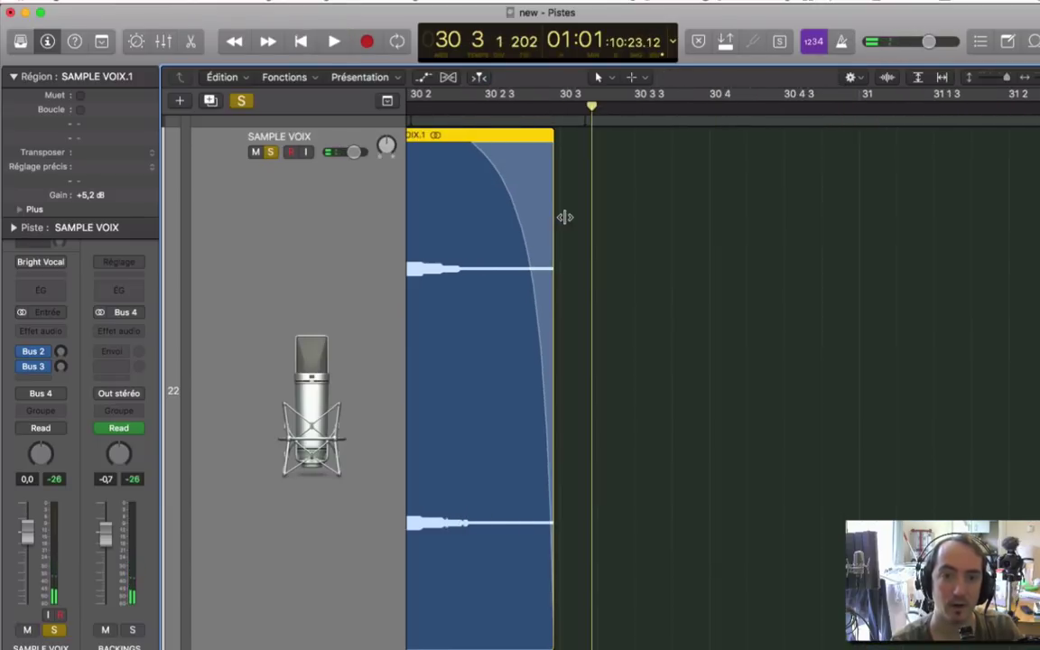
Play the trimmed vocal region from just before its start at about 30 1 3
left_click(619, 102)
key("space")
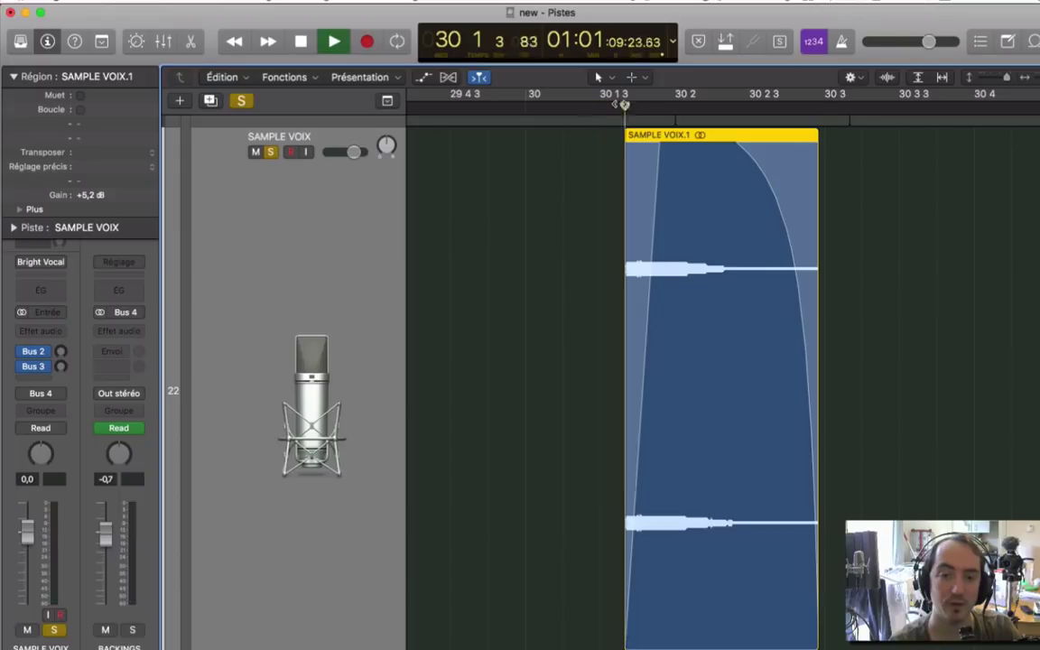
left_click(619, 103)
key("space")
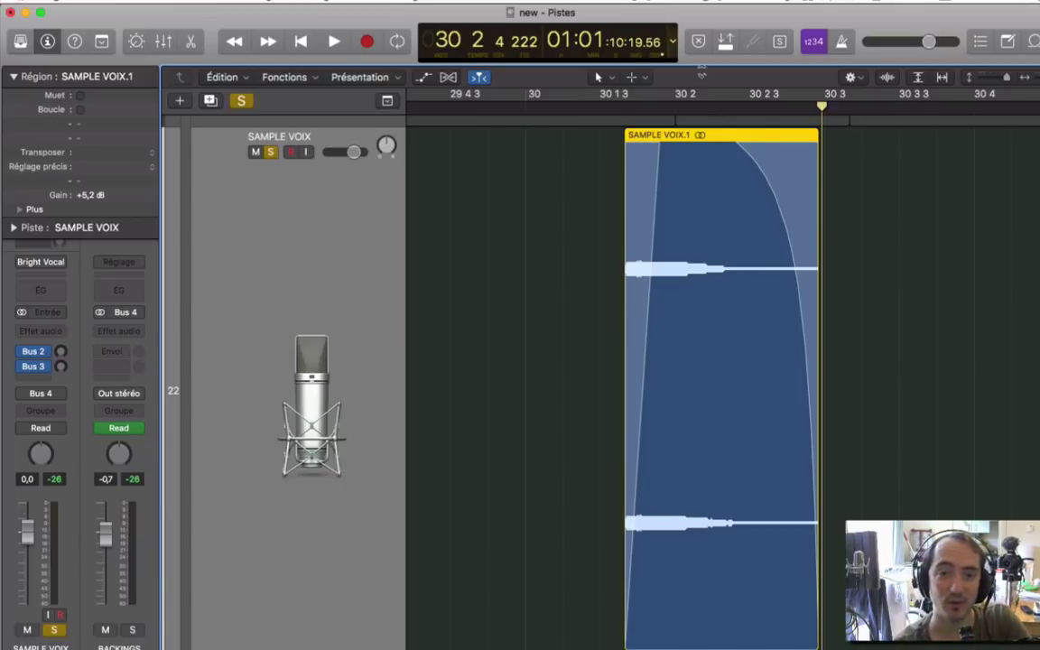
Start converting the SAMPLE VOIX.1 region into a new sampler track
right_click(728, 135)
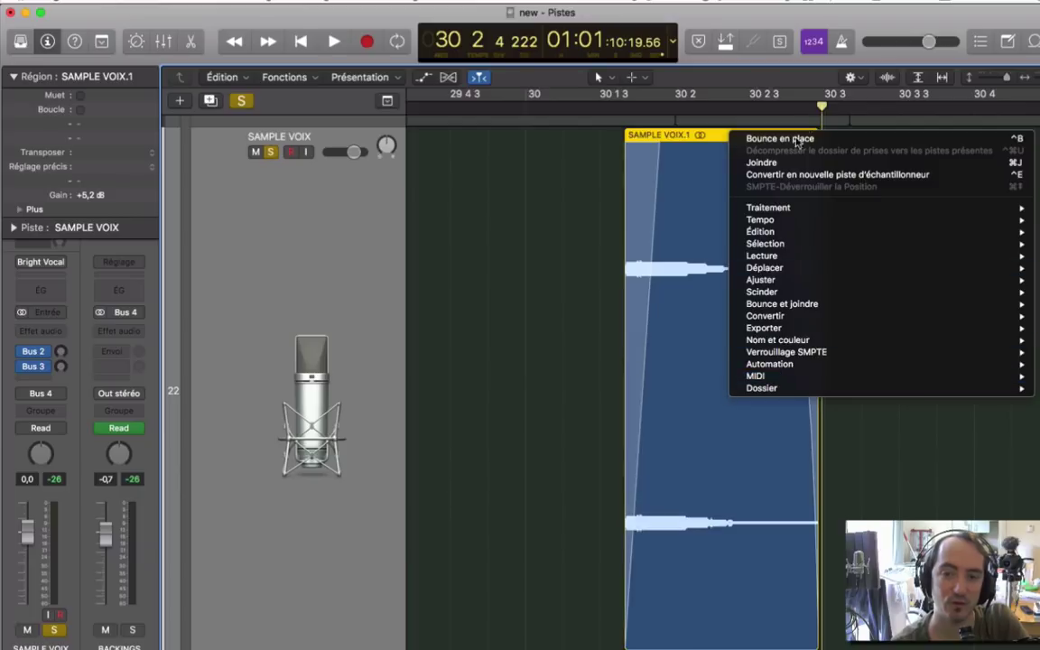
mouse_move(769, 213)
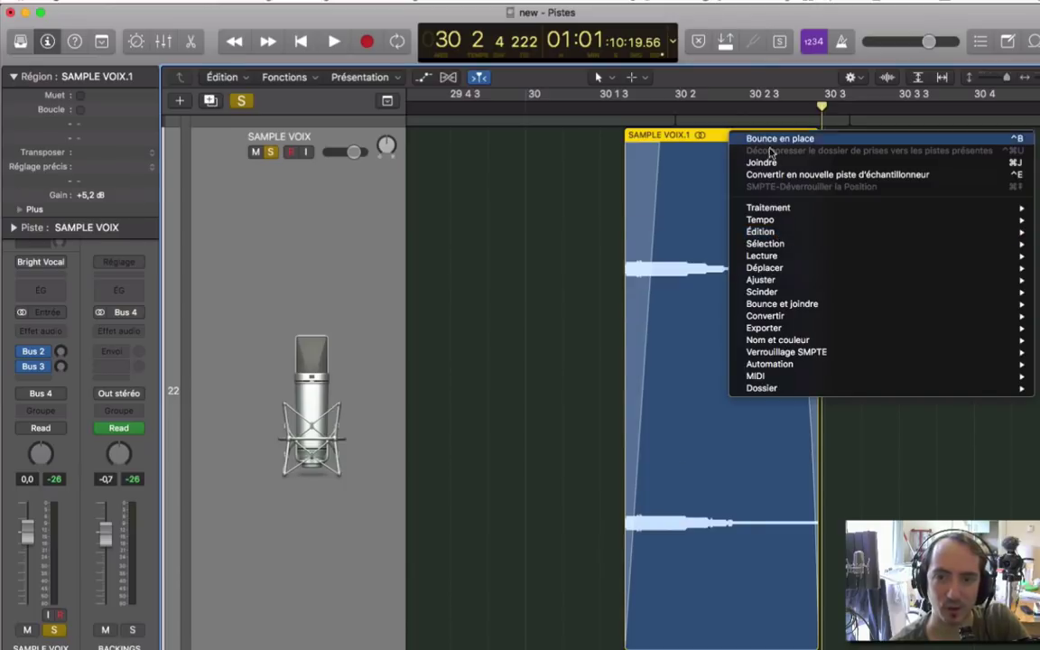
mouse_move(769, 282)
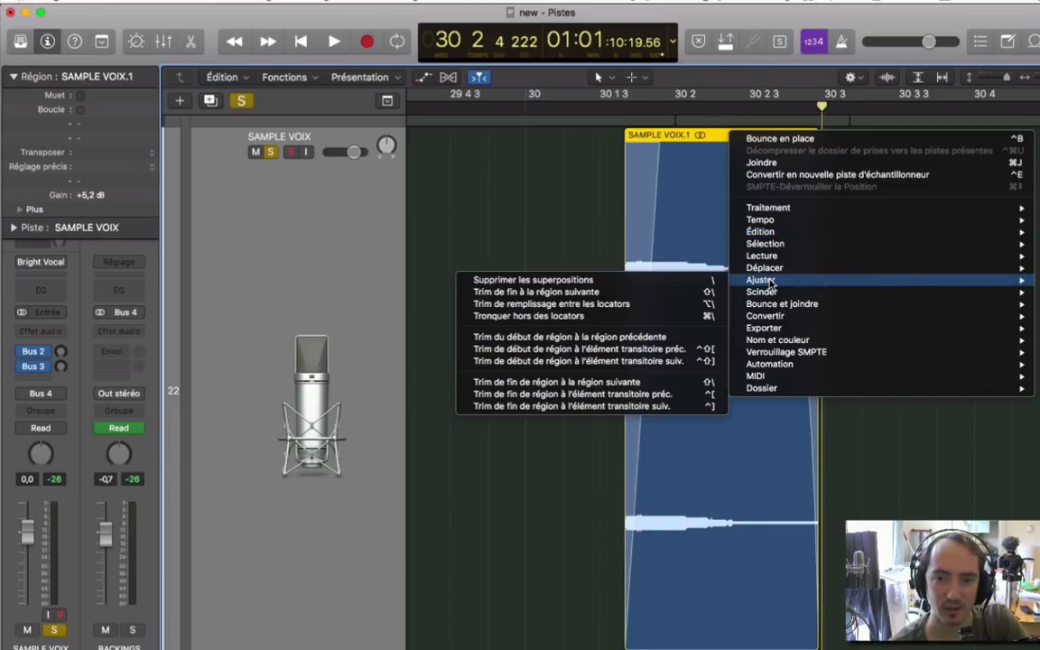
mouse_move(766, 316)
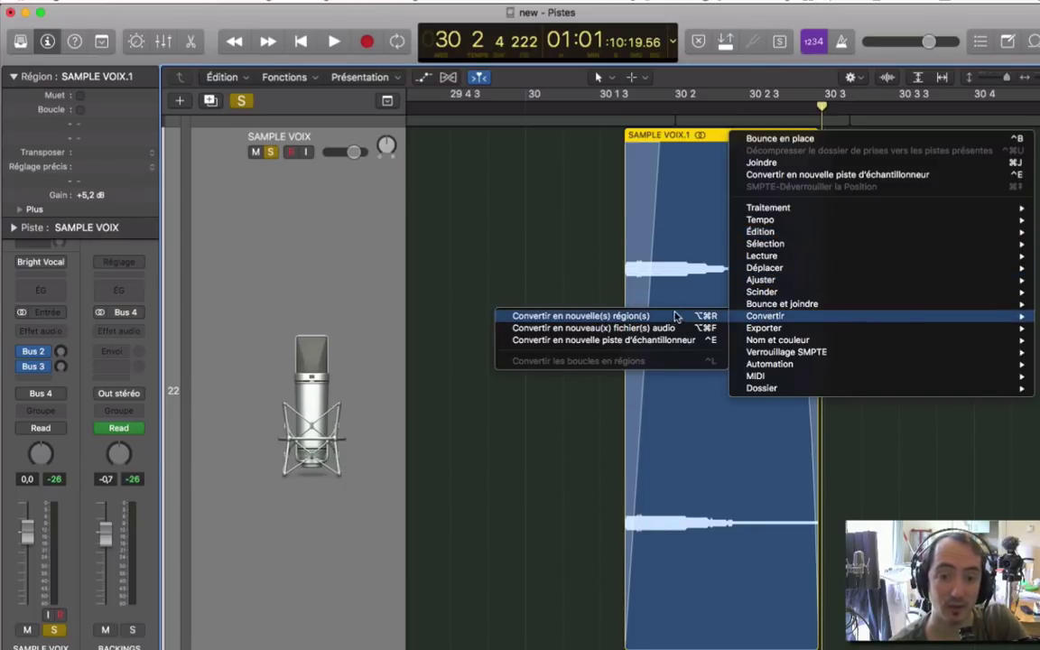
left_click(603, 340)
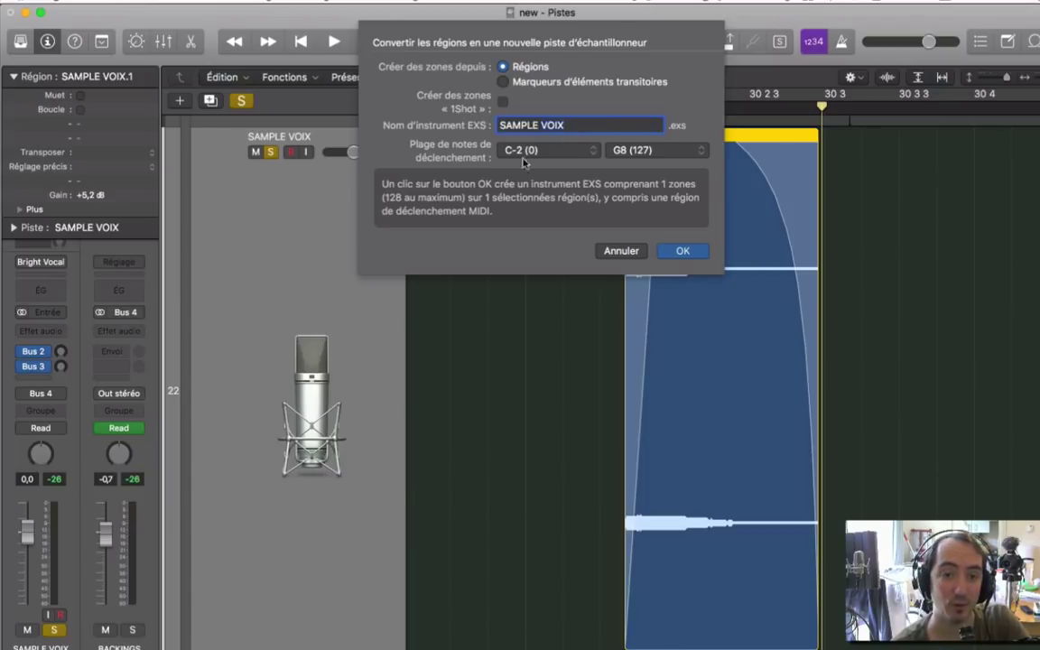
Set the lowest trigger note of the new EXS instrument to C1 (36)
left_click(561, 152)
left_click(555, 151)
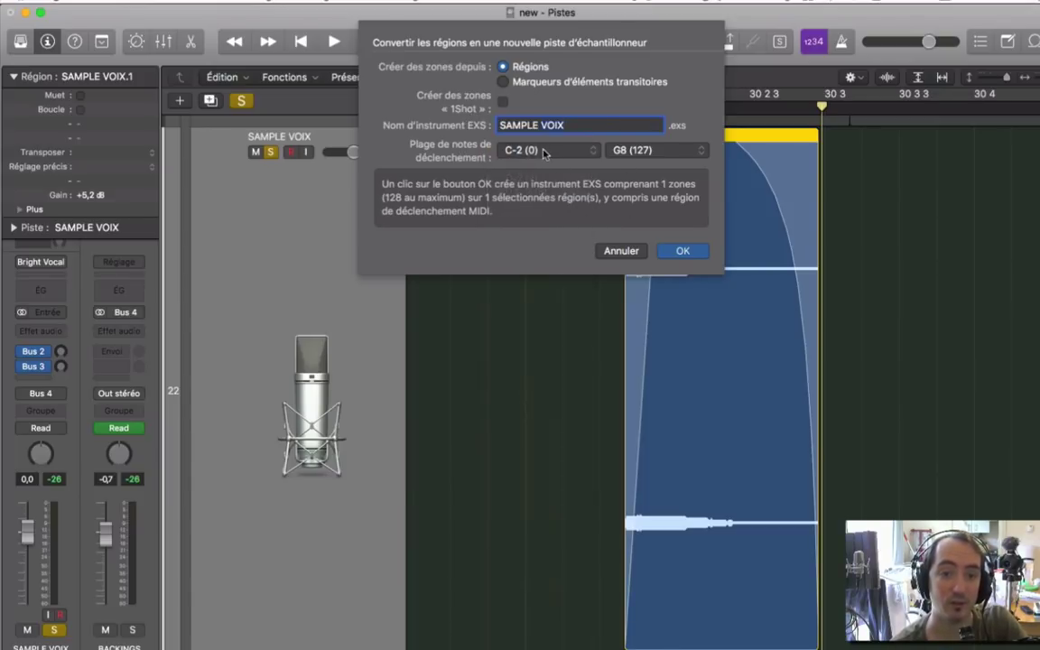
left_click(553, 153)
scroll(537, 365, "down", 5)
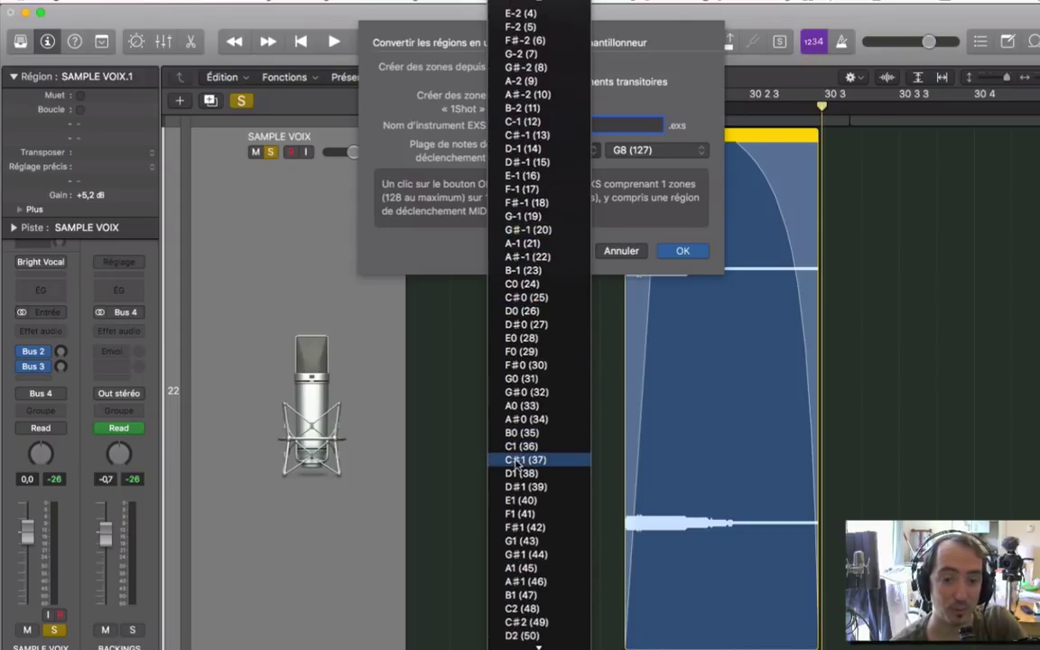
scroll(526, 456, "down", 3)
left_click(520, 333)
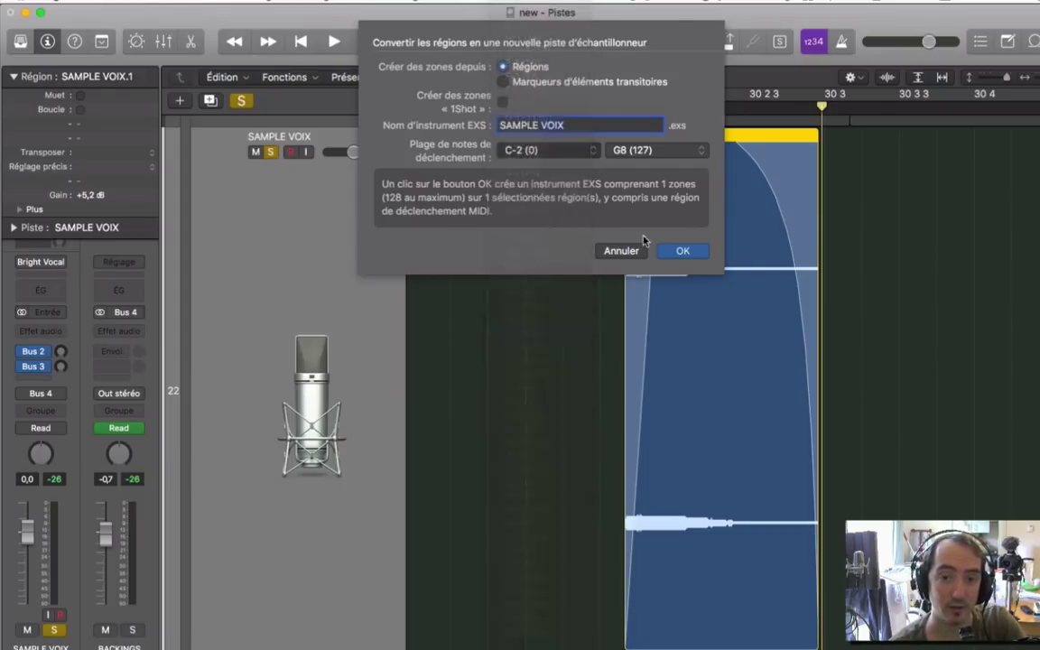
Set the highest trigger note to C2 (48) and create the SAMPLE VOIX sampler track
left_click(677, 149)
scroll(673, 146, "up", 8)
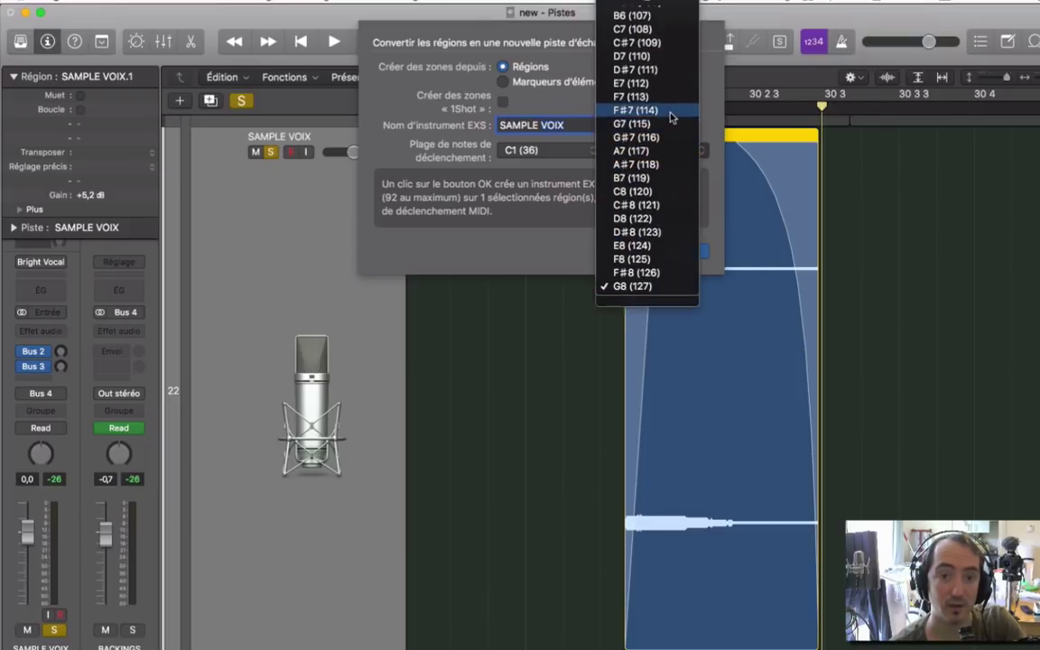
scroll(668, 147, "up", 10)
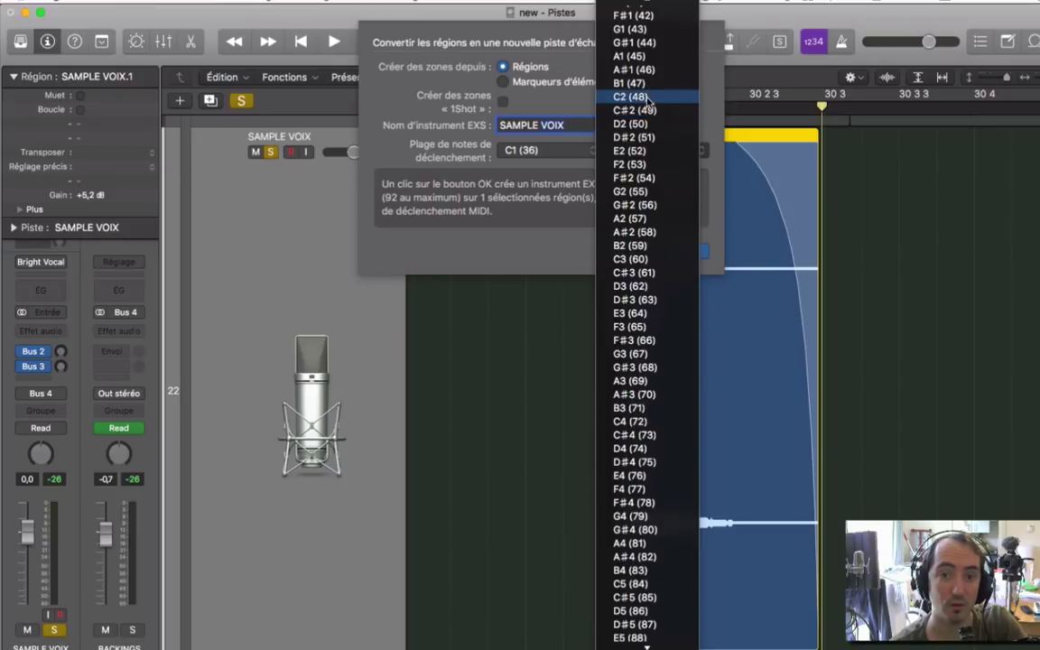
left_click(654, 96)
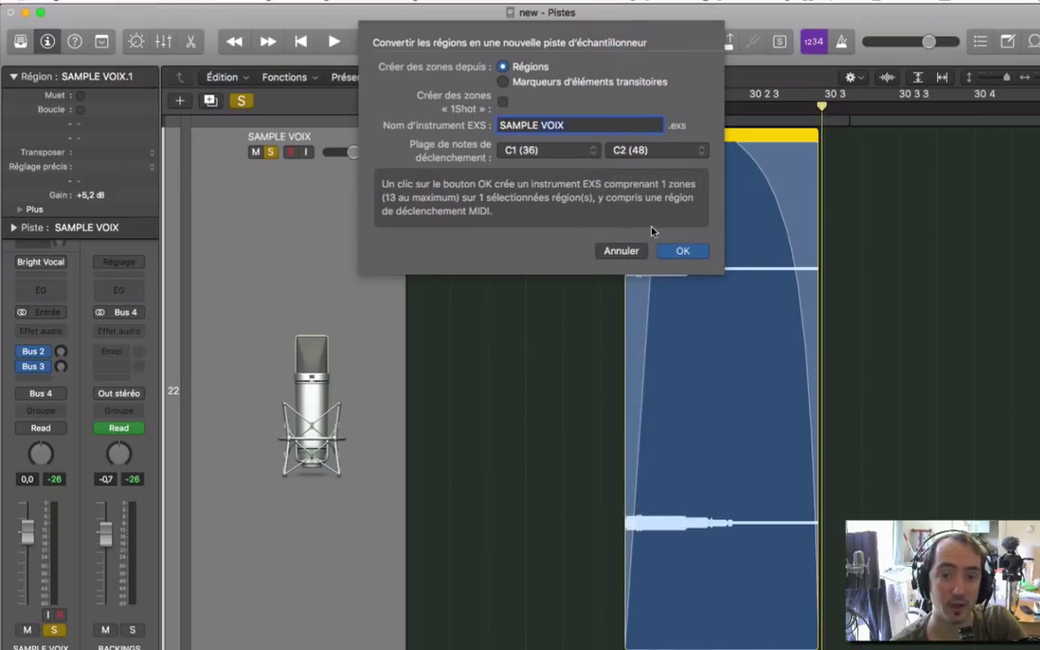
left_click(681, 250)
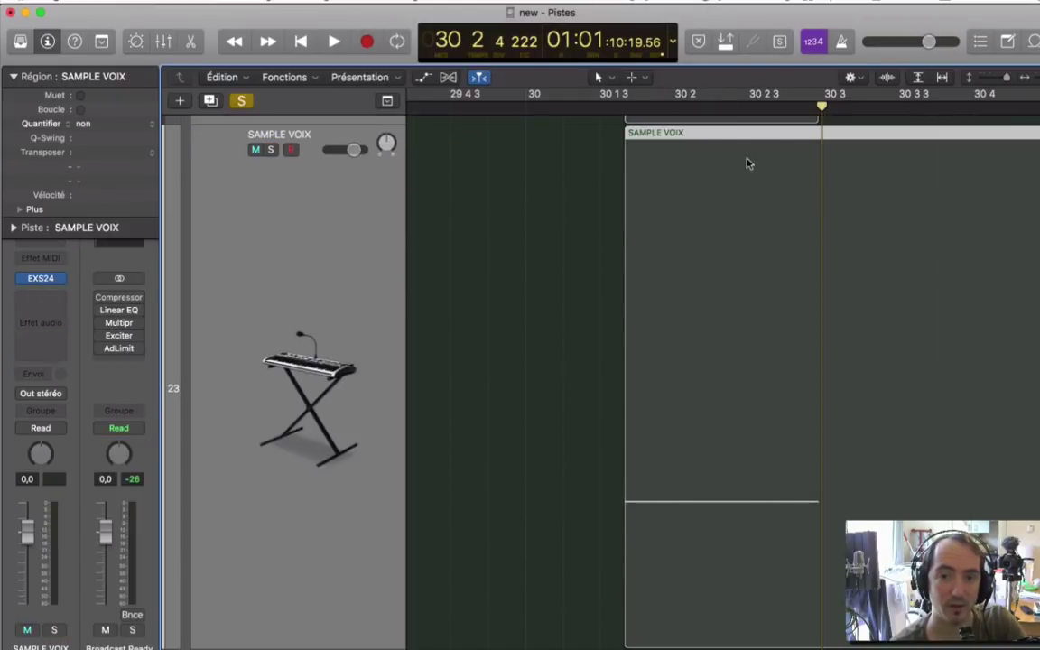
Solo the new SAMPLE VOIX sampler track in place of the SAMPLE VOIX audio track
key("z")
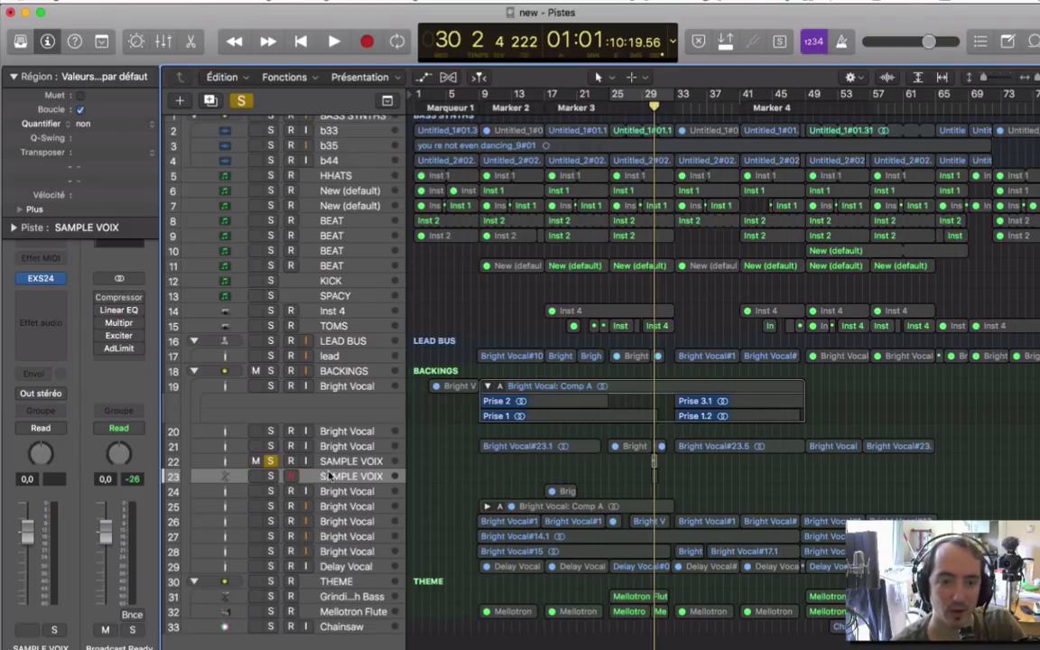
left_click(270, 476)
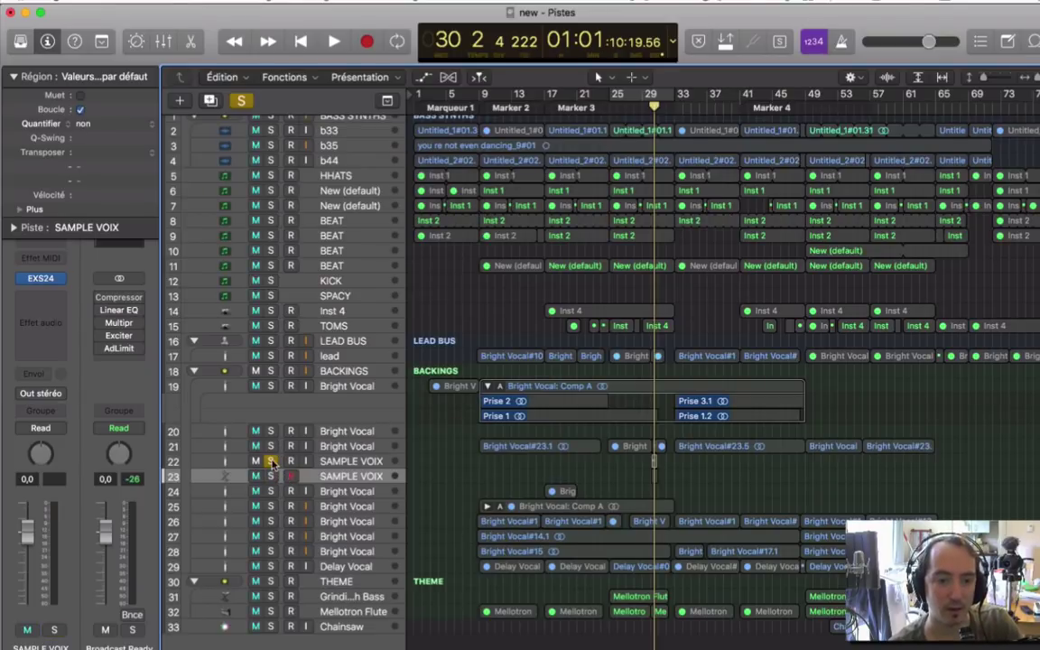
key("z")
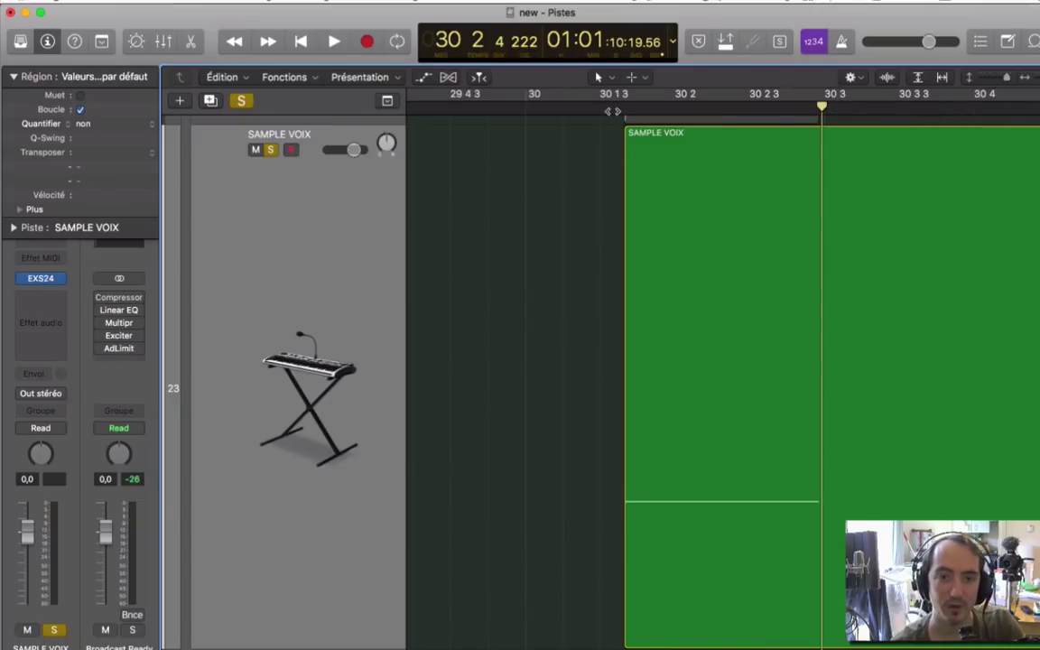
Play the sampler track's MIDI trigger region from just before its start, and delete the region
left_click(612, 111)
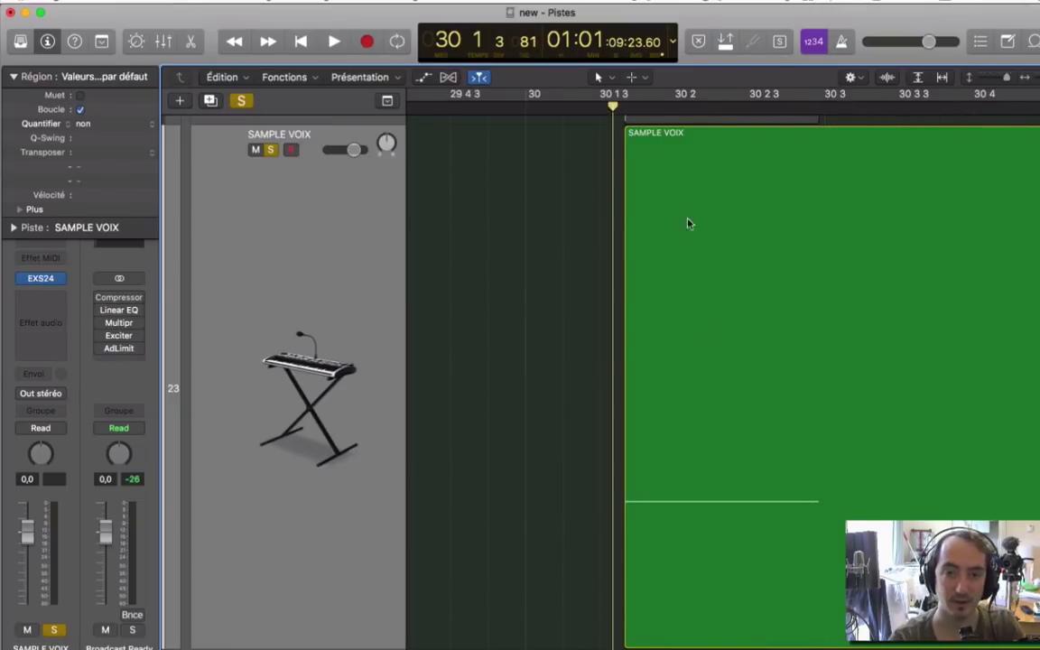
left_click(627, 184)
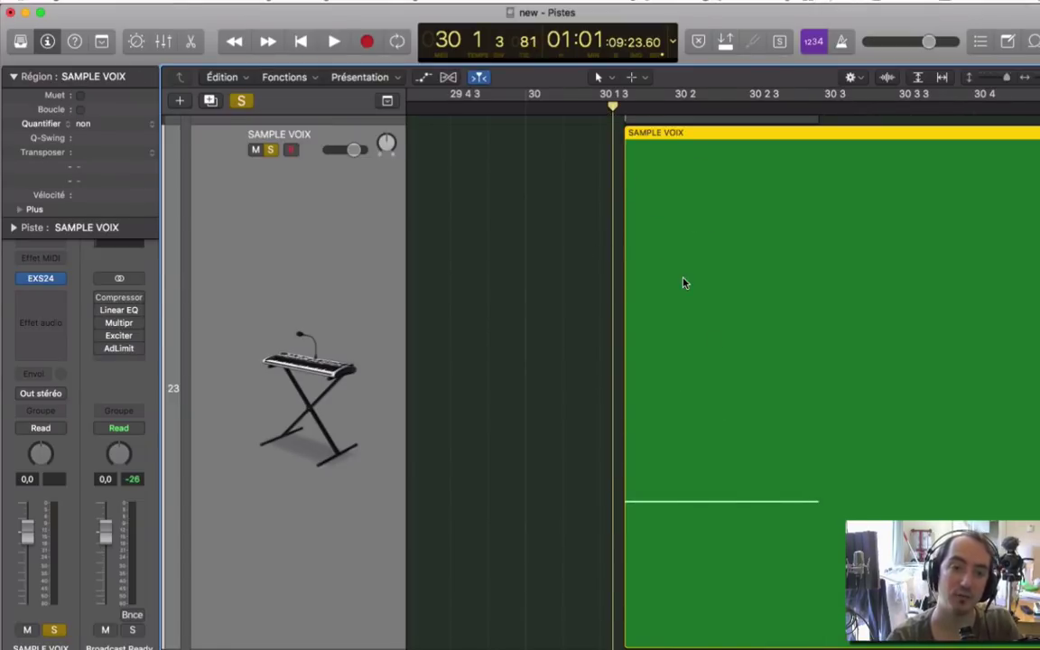
scroll(683, 283, "up", 5)
scroll(694, 233, "up", 3)
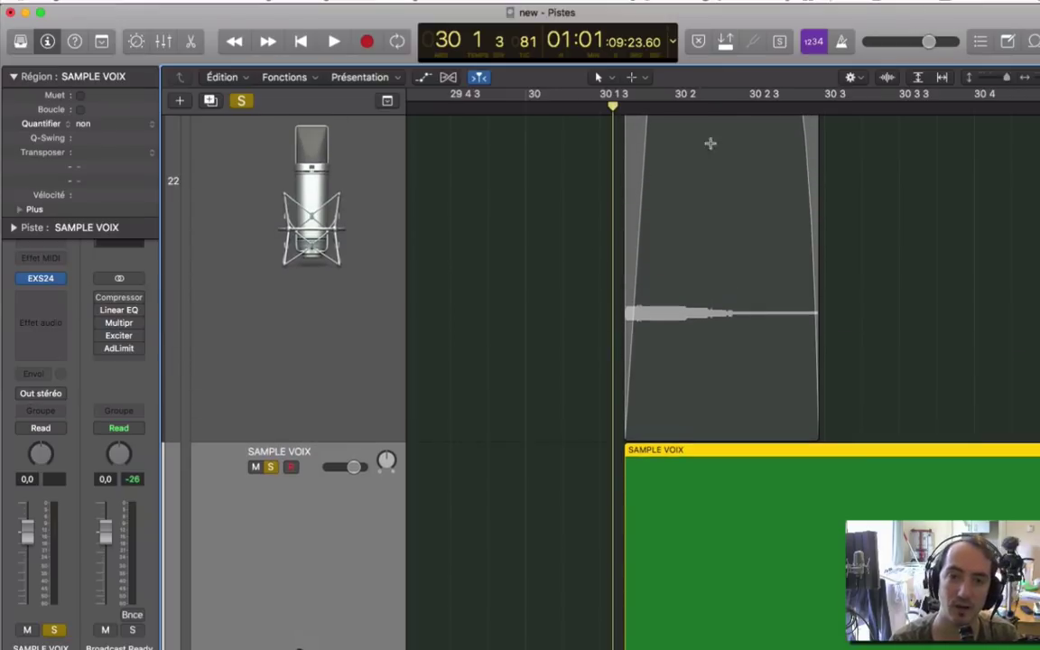
key("space")
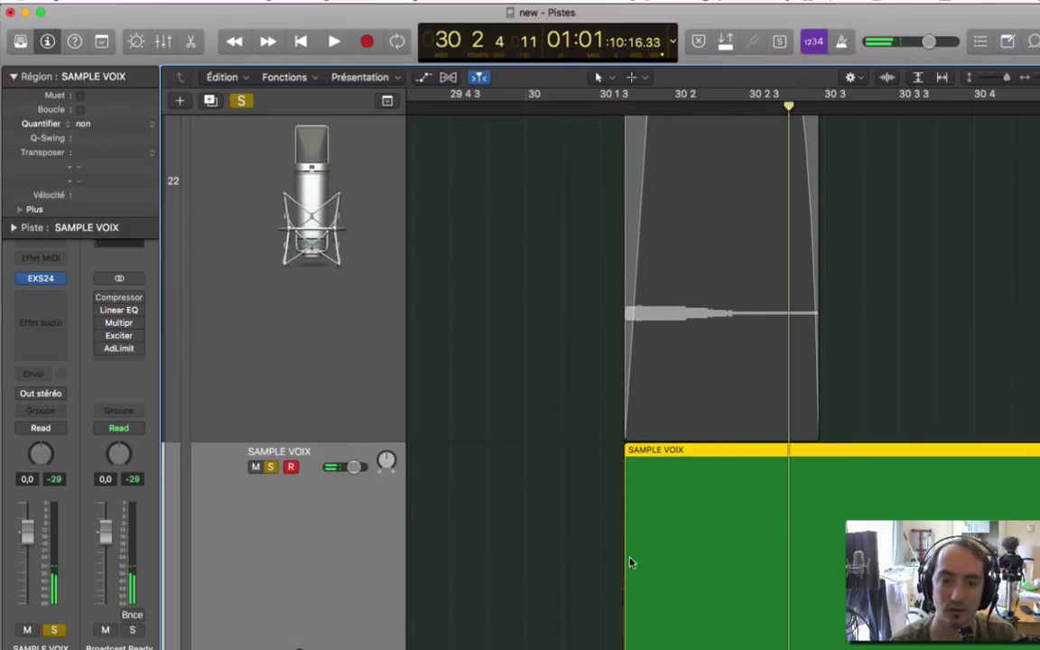
key("space")
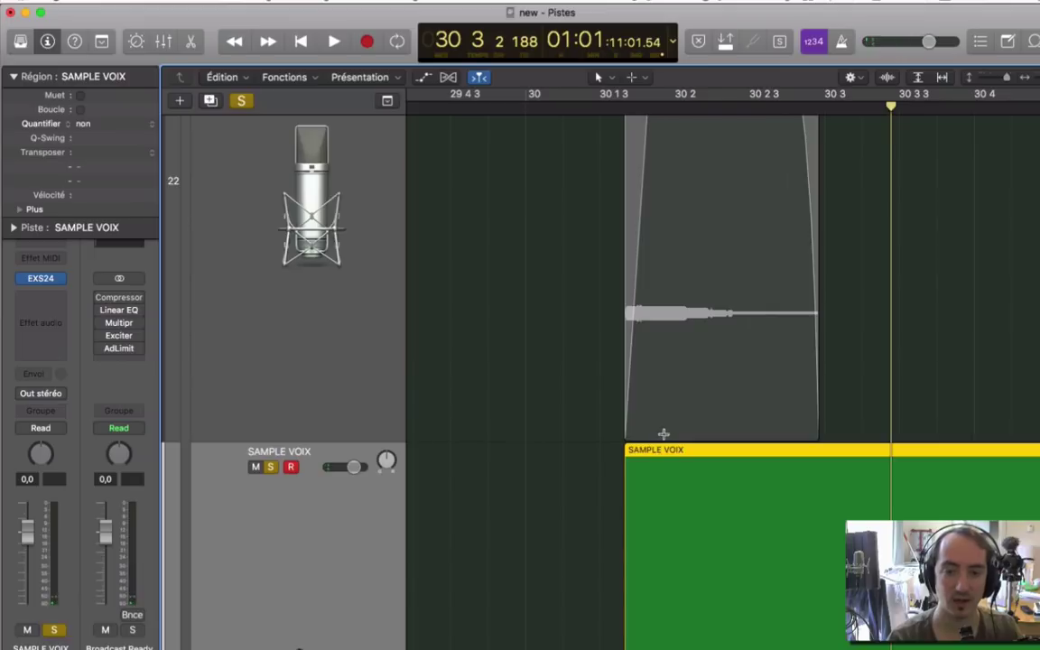
key("Delete")
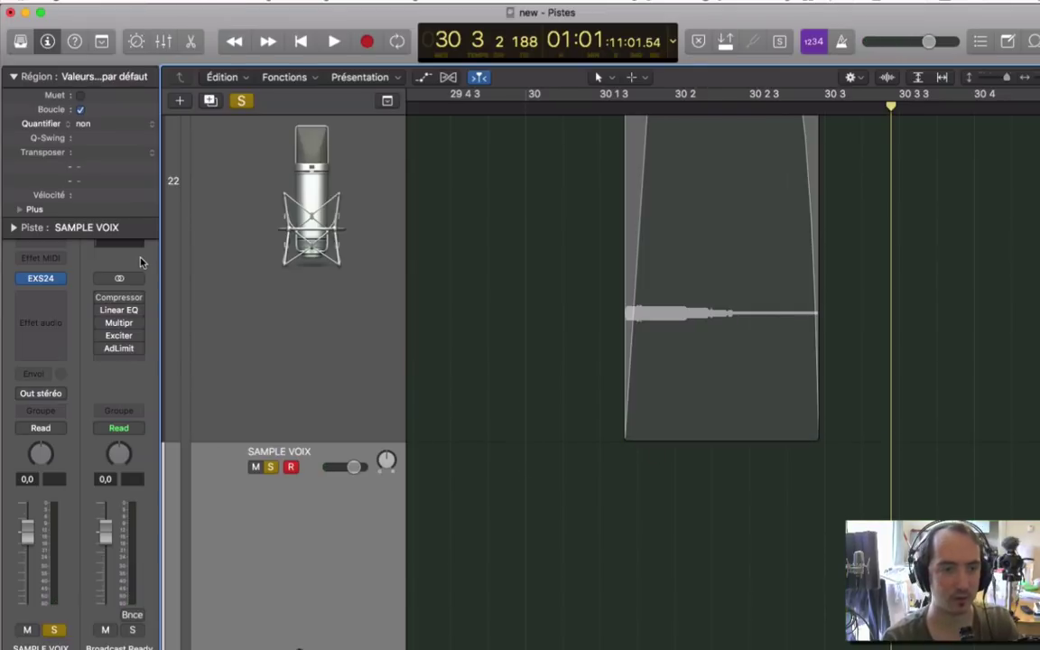
Open the EXS24 instrument of the SAMPLE VOIX sampler track and expand its additional parameters below the main interface
double_click(41, 278)
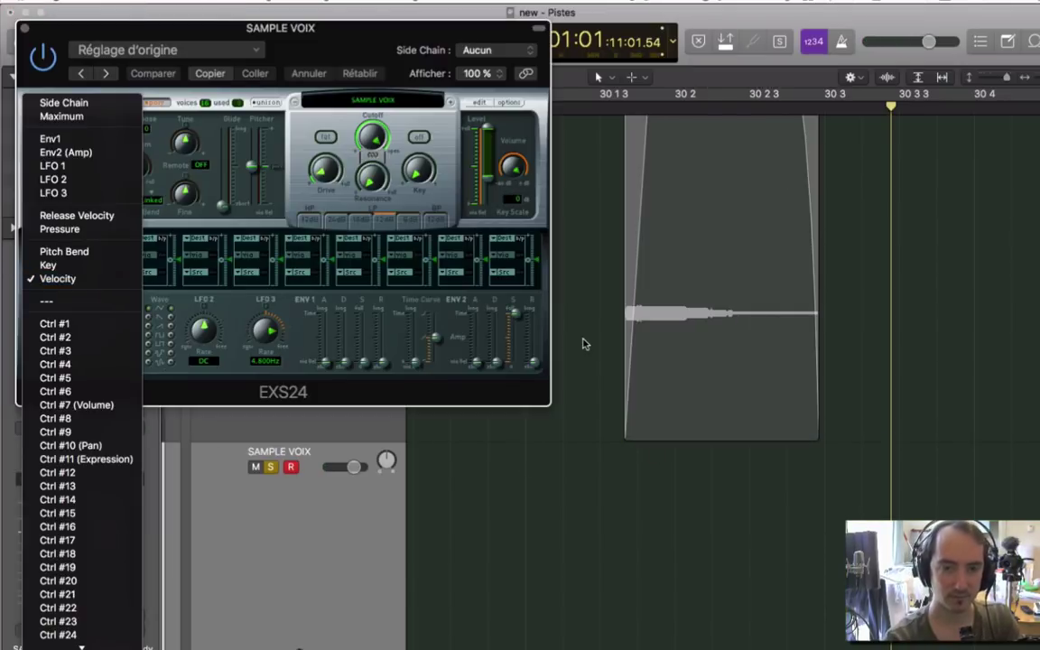
left_click(421, 554)
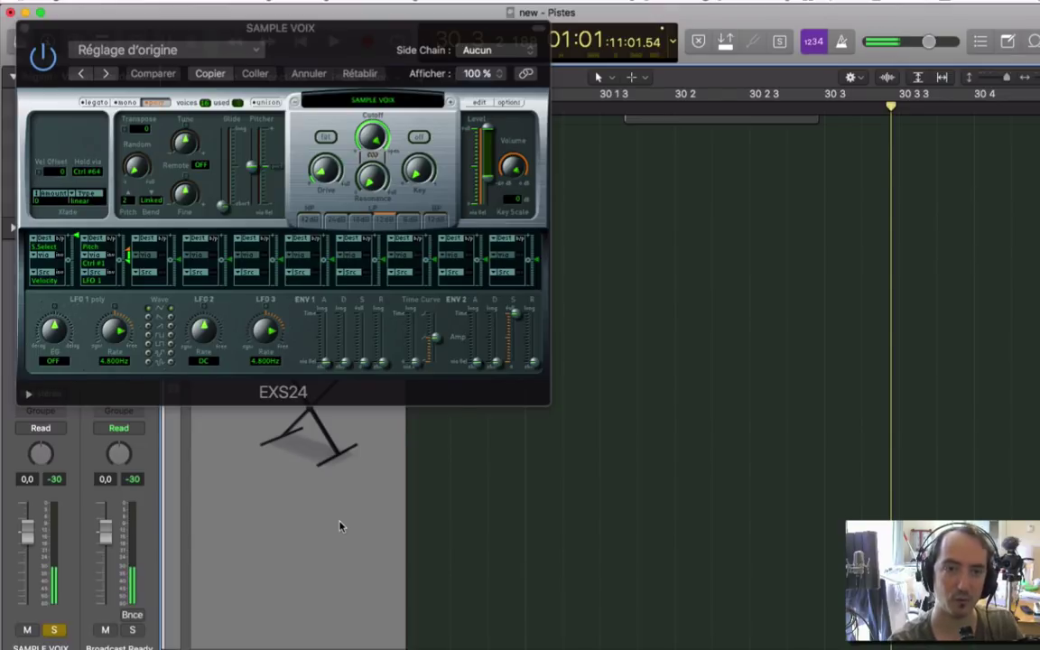
left_click(29, 393)
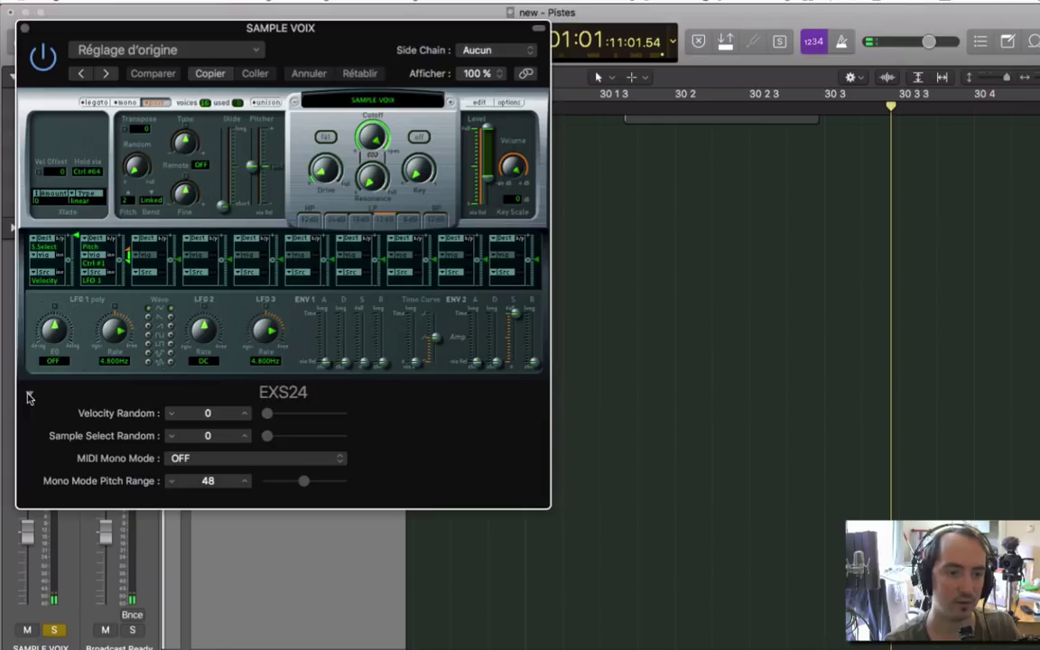
left_click_drag(356, 30, 414, 30)
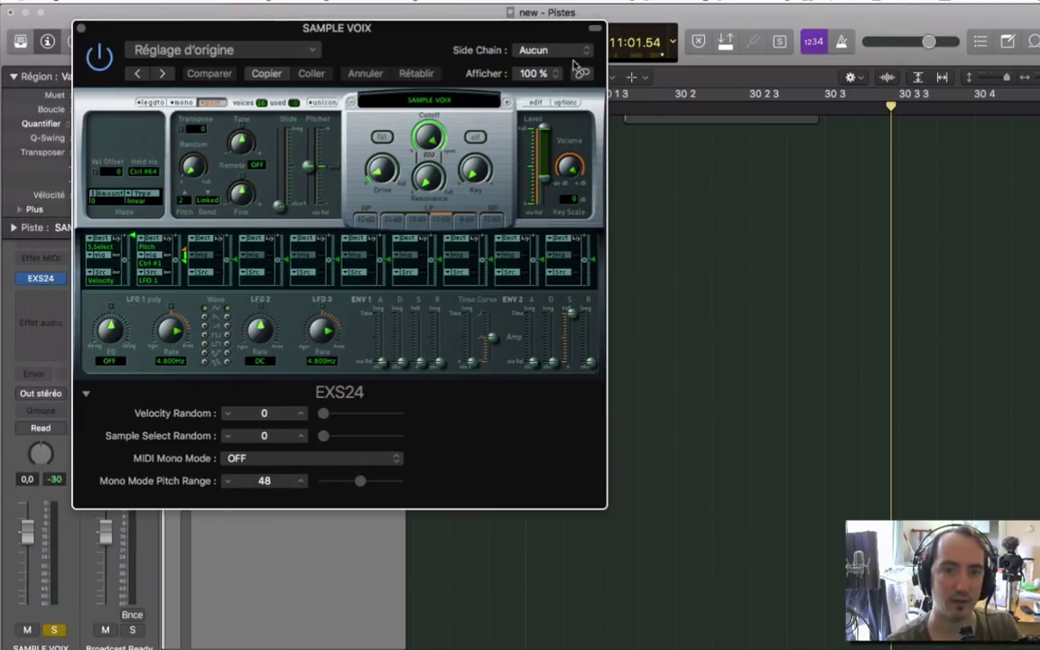
Open the EXS24 instrument editor for SAMPLE VOIX and extend the sample zone's key range to C1–C3
left_click(537, 104)
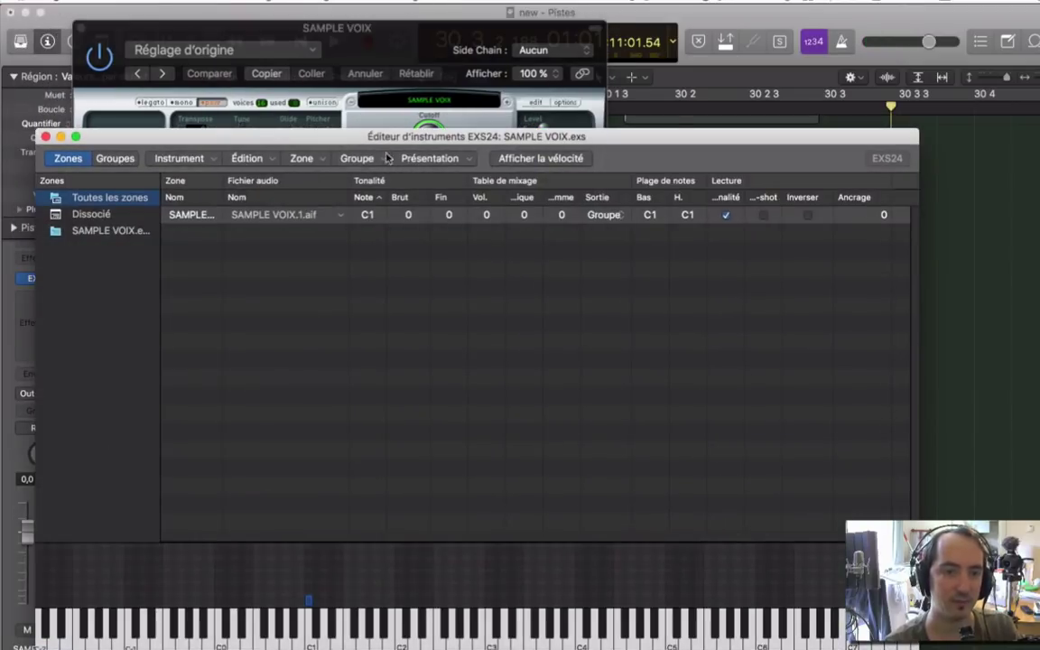
left_click_drag(404, 128, 420, 69)
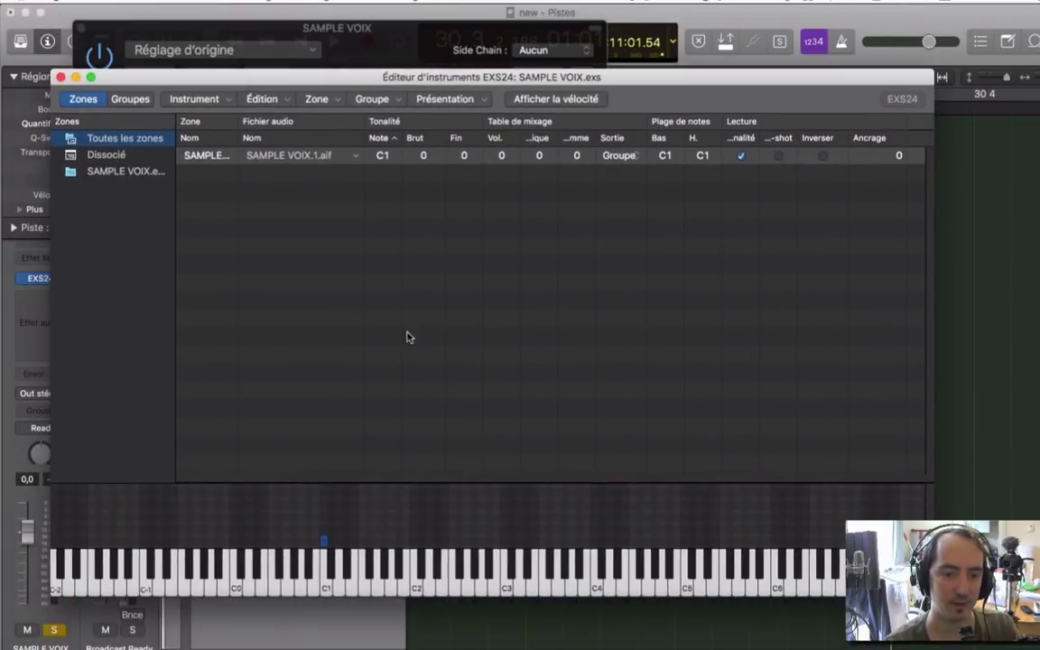
left_click(326, 583)
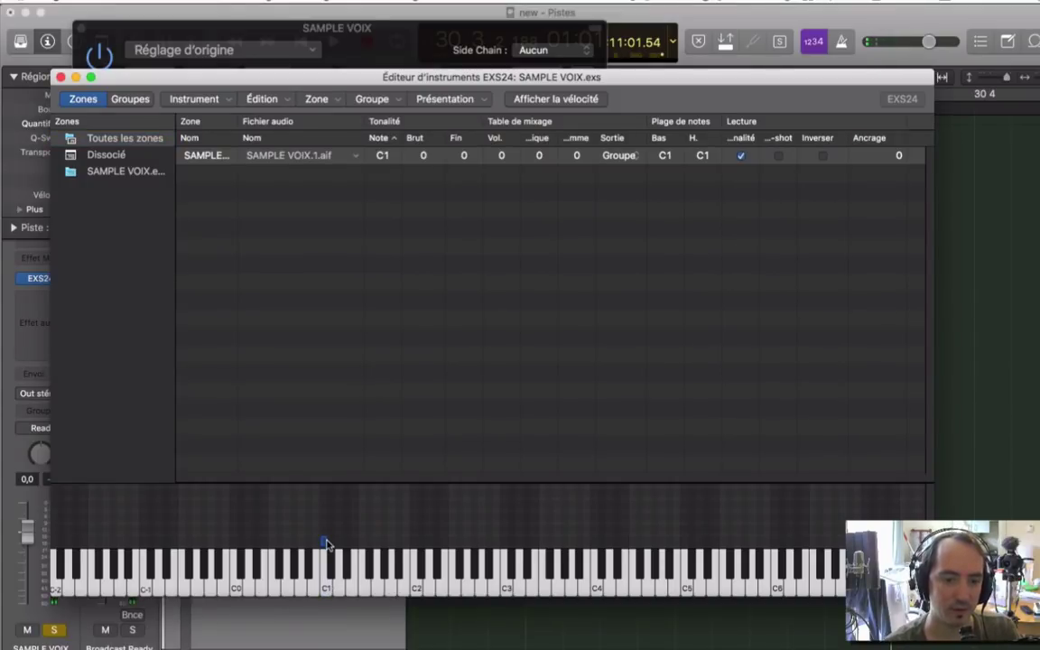
left_click_drag(327, 543, 506, 554)
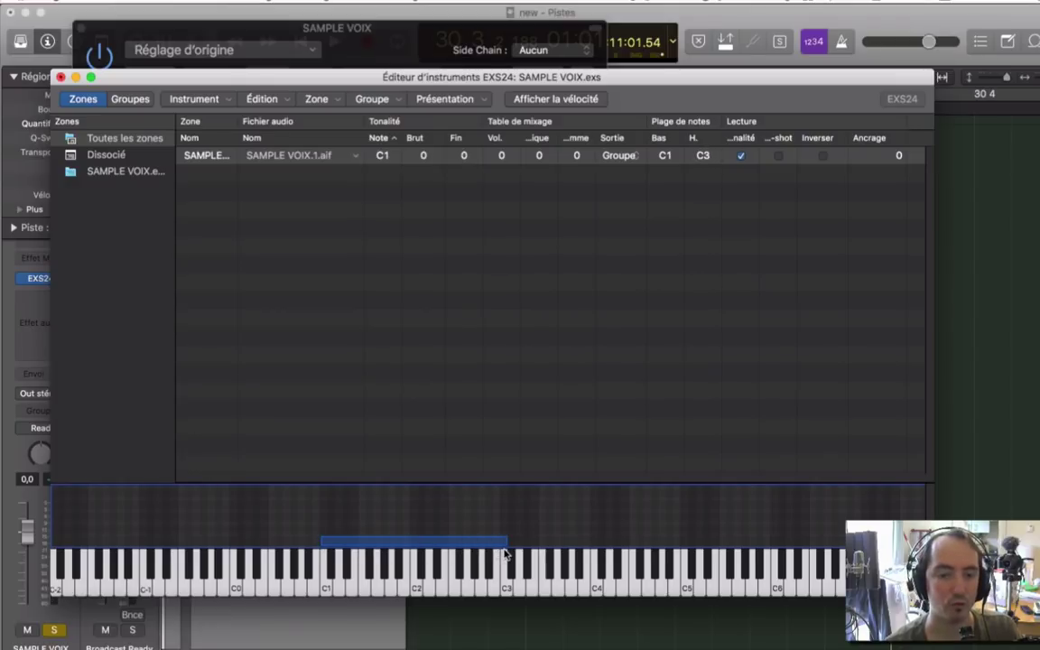
Audition the stretched zone on the editor's keyboard by playing several keys upward from C1
left_click(325, 589)
left_click(341, 588)
mouse_move(364, 590)
left_mouse_down()
mouse_move(452, 593)
mouse_move(329, 589)
left_mouse_up()
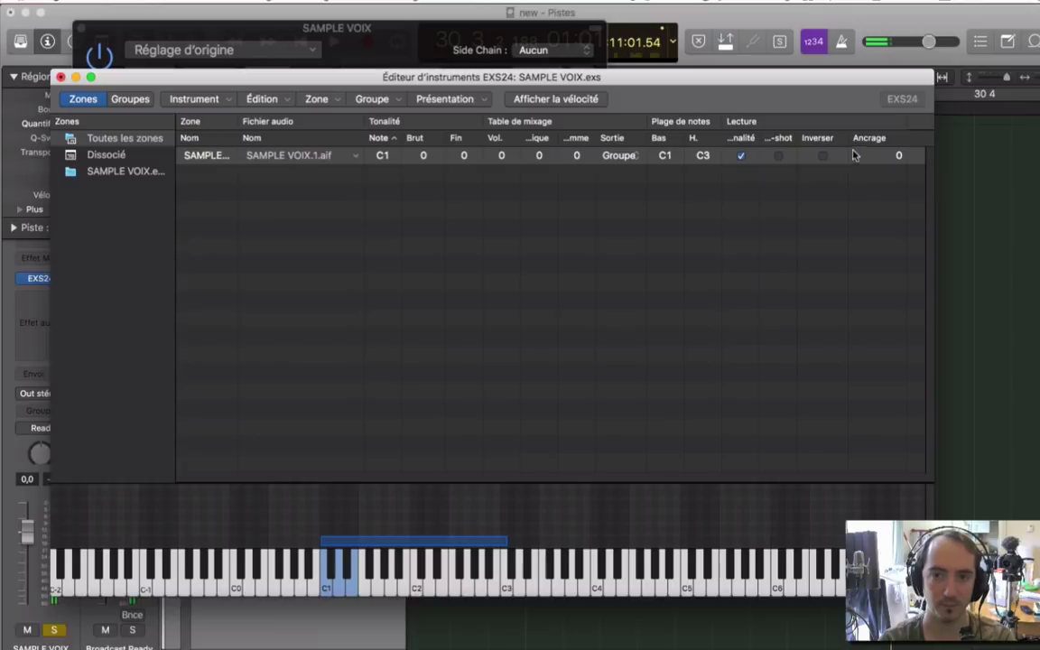
Try one-shot playback on the SAMPLE VOIX zone and turn it back off
left_click(778, 157)
left_click(777, 157)
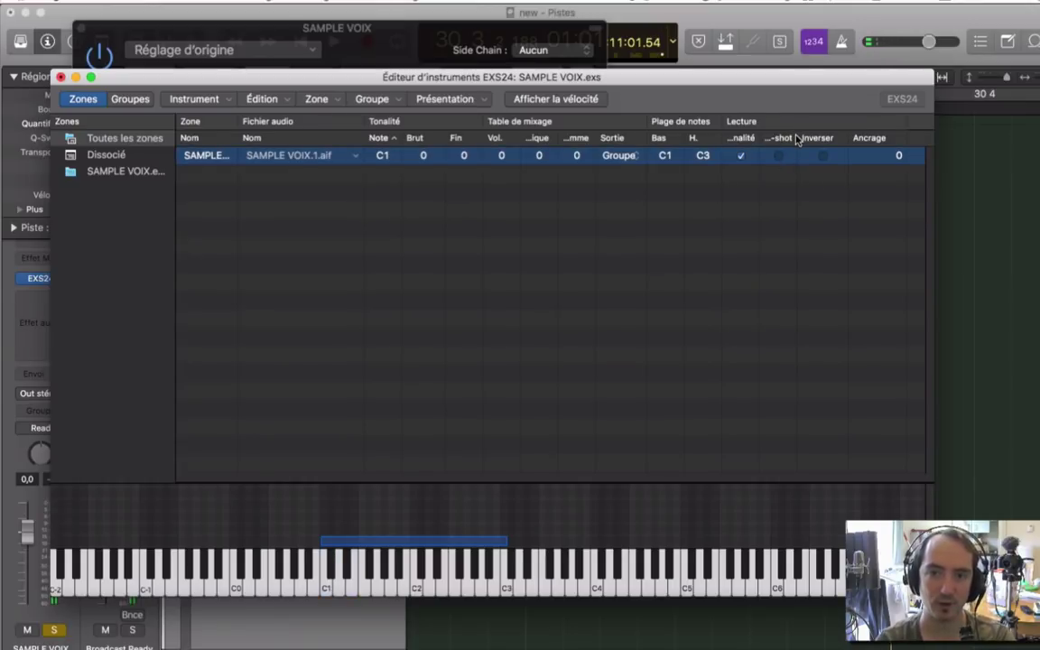
left_click(794, 138)
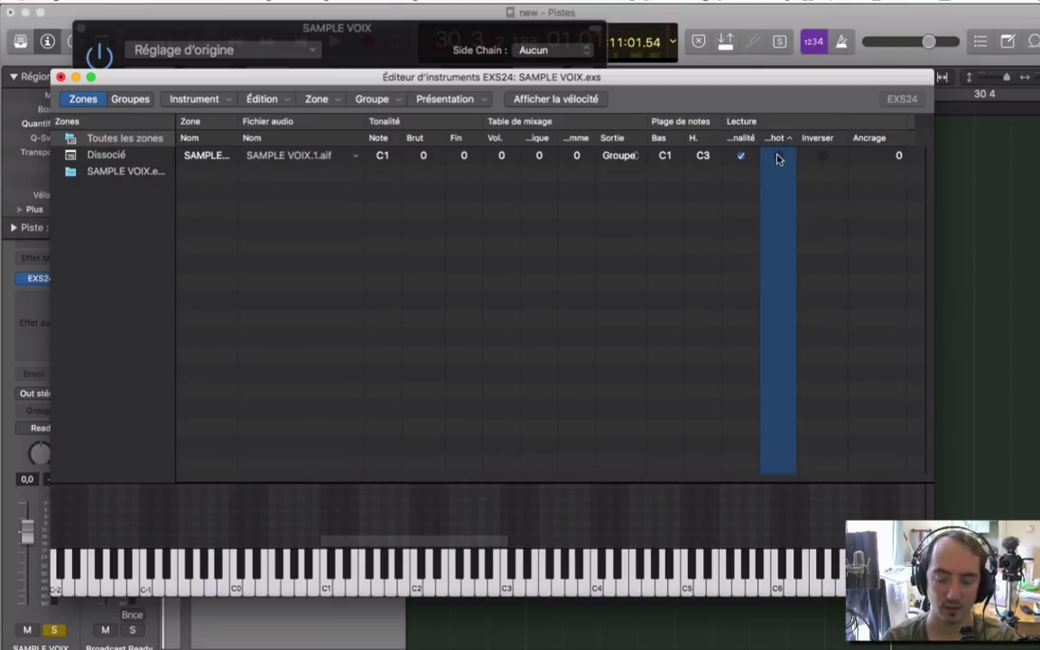
left_click(777, 158)
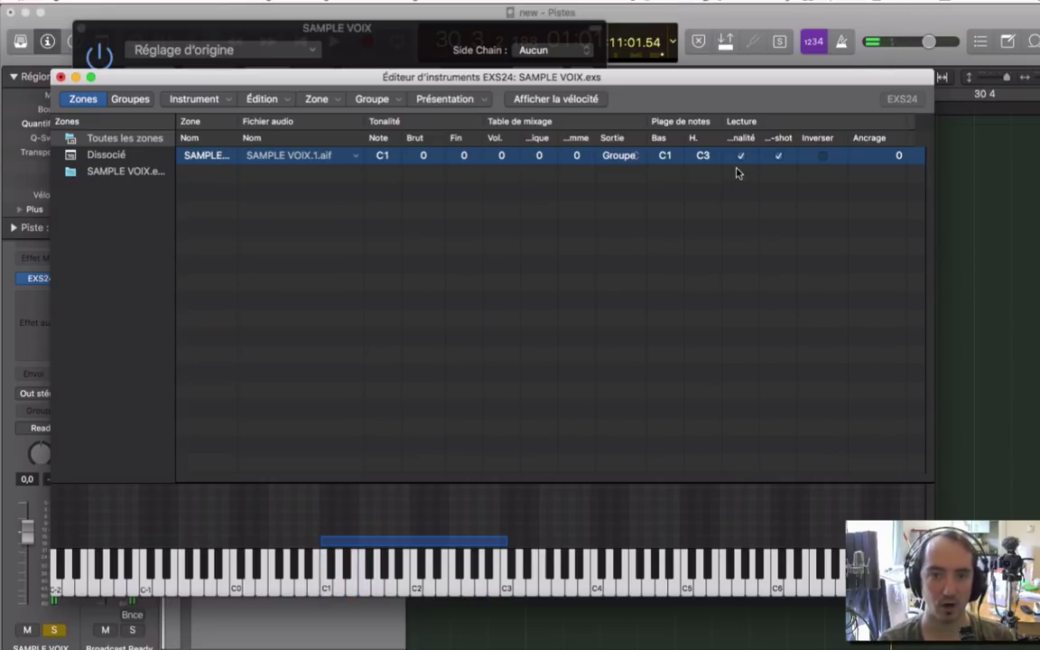
left_click(778, 156)
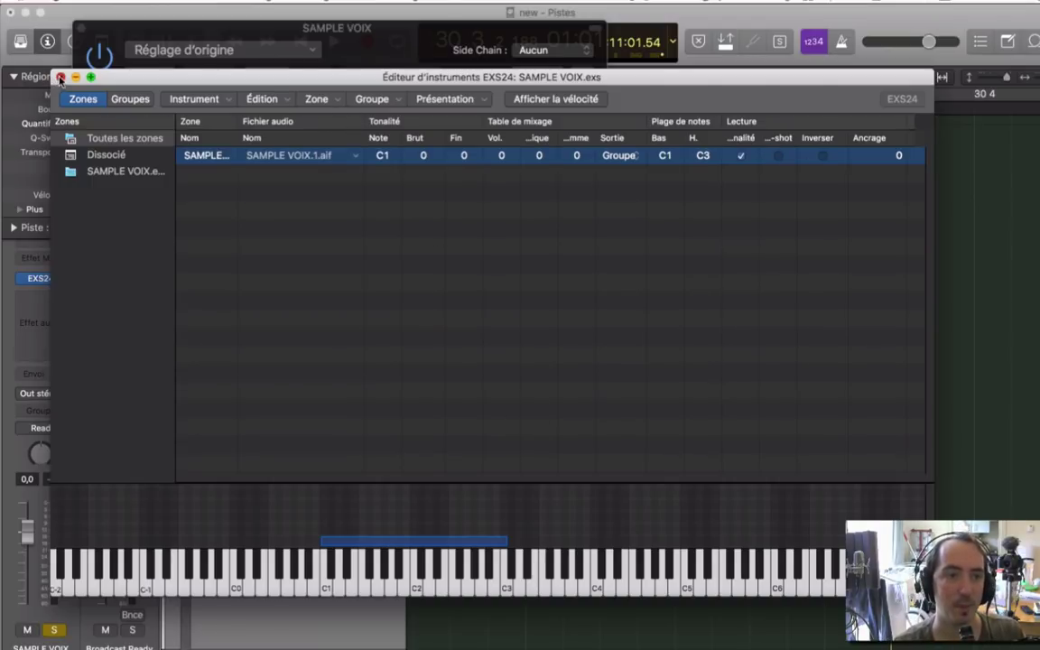
Close the EXS24 instrument editor and collapse the additional parameters below the sampler's main interface
left_click(61, 77)
left_click(631, 168)
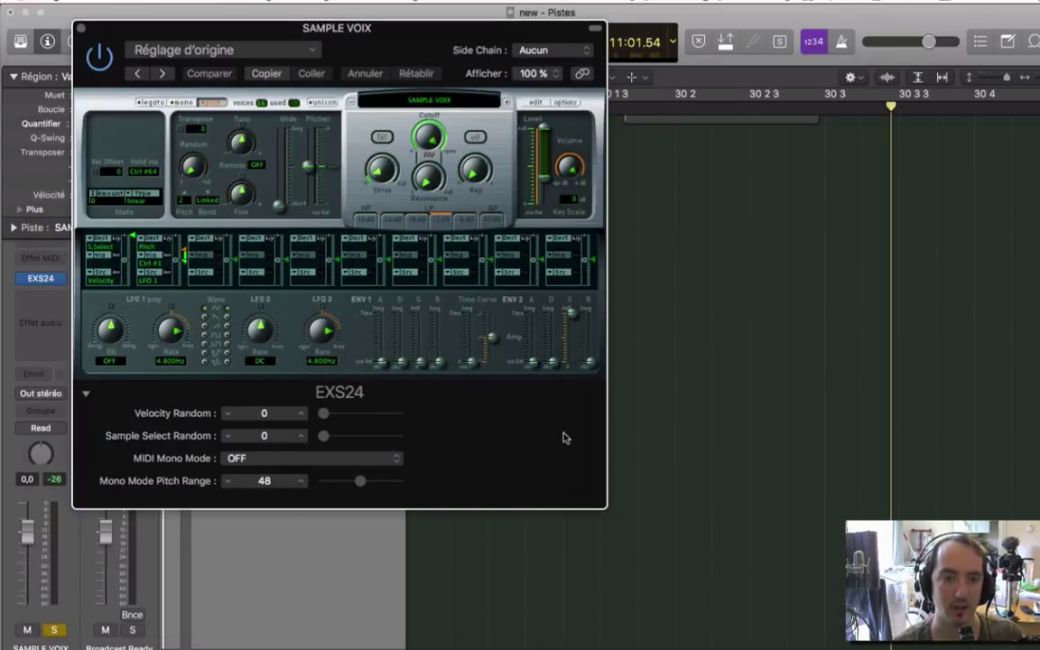
left_click(86, 396)
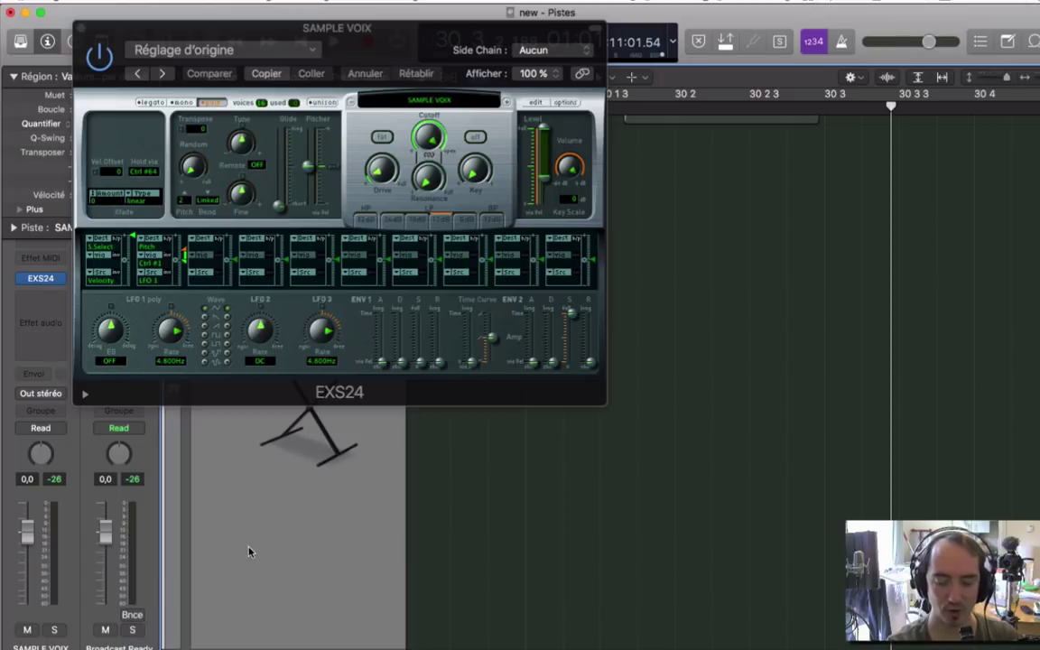
Play the project while raising the SAMPLE VOIX sampler track's volume to 6.0 dB, and close the EXS24 window
key("space")
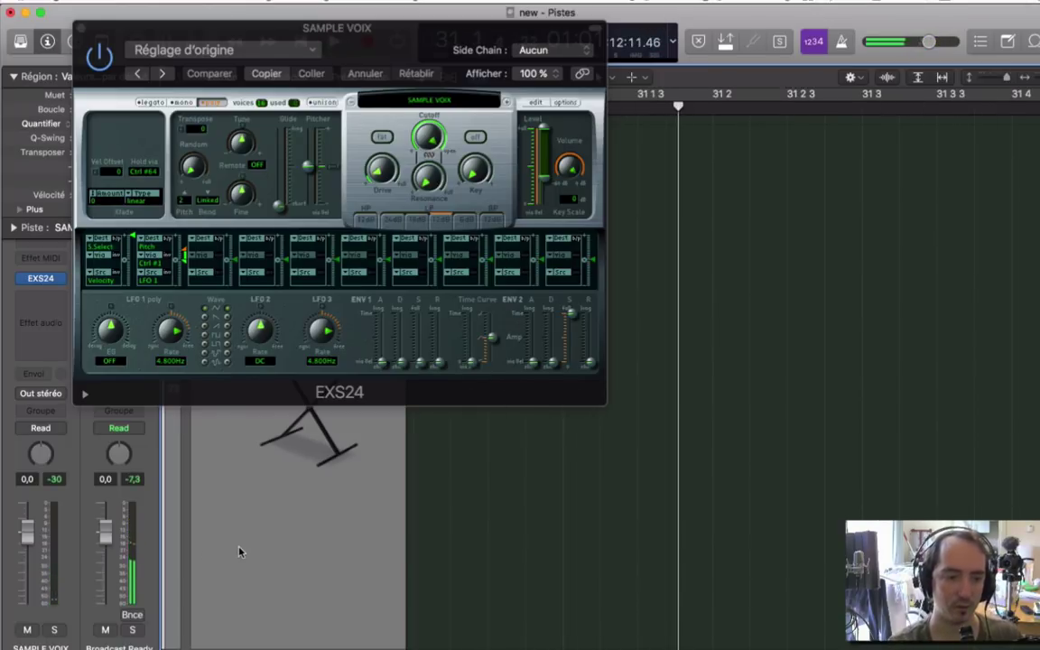
left_click_drag(27, 479, 25, 444)
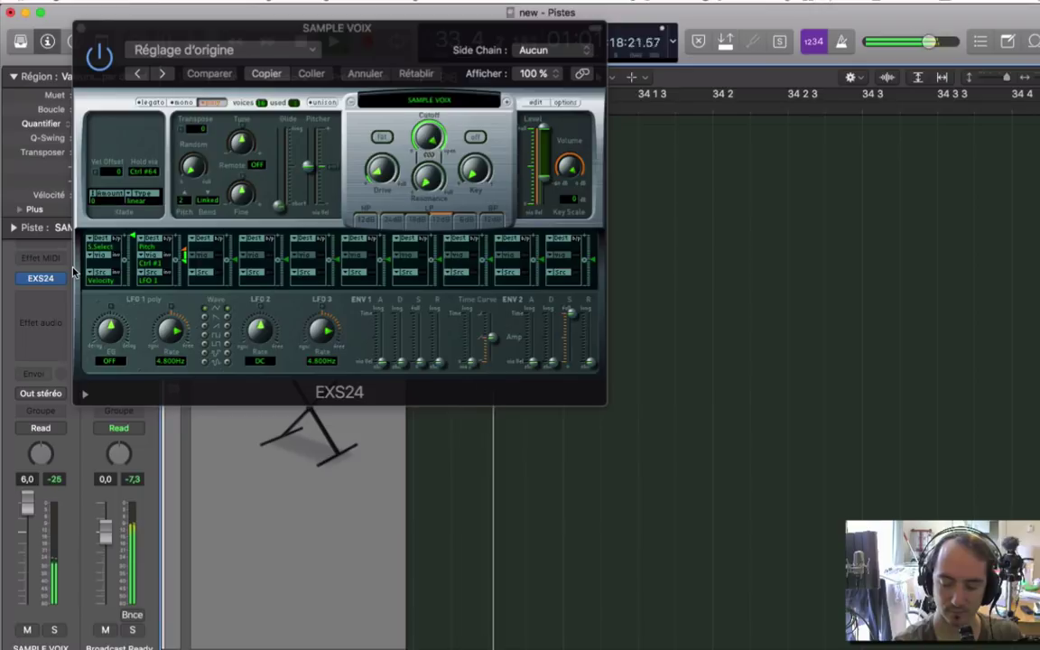
scroll(499, 423, "down", 3)
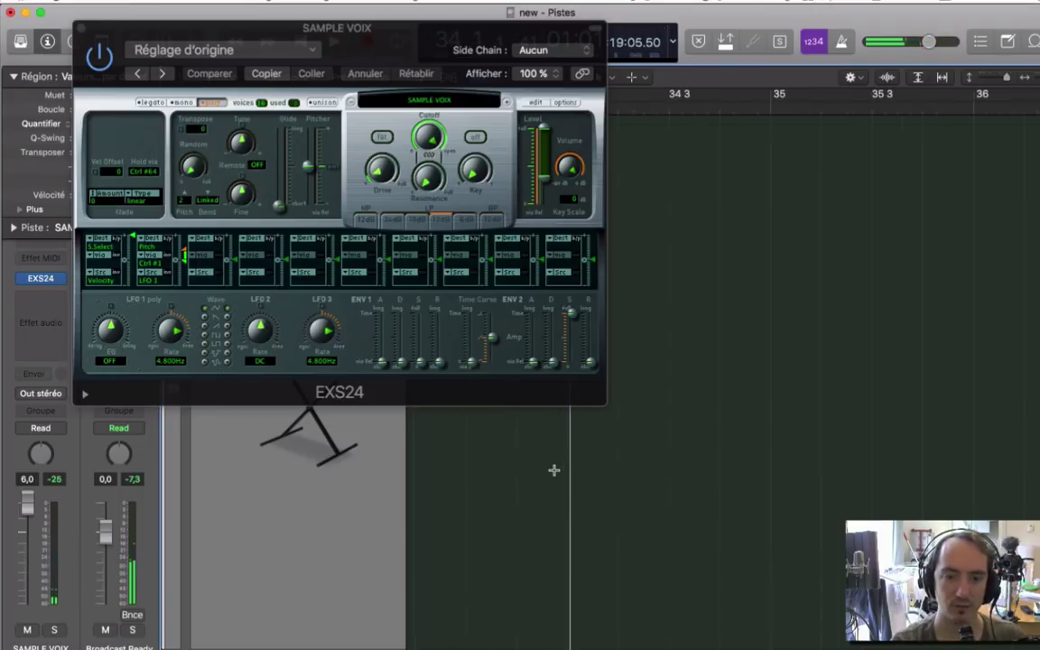
left_click(74, 26)
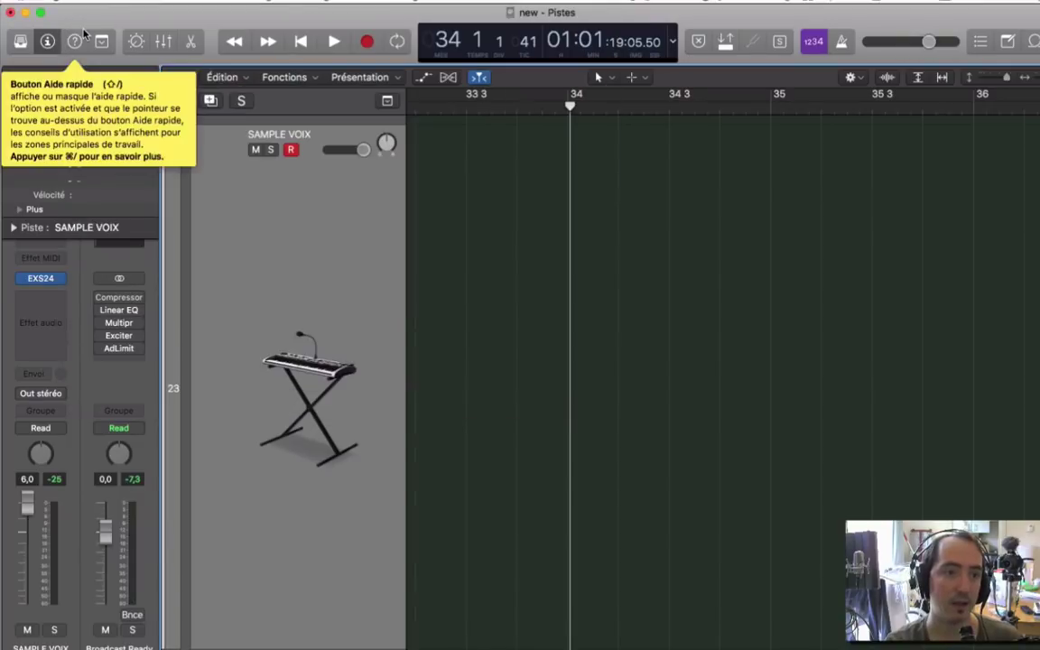
Insert a ChromaVerb reverb as the first audio effect on the SAMPLE VOIX sampler track
scroll(536, 228, "down", 3)
scroll(535, 230, "left", 5)
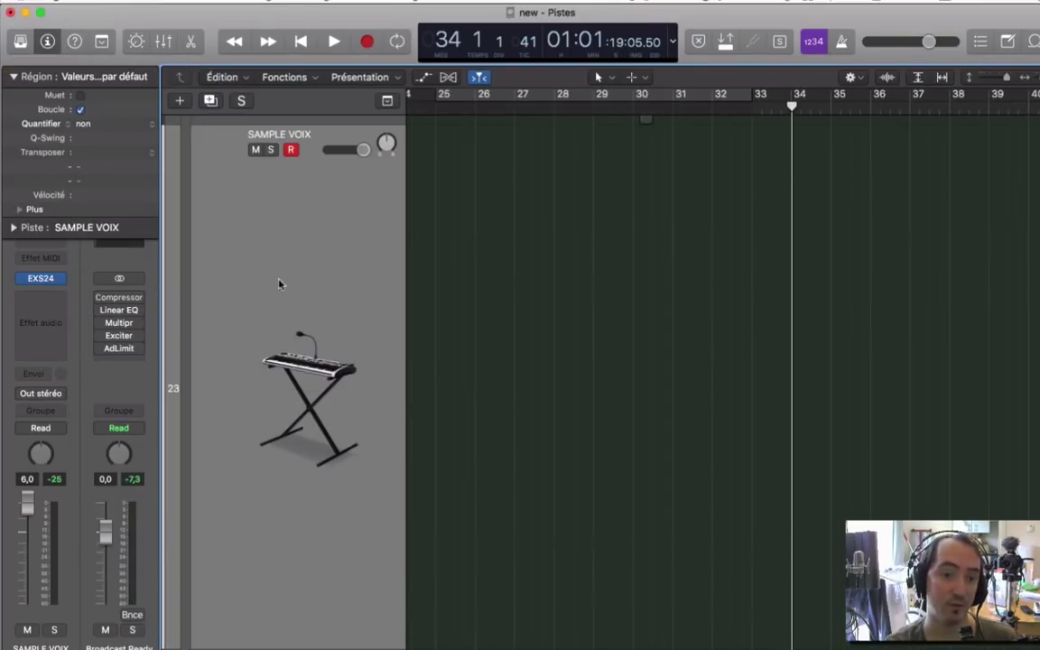
left_click(37, 301)
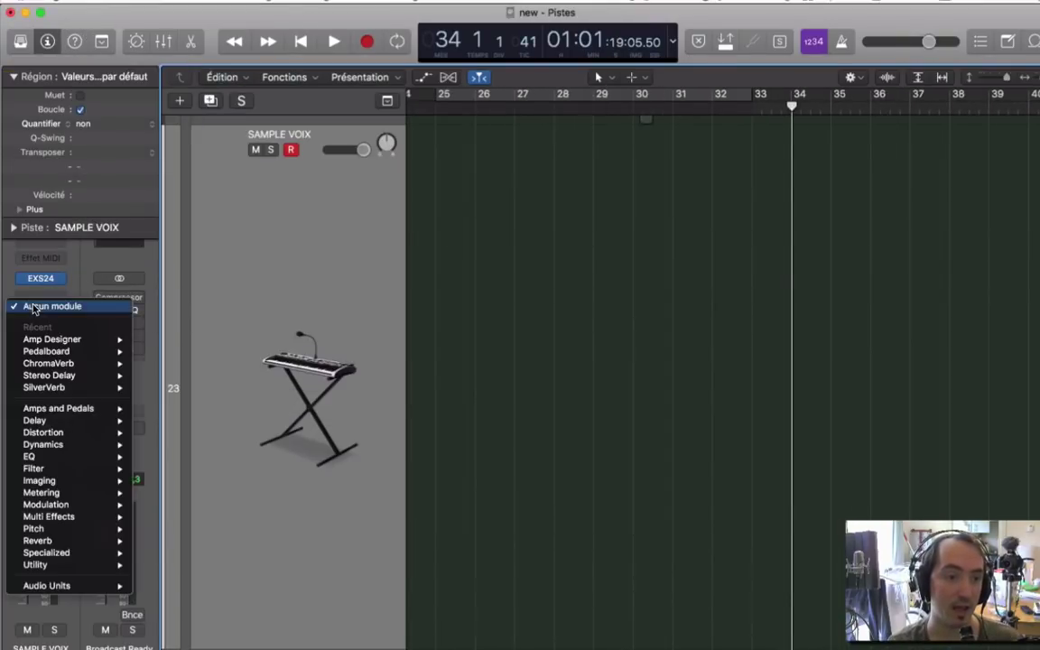
left_click(34, 304)
left_click(54, 306)
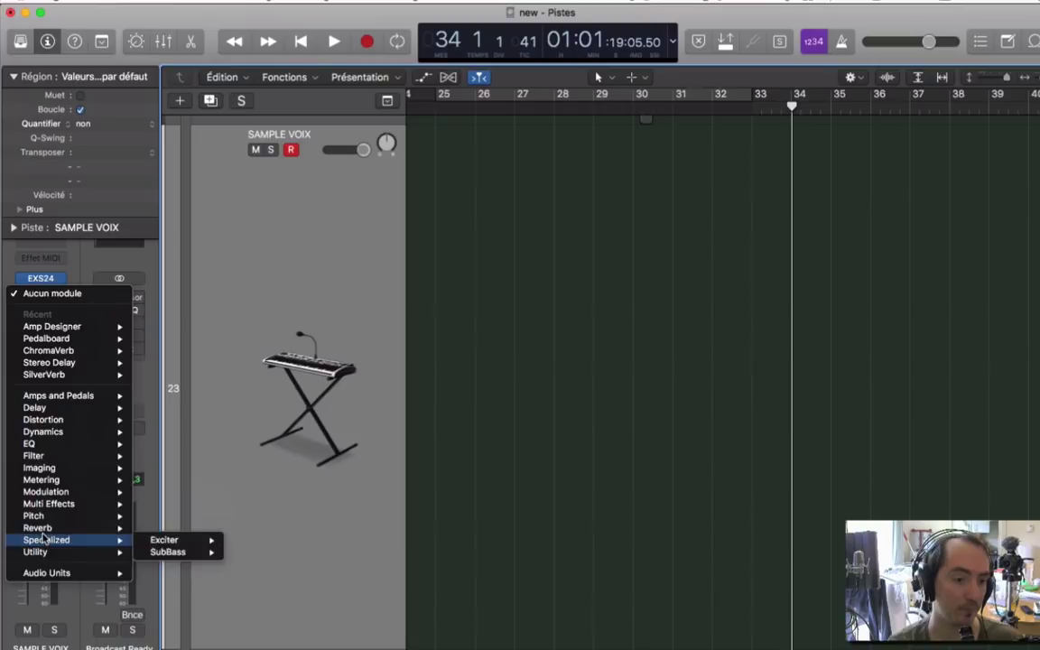
mouse_move(45, 530)
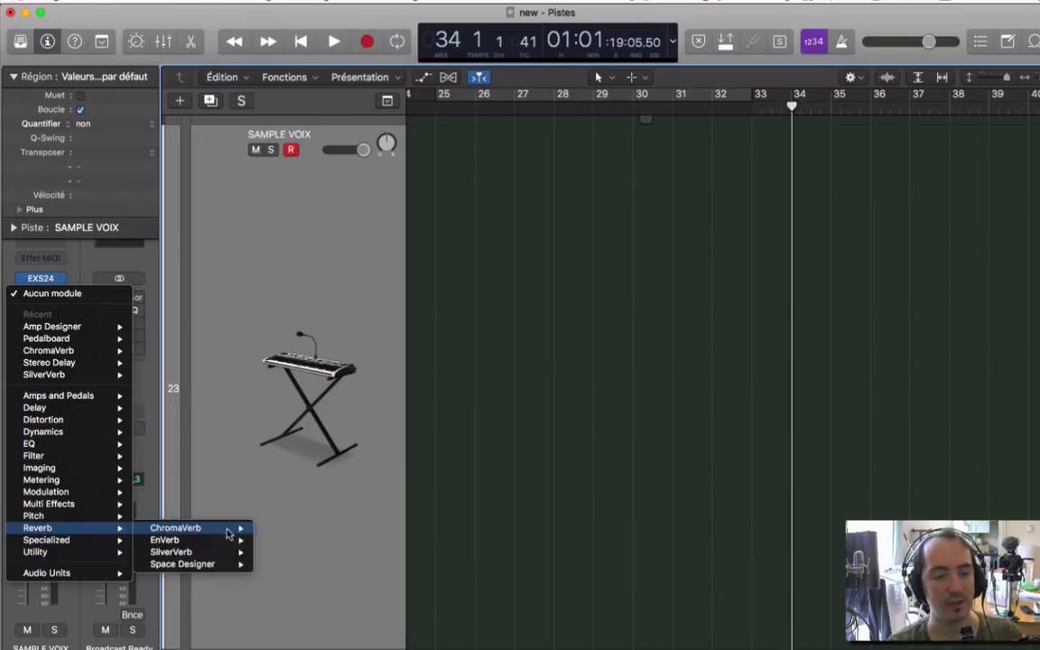
mouse_move(225, 529)
left_click(260, 529)
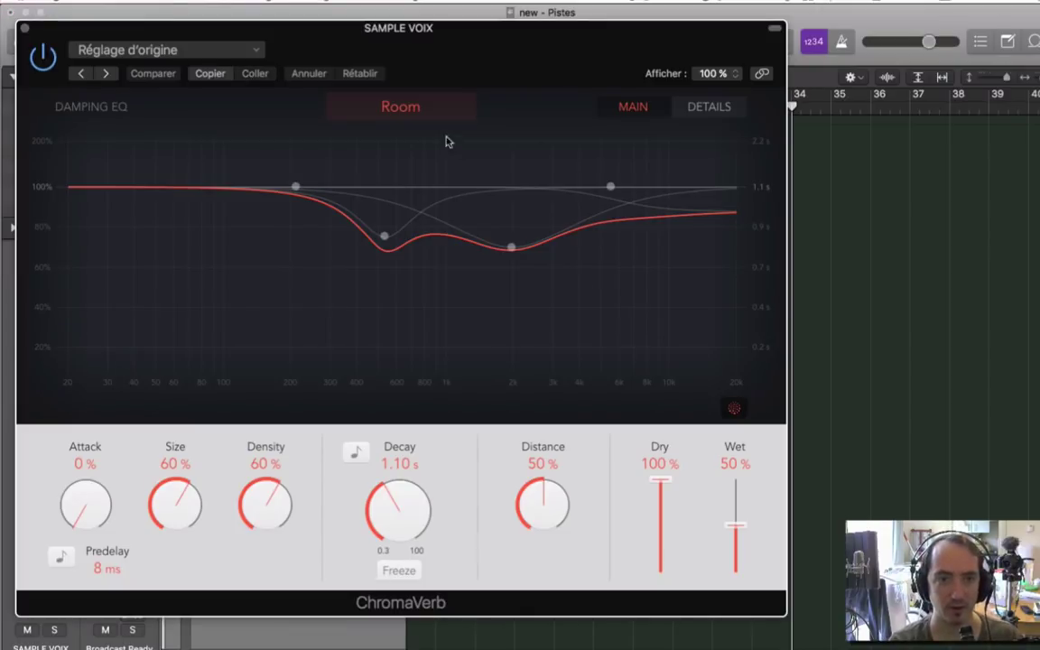
Set the ChromaVerb room type to Dense Room, with a predelay of 20 ms and a decay of 5.60 s
left_click(434, 105)
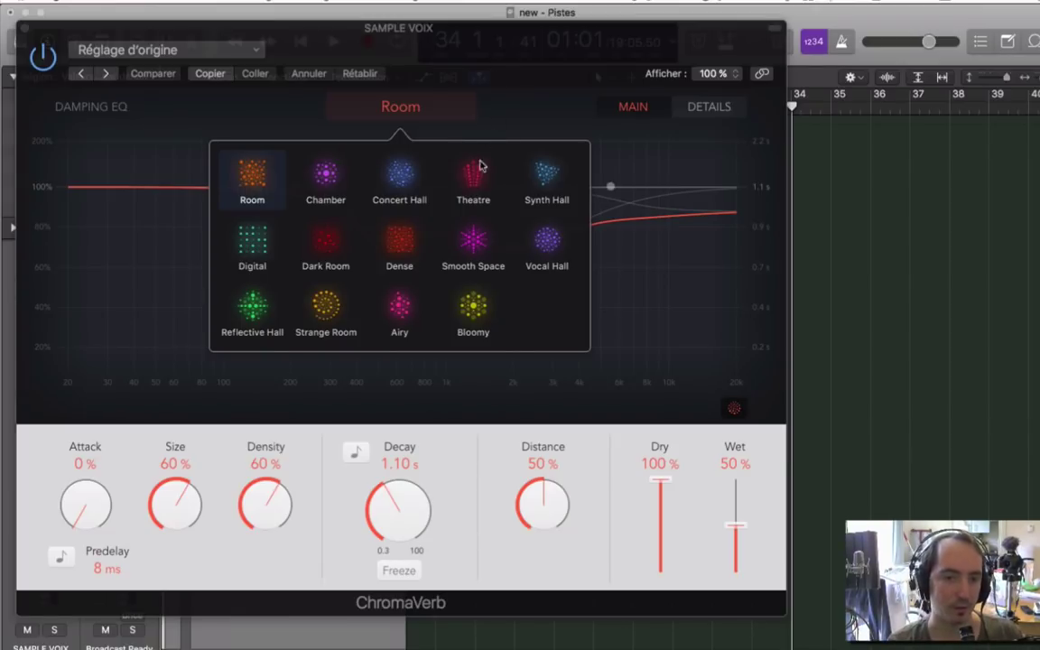
left_click(406, 222)
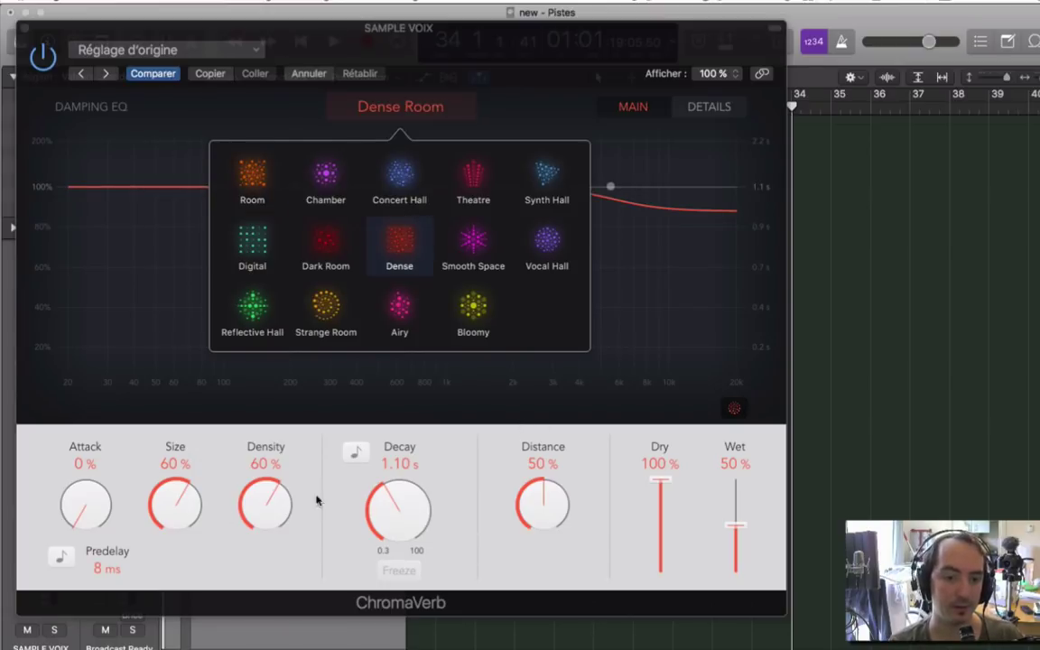
left_click_drag(387, 498, 362, 442)
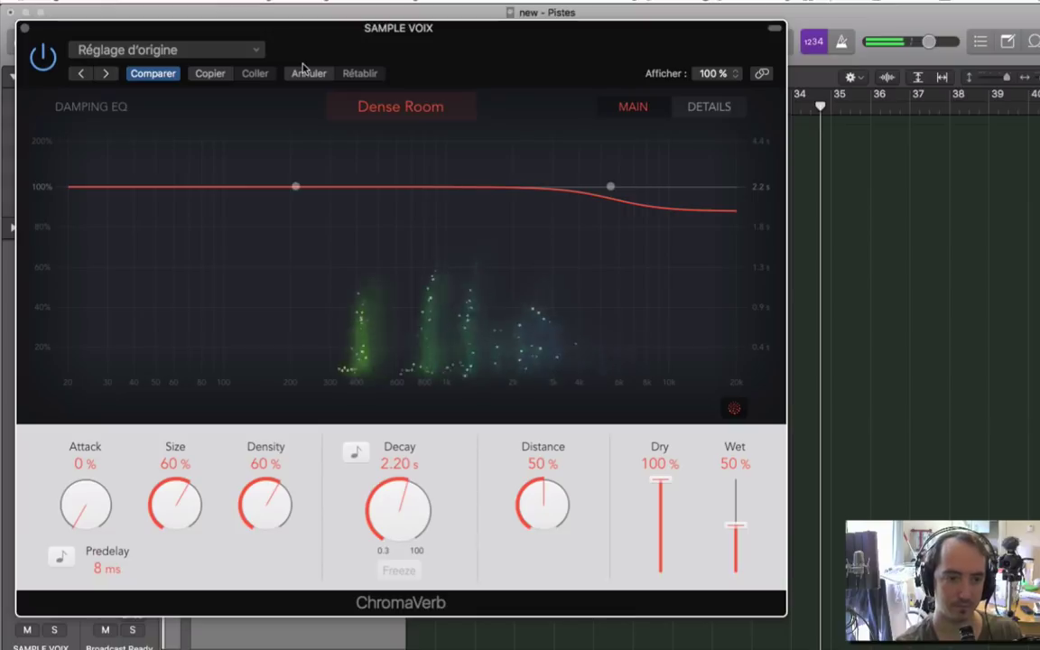
left_click_drag(101, 569, 89, 512)
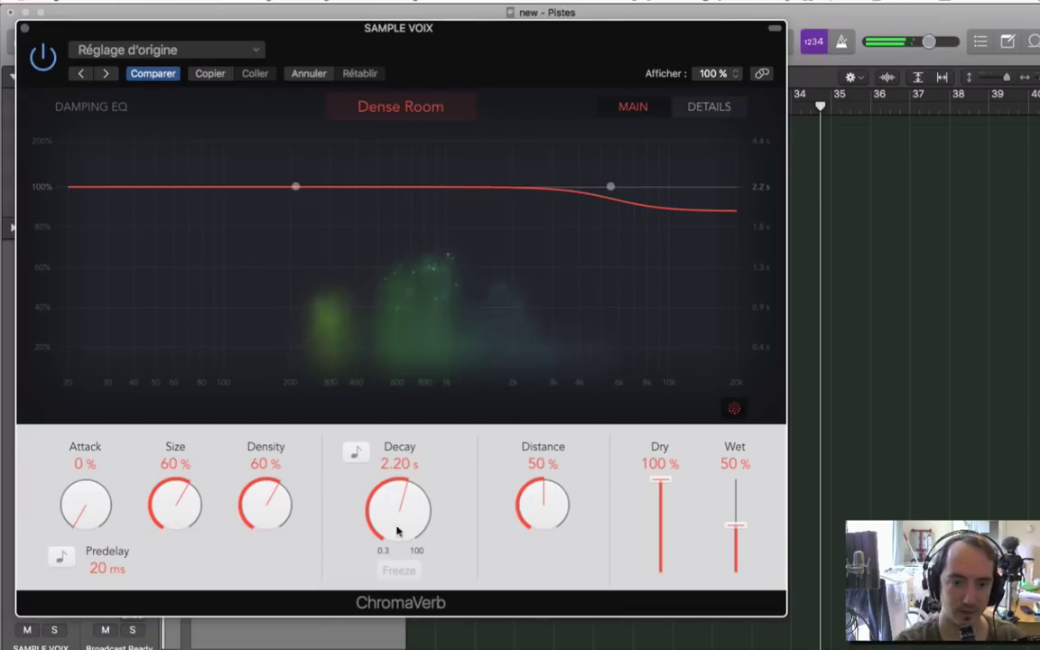
left_click_drag(396, 532, 420, 495)
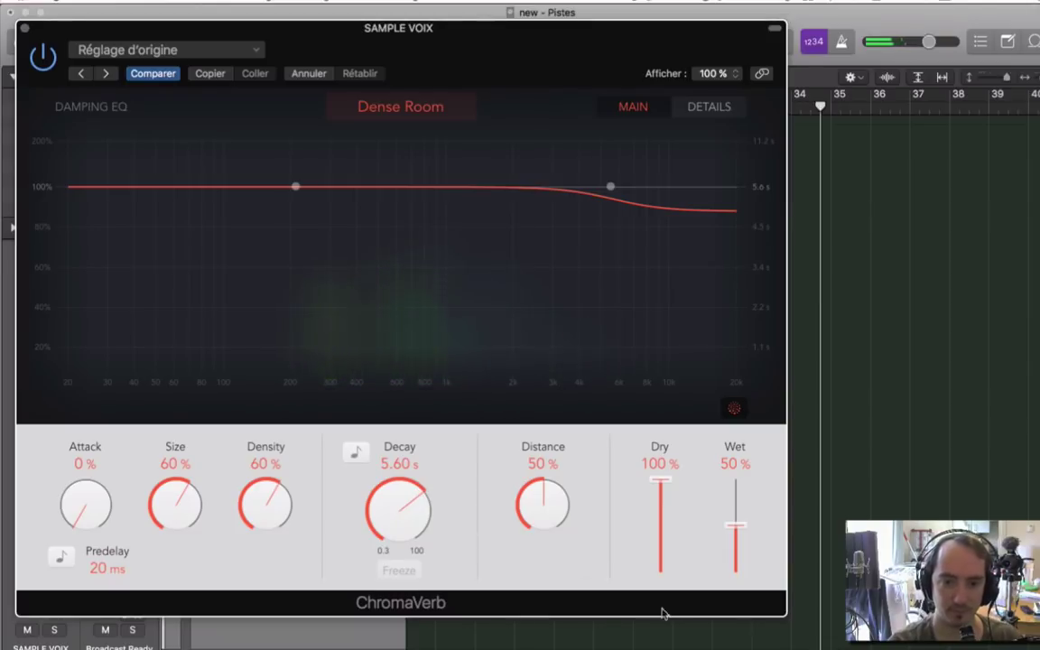
Set the reverb's wet level to 100 % and dry level to 84 %, and close the ChromaVerb window
left_click_drag(735, 525, 736, 452)
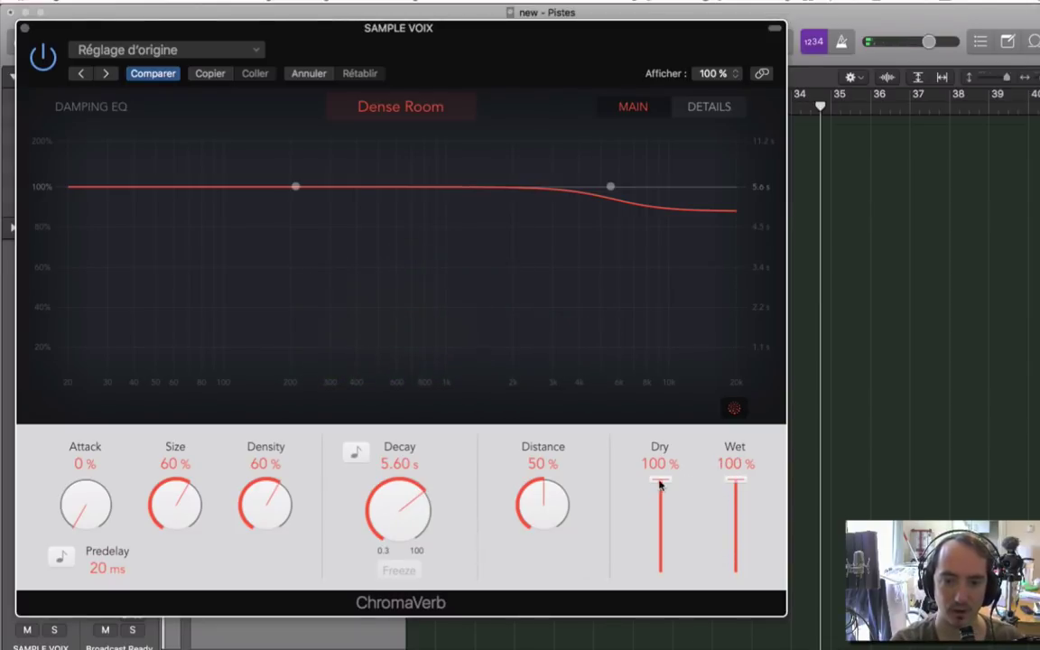
left_click_drag(660, 481, 659, 493)
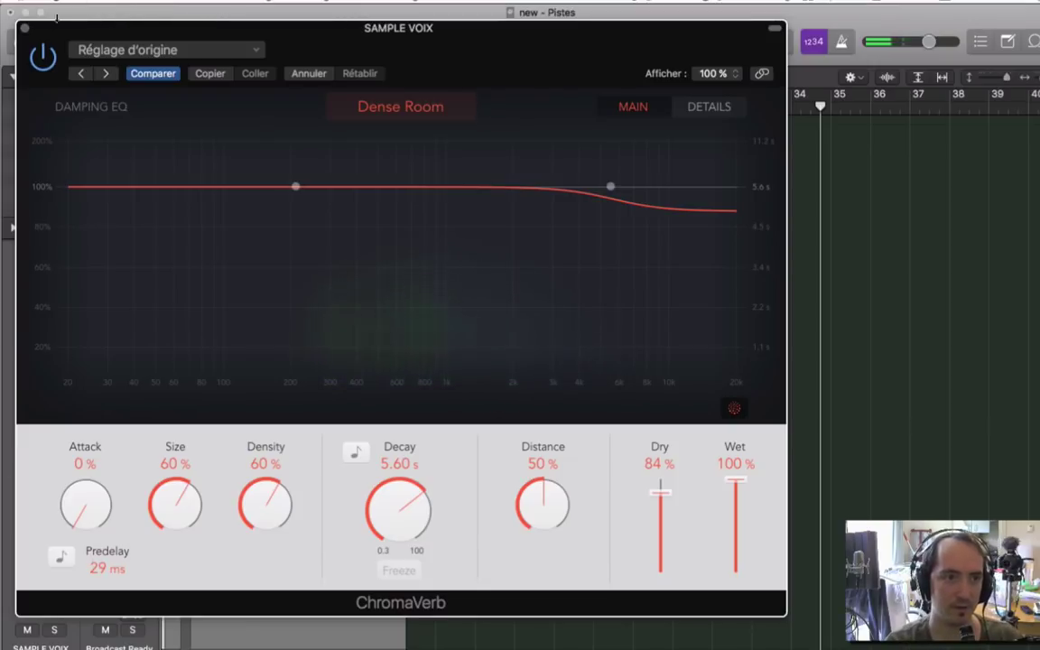
left_click(24, 30)
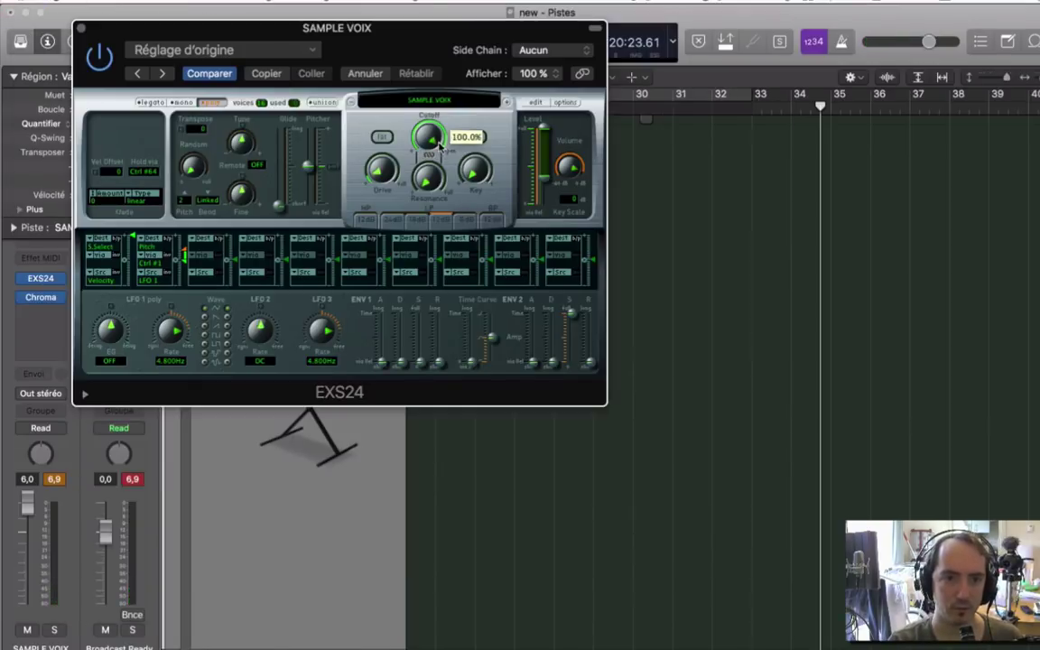
Enable the EXS24 filter, comparing the sampler's sound with the filter on and off
mouse_move(431, 178)
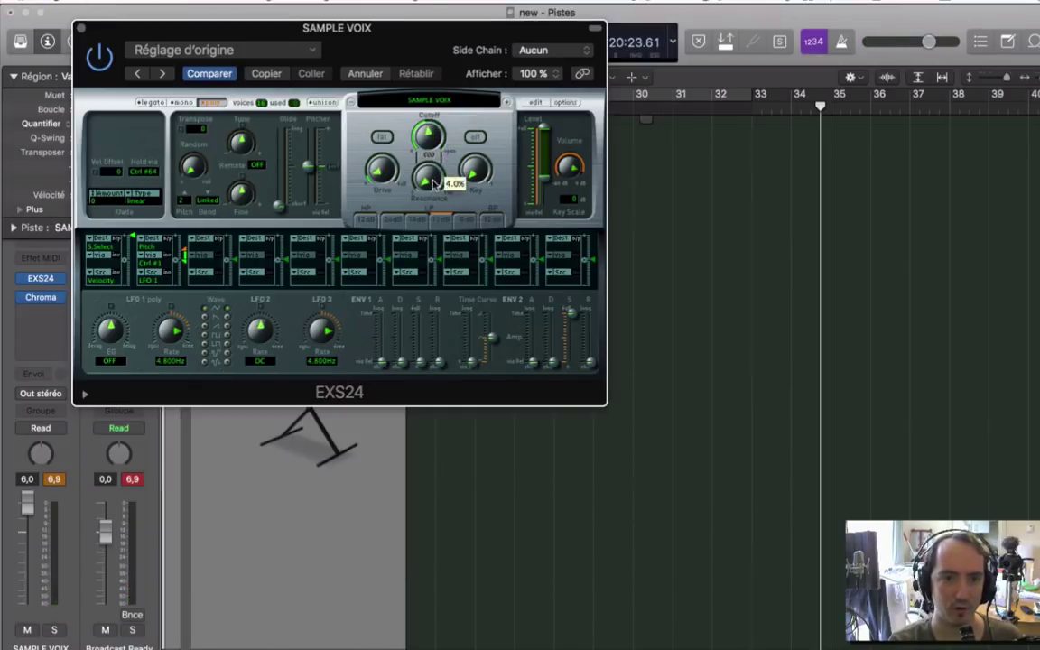
left_click(478, 136)
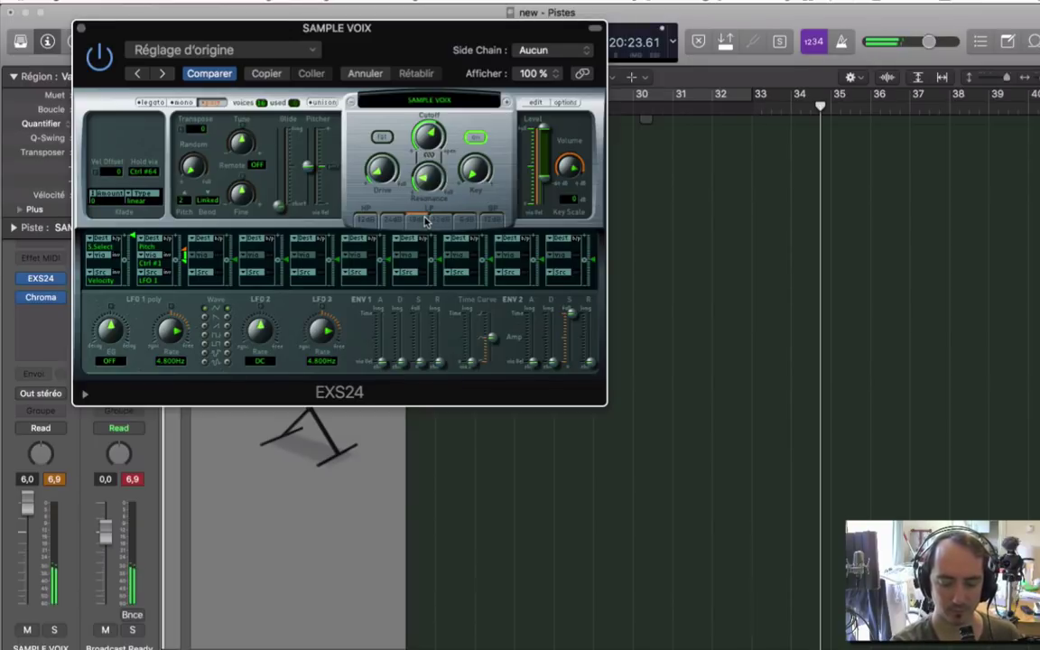
left_click(475, 137)
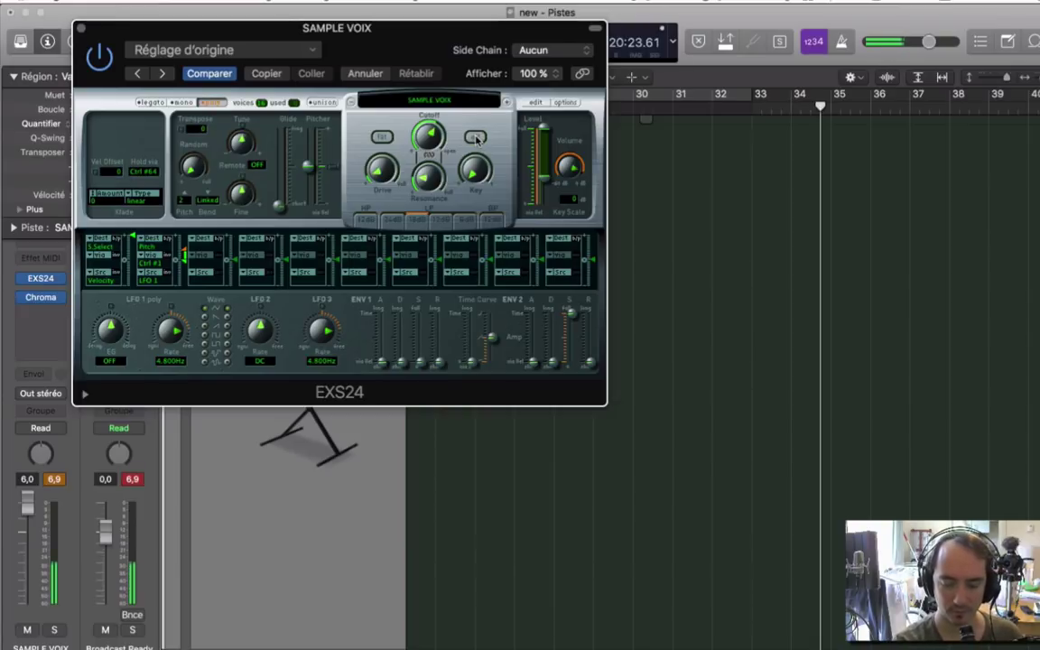
left_click(475, 137)
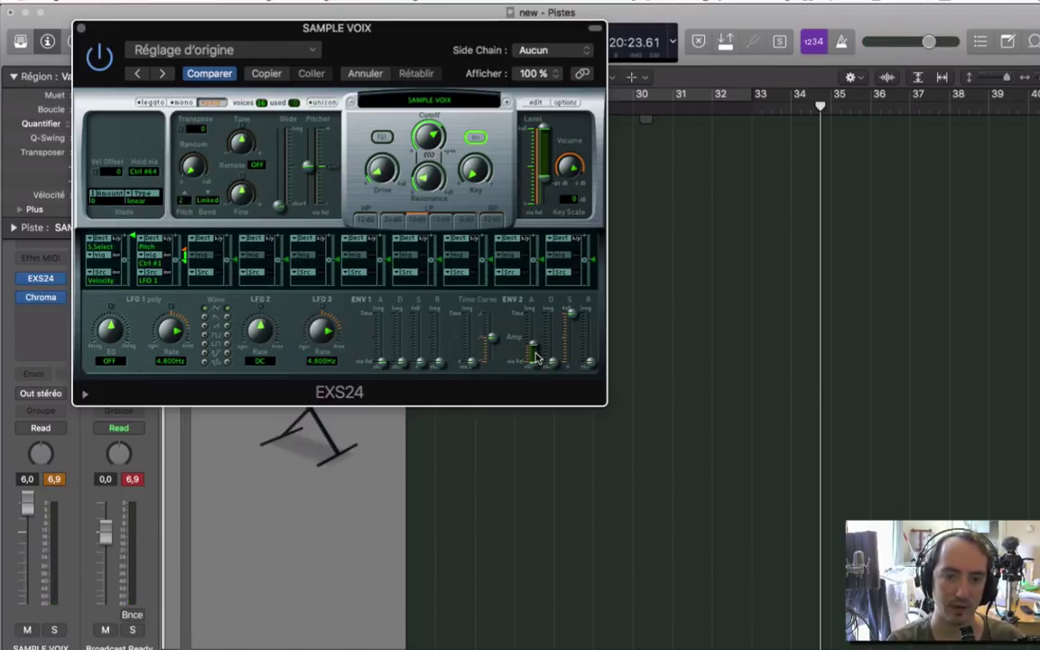
Lengthen the attack and release of the EXS24's ENV 2 amplitude envelope and enable the filter's fat mode
left_click_drag(535, 359, 538, 349)
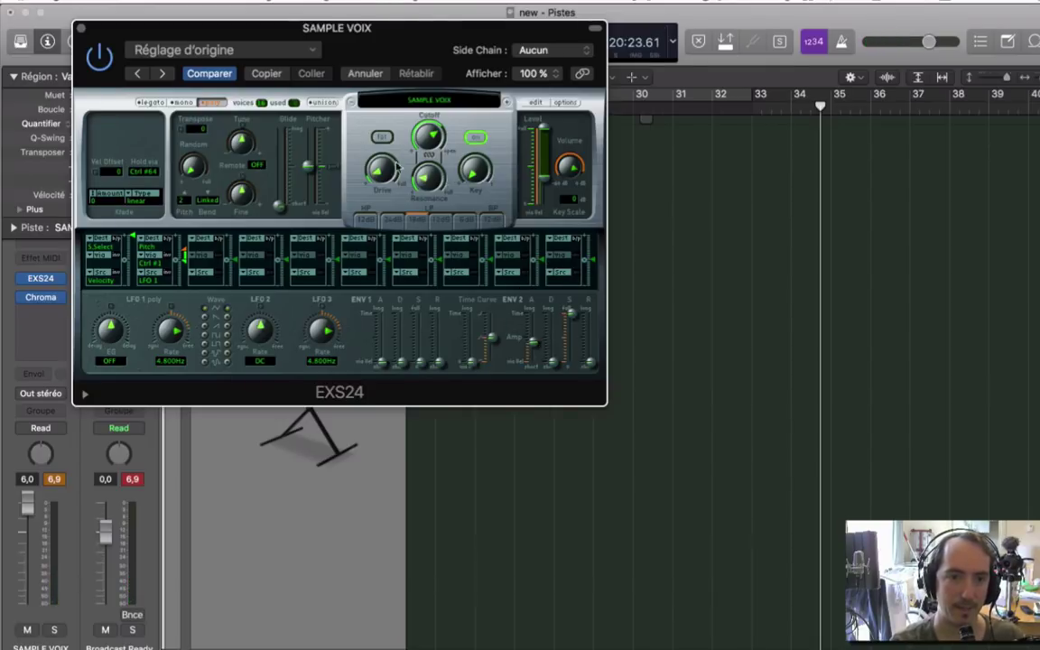
left_click(382, 137)
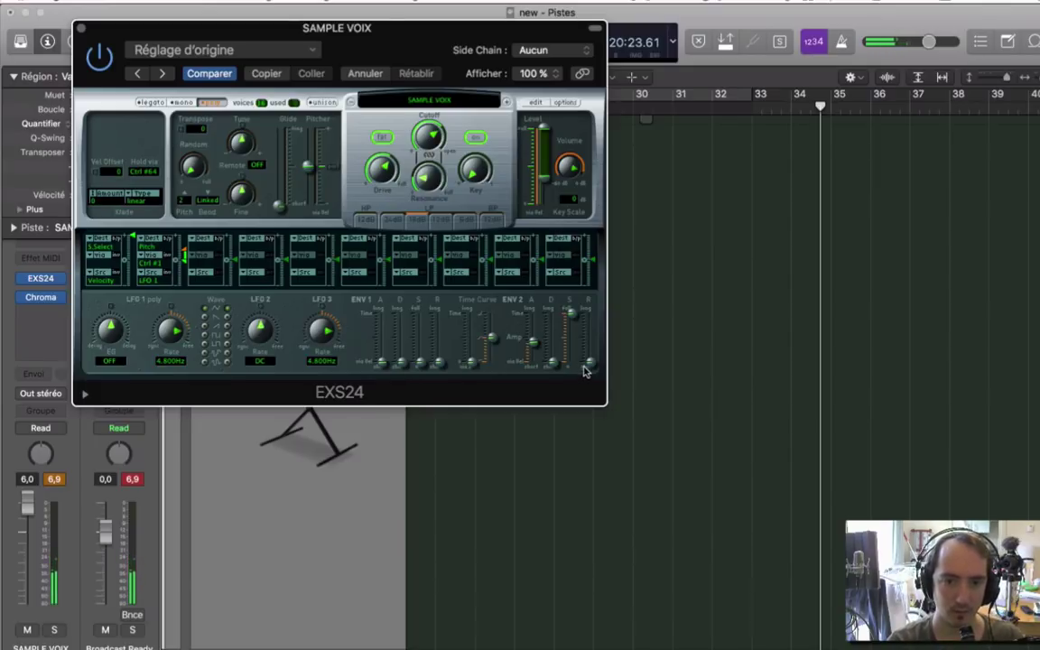
left_click_drag(583, 365, 592, 342)
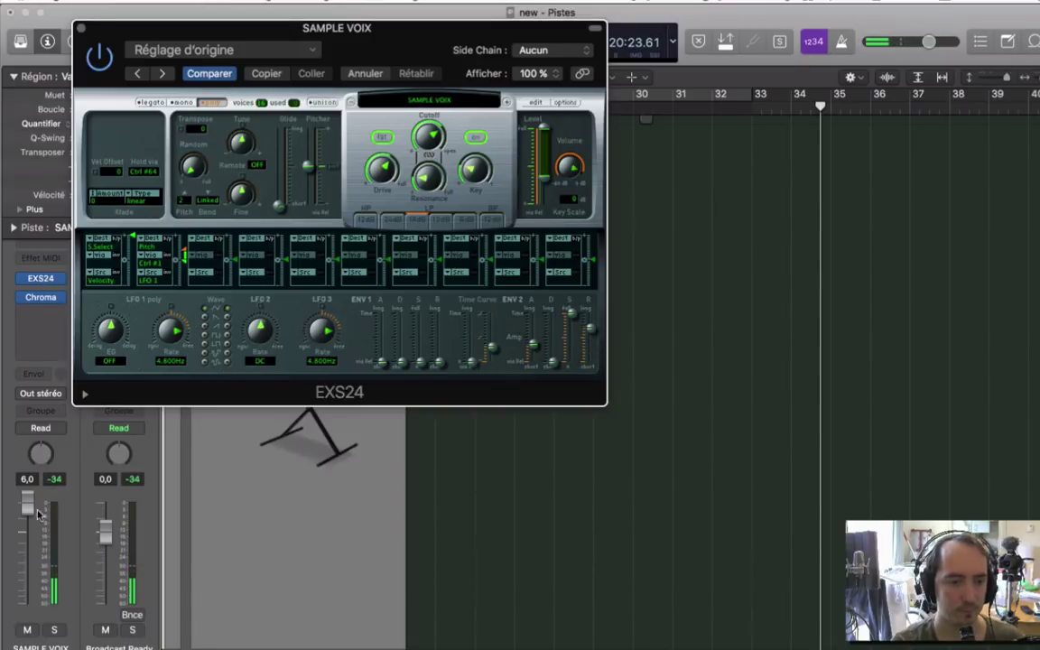
Lower the SAMPLE VOIX channel volume to 4.4 dB and insert a stereo Amp Designer ahead of the ChromaVerb
left_click_drag(28, 505, 28, 515)
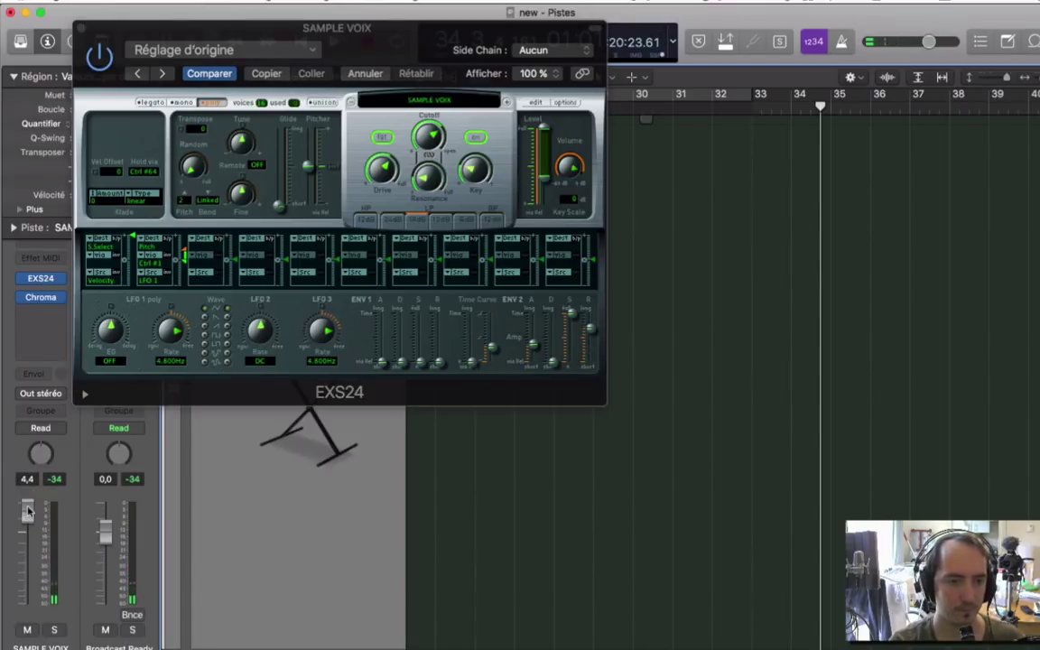
left_click(43, 298)
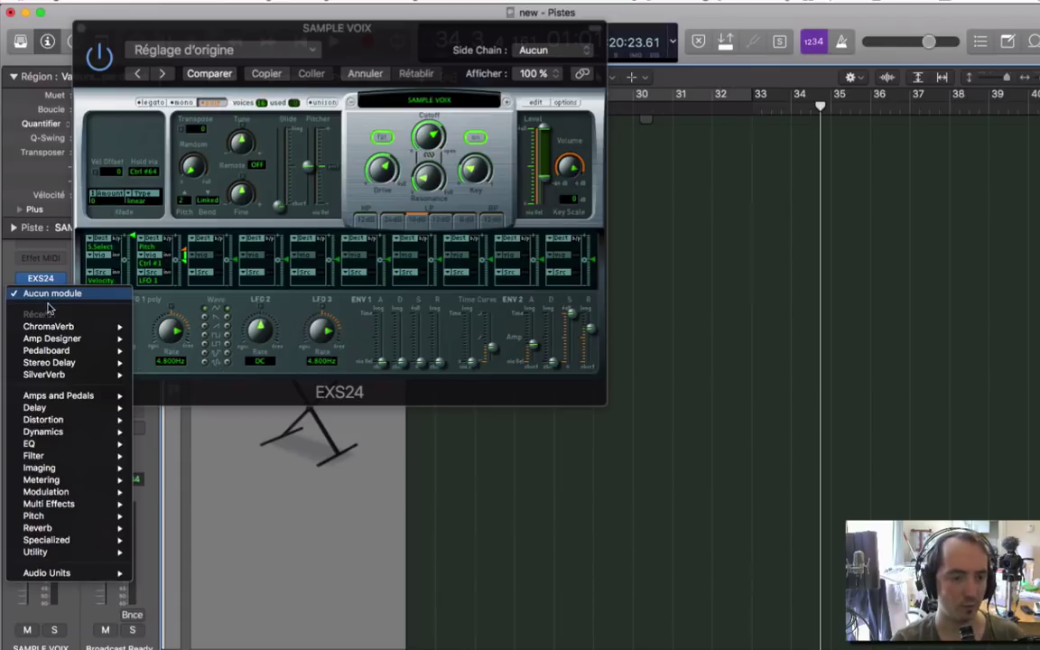
mouse_move(68, 343)
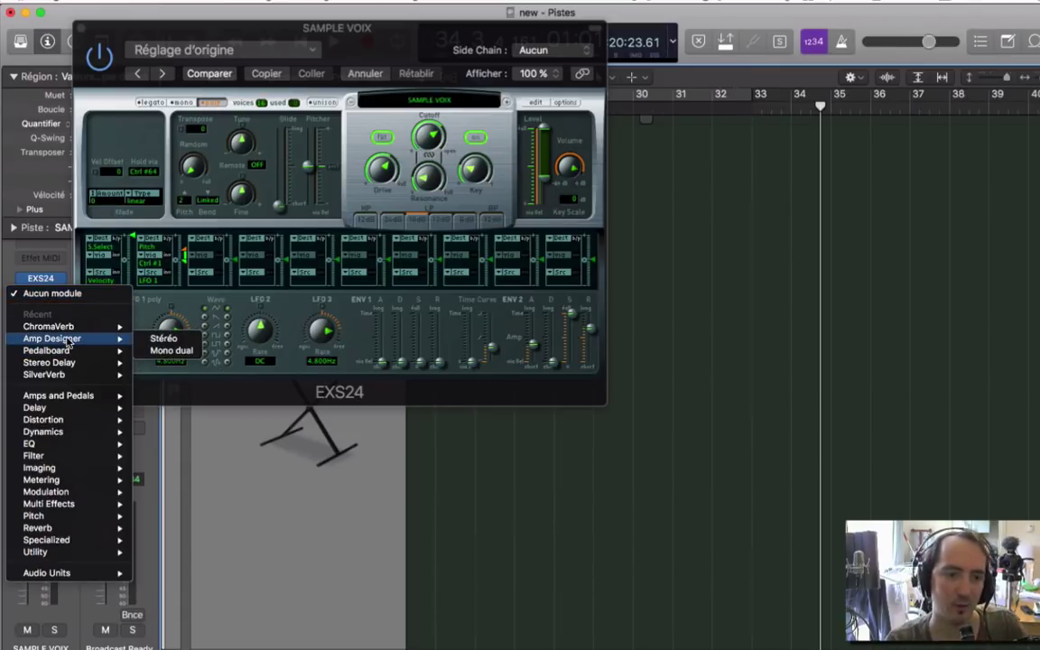
left_click(165, 339)
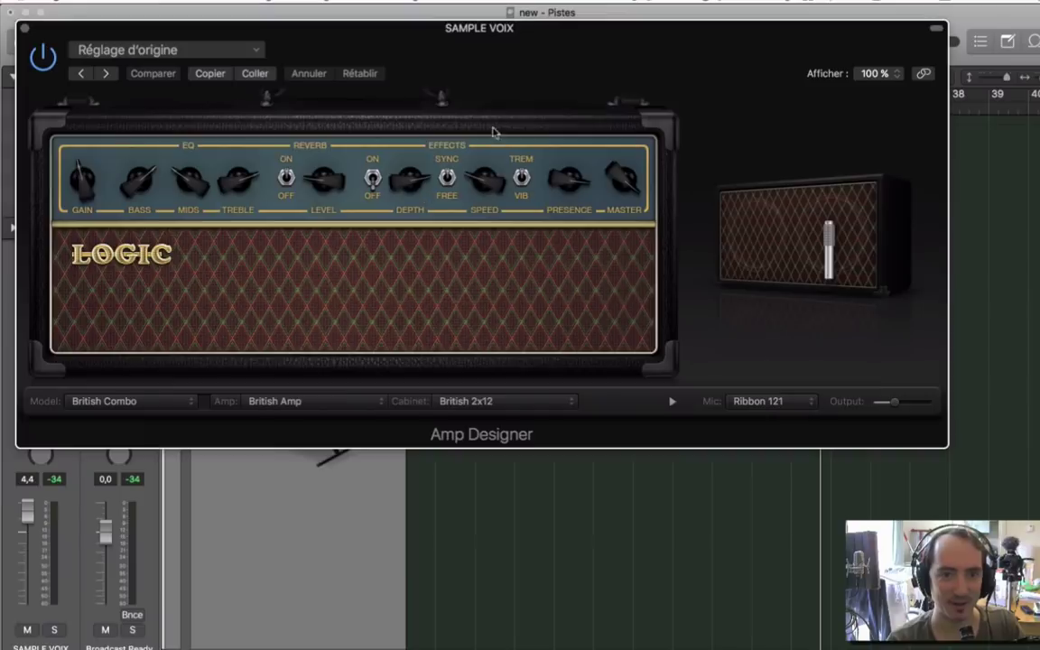
Set the Amp Designer's amp to Sunshine Head and its cabinet to Brownface 1x15, and close the plug-in window
left_click(311, 404)
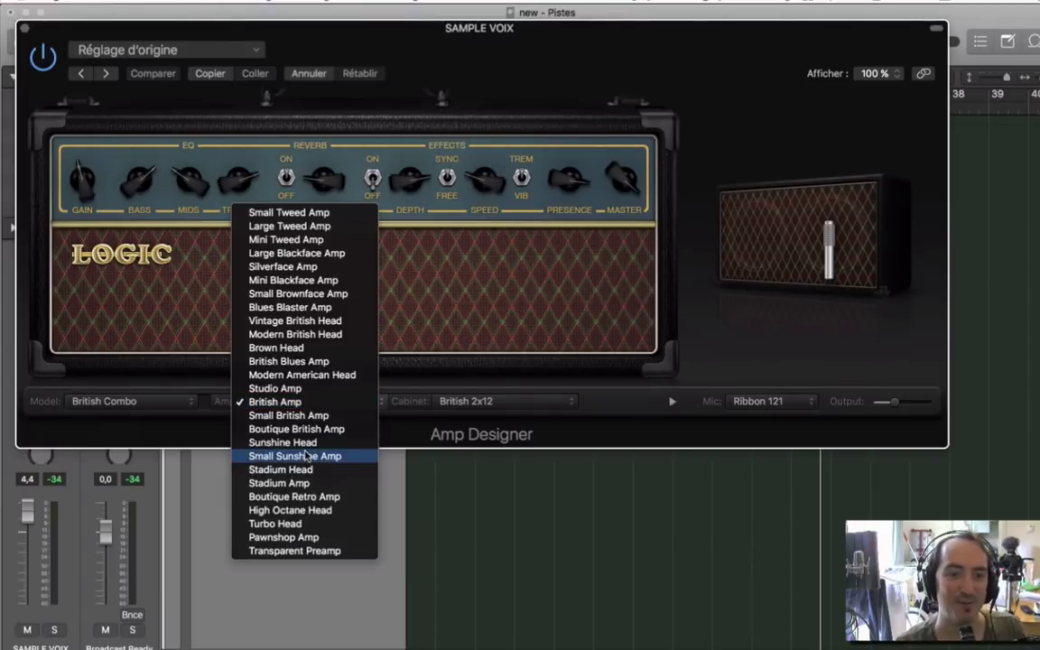
left_click(307, 444)
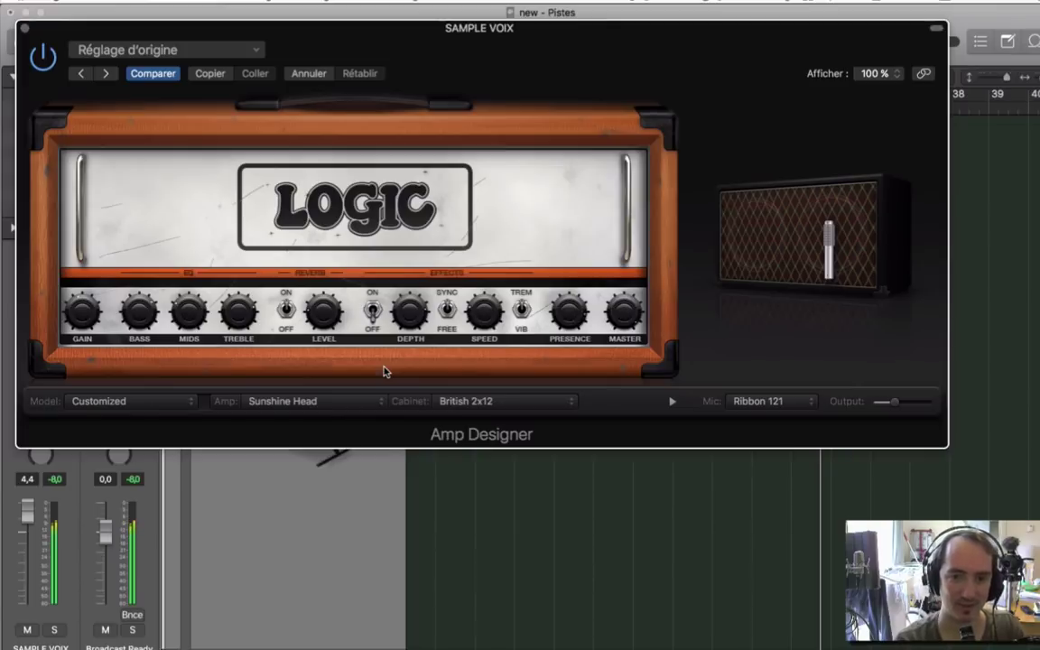
mouse_move(507, 311)
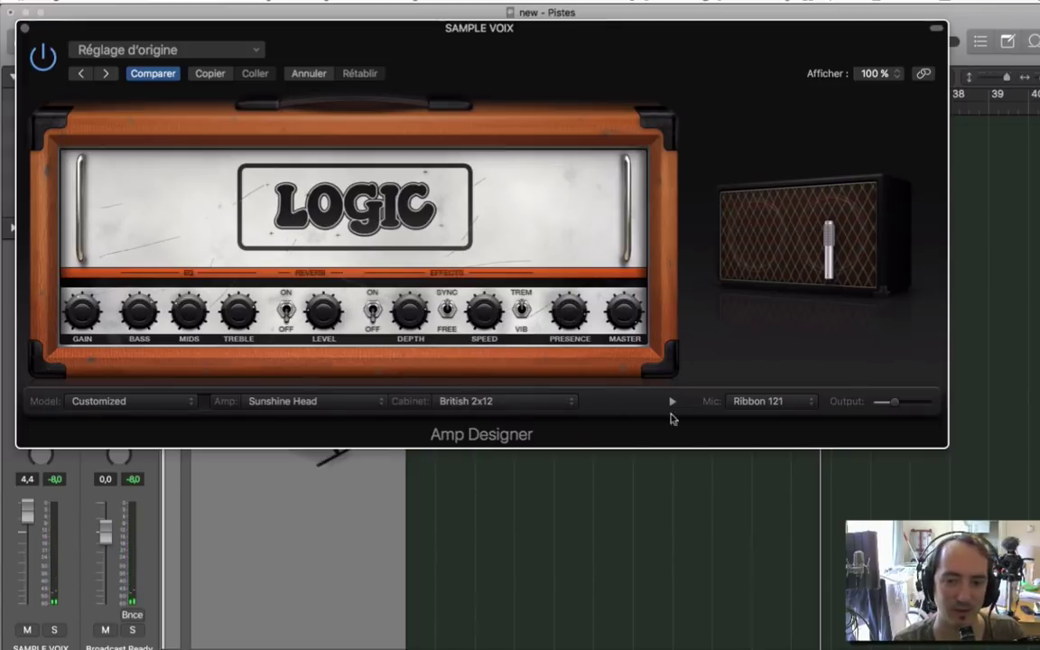
left_click(447, 401)
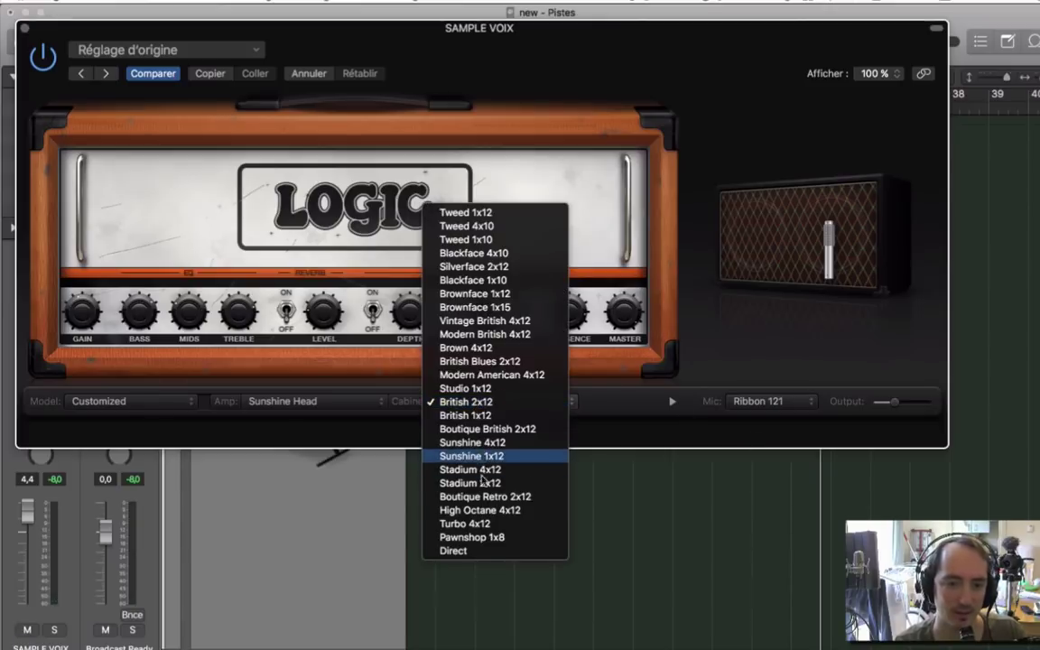
left_click(474, 307)
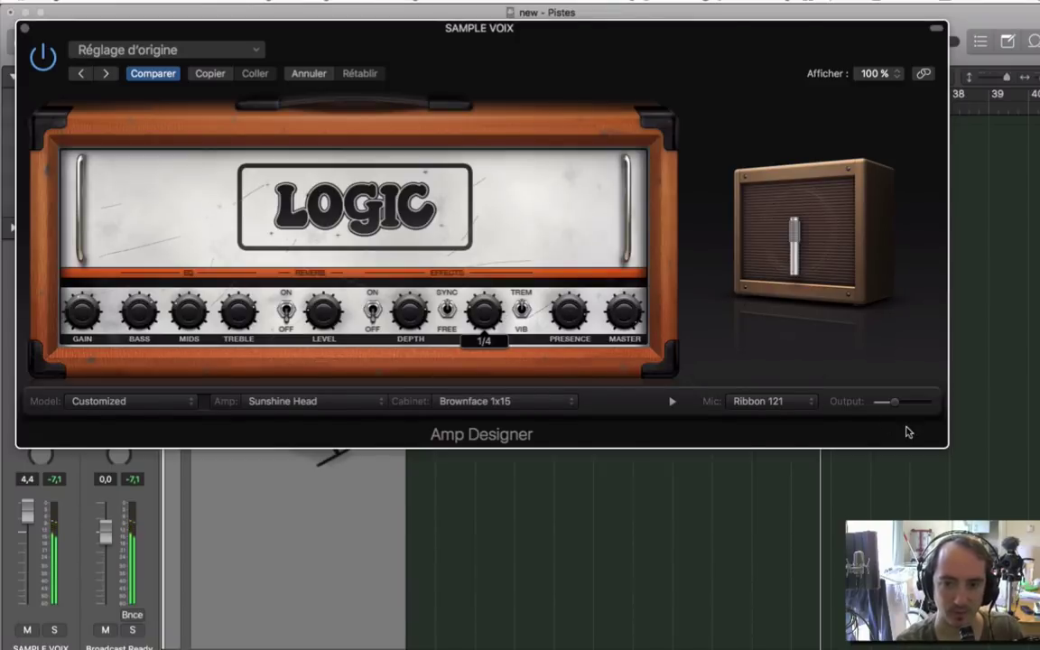
left_click(24, 28)
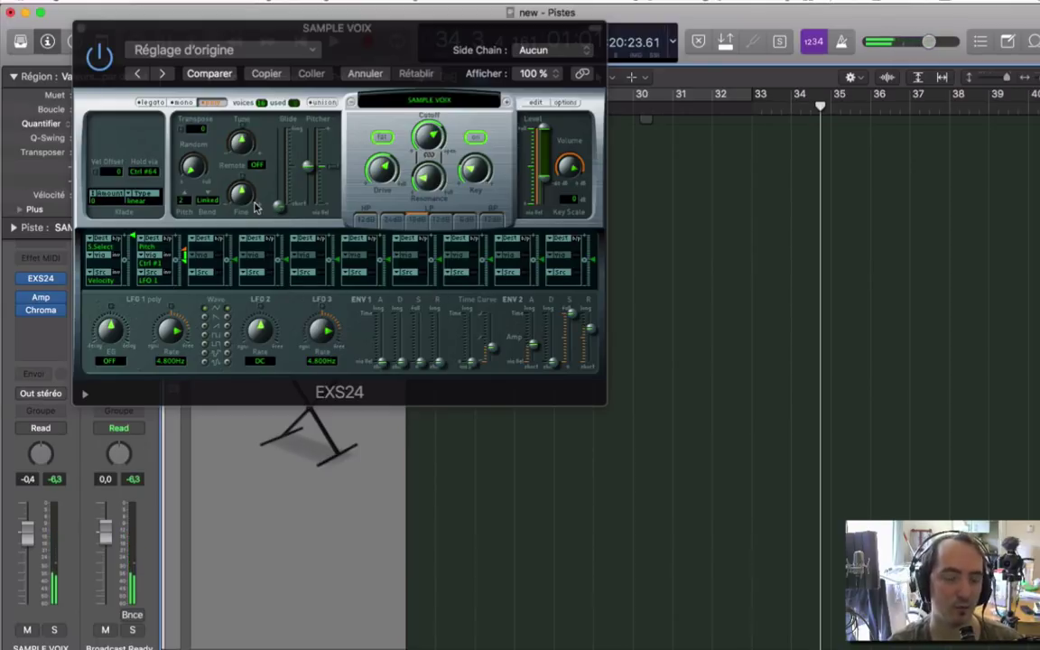
Try the EXS24's mono and legato voice modes against poly, and return the sampler to poly
left_click(220, 102)
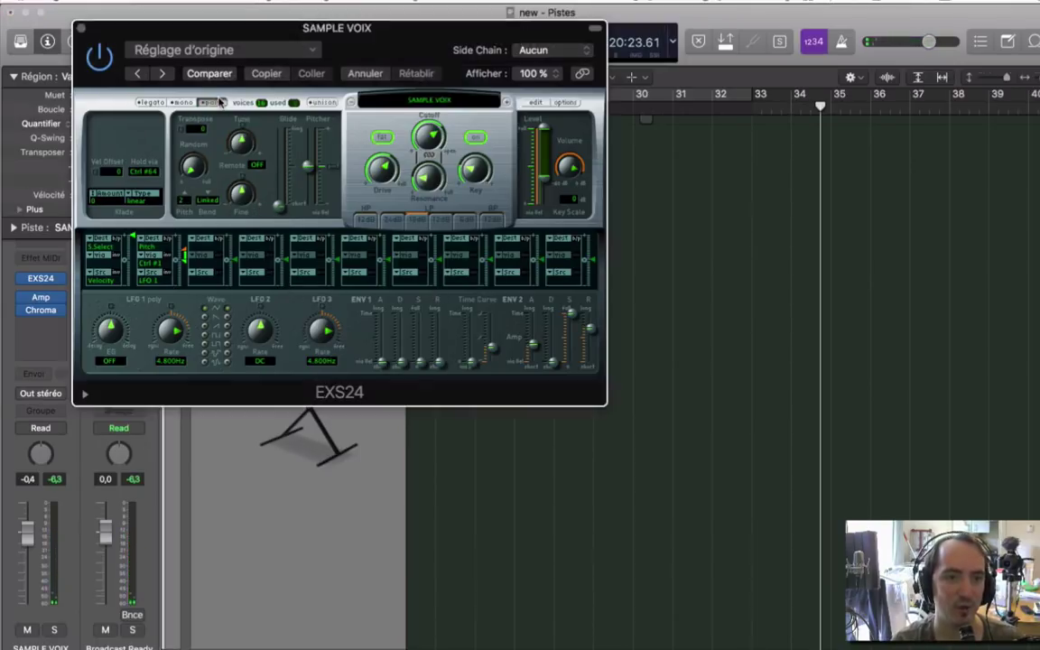
left_click(184, 103)
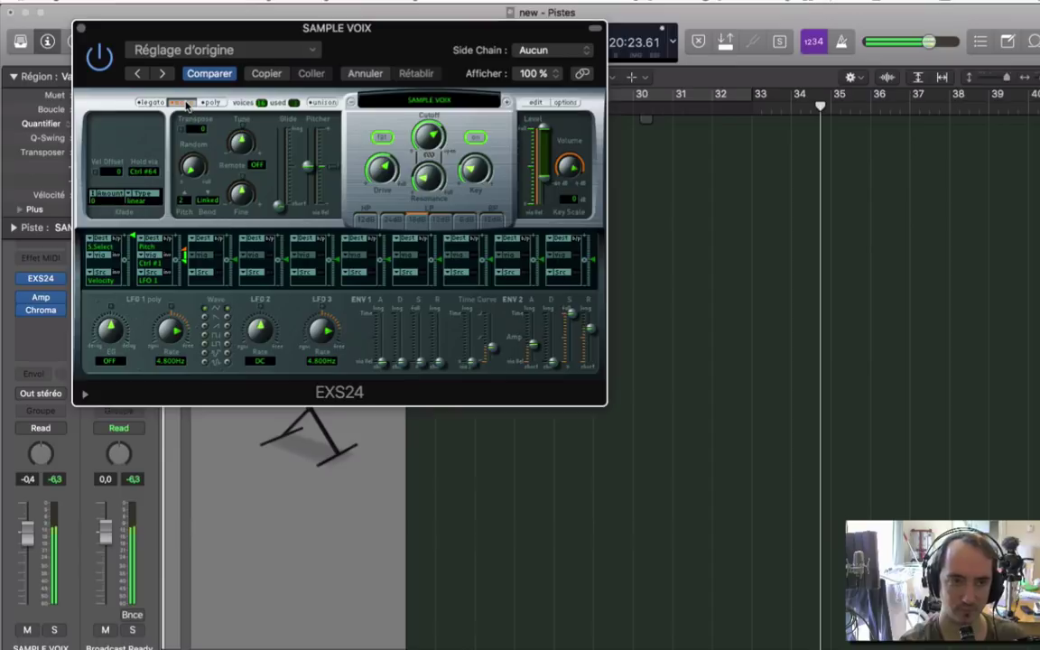
left_click(219, 105)
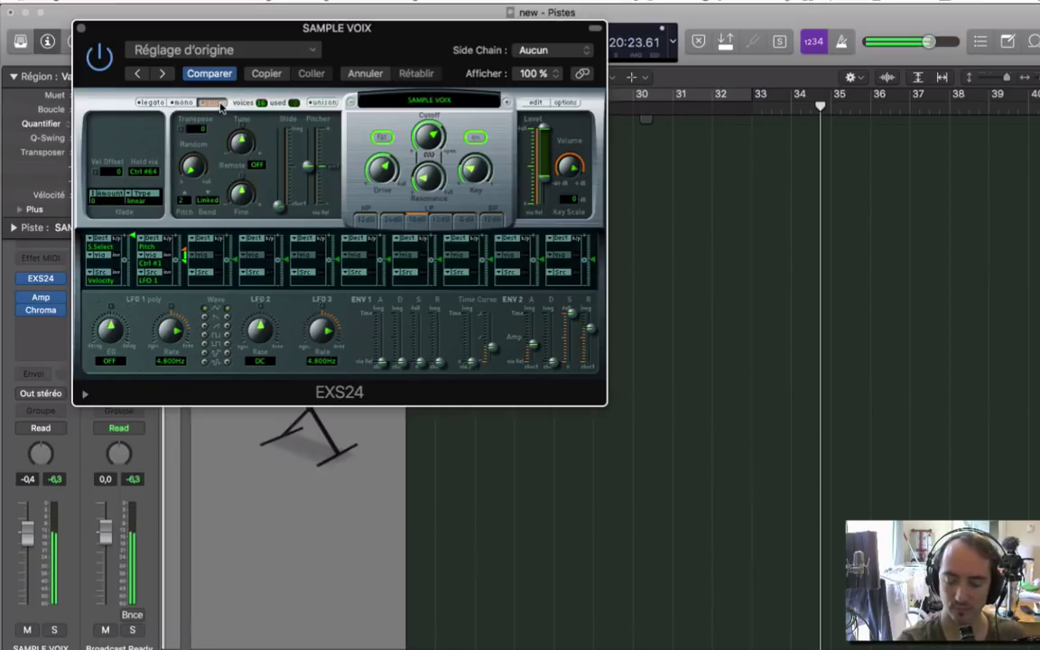
left_click(152, 103)
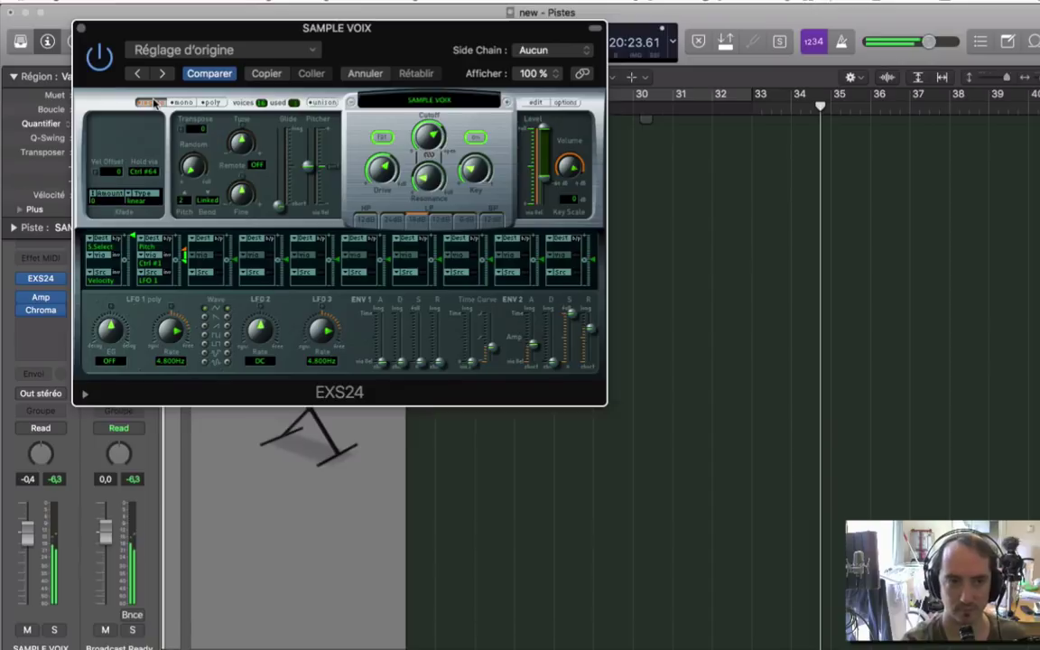
left_click(209, 103)
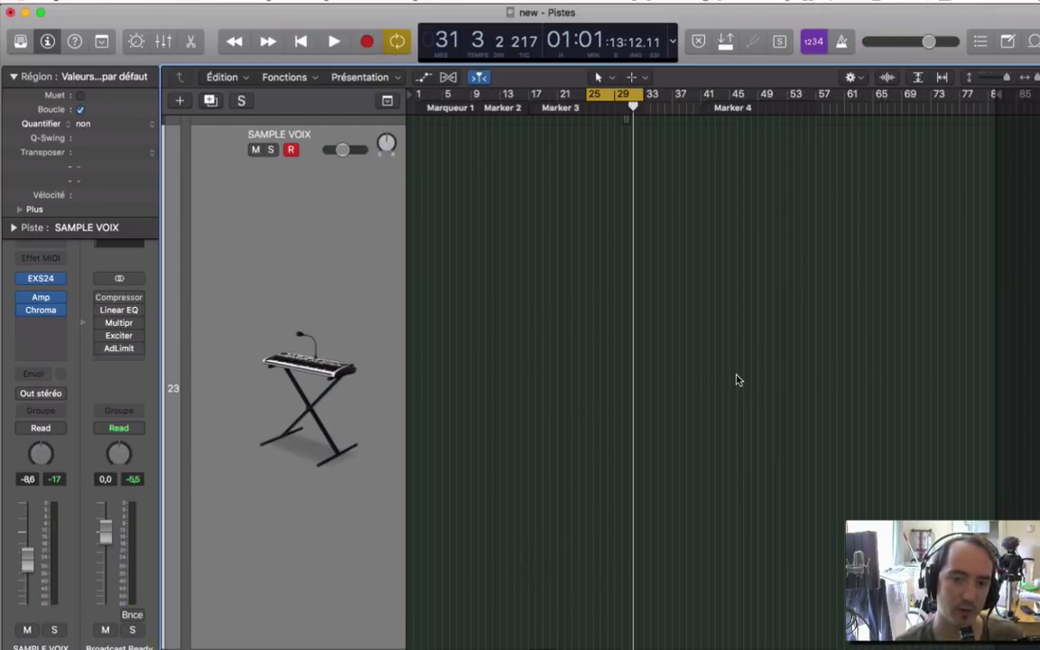
Shorten the EXS24's ENV 2 attack, extend the SAMPLE VOIX zone's upper note to C4, and close the instrument editor and sampler
left_click(42, 282)
left_click_drag(533, 347, 533, 360)
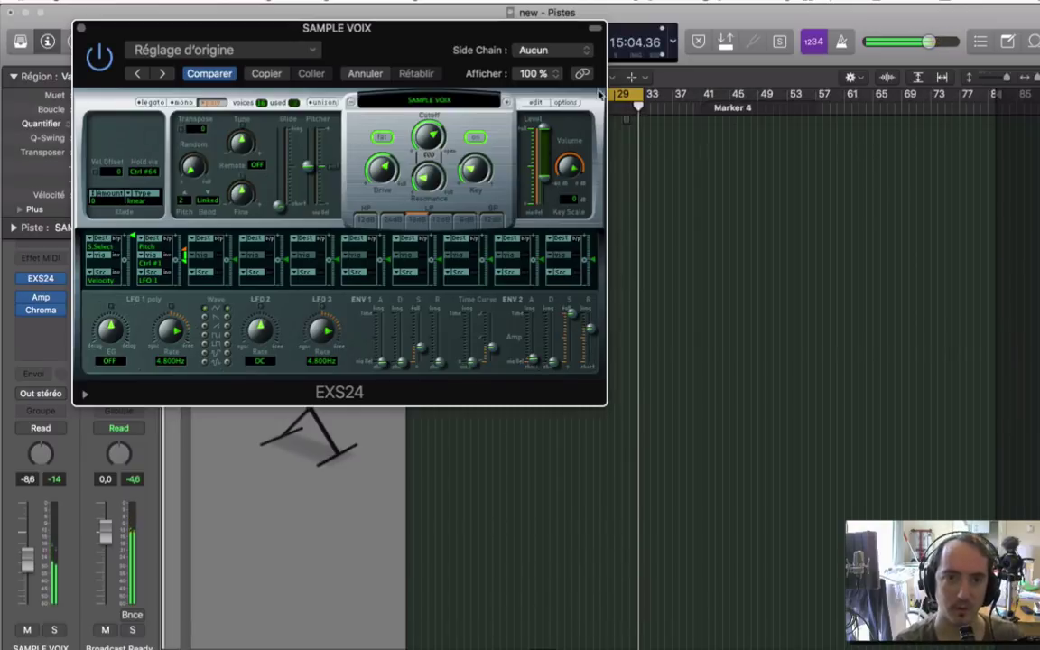
left_click(534, 105)
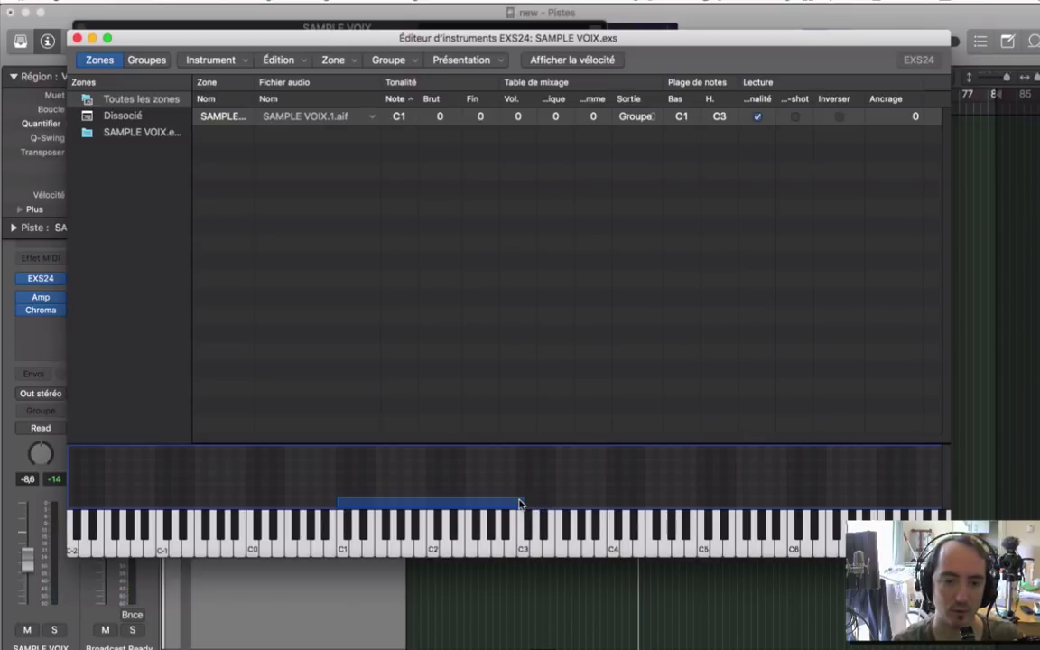
left_click_drag(521, 502, 539, 501)
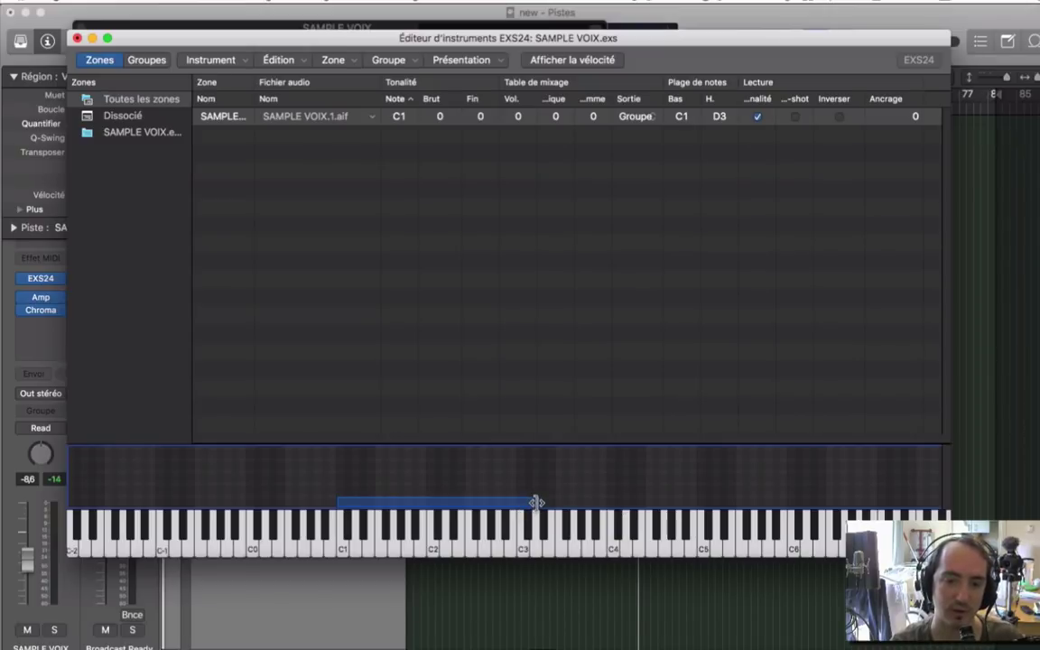
left_click_drag(536, 502, 609, 525)
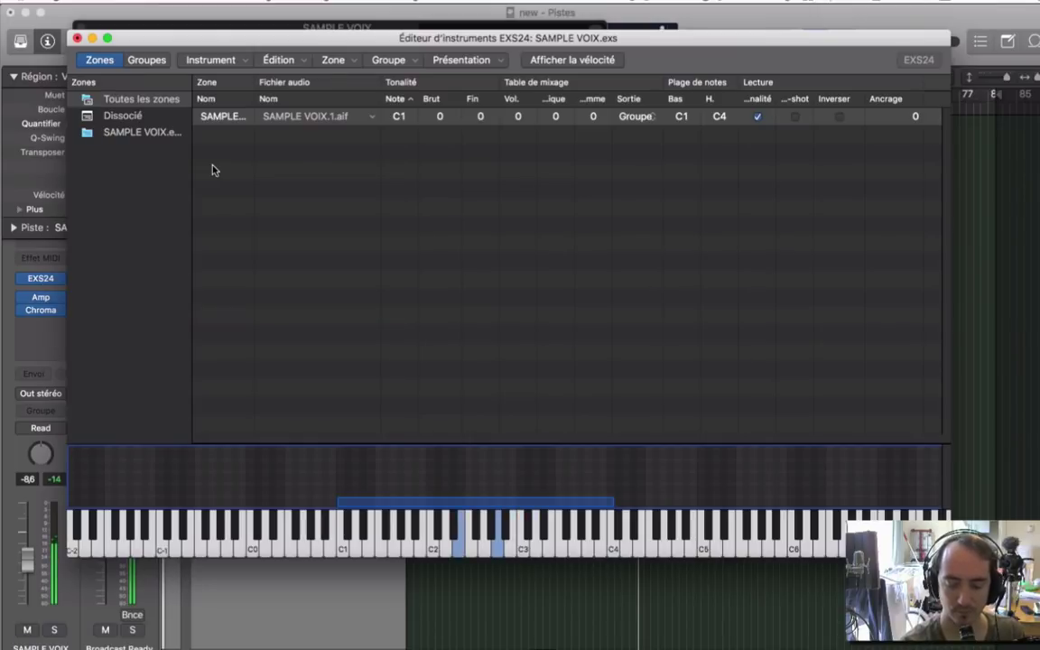
left_click(77, 38)
left_click(649, 121)
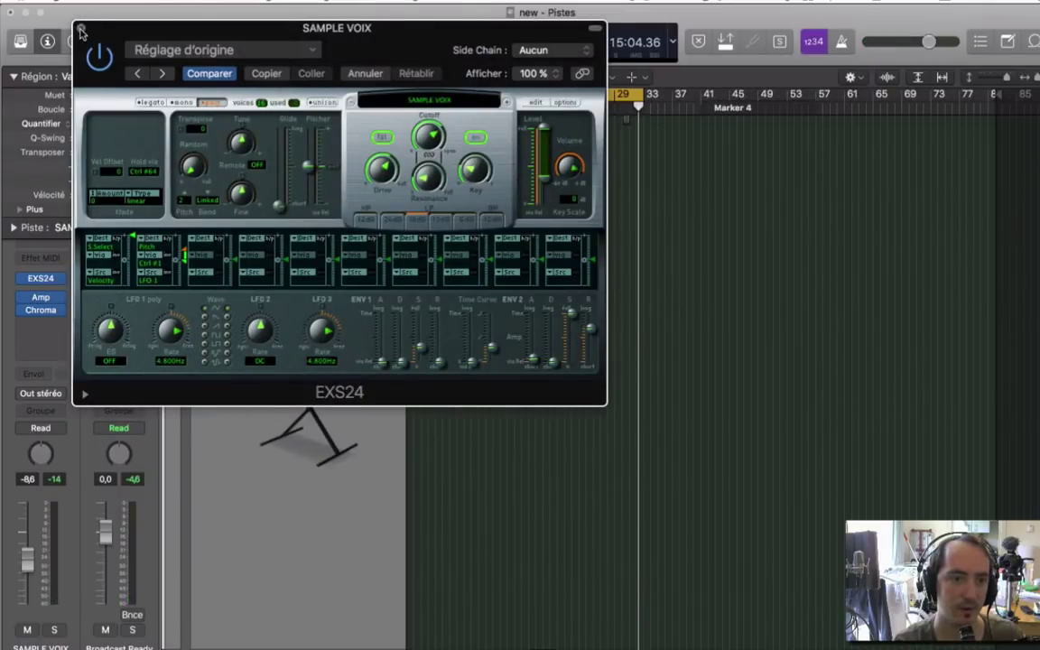
left_click(80, 30)
Set the ChromaVerb wet level to 86 %, shorten its decay, and close the reverb window
left_click(45, 309)
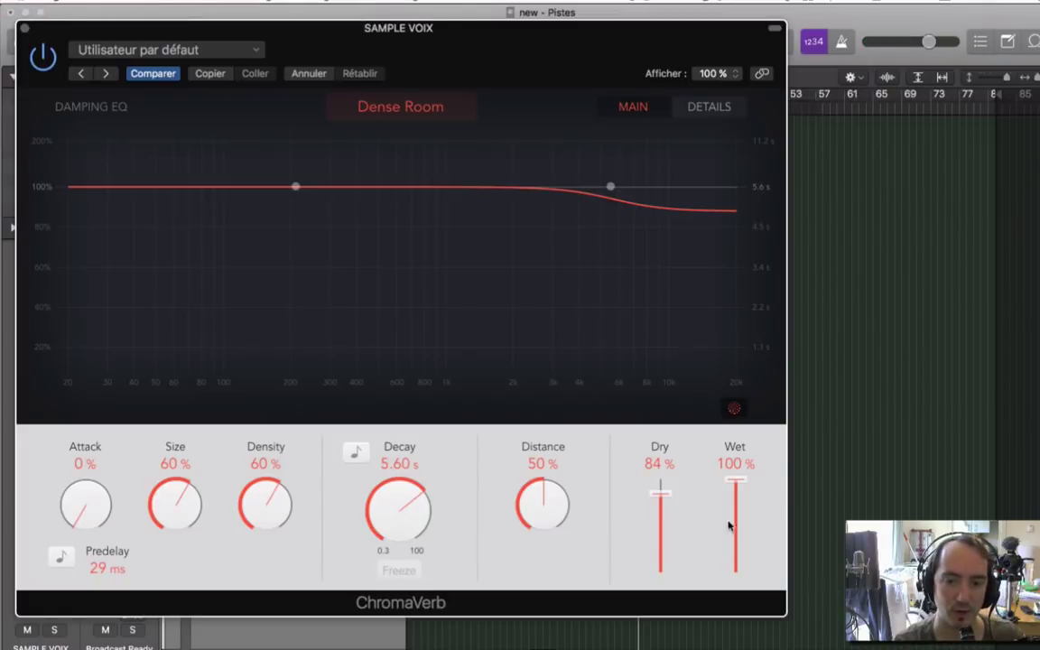
left_click_drag(728, 483, 725, 495)
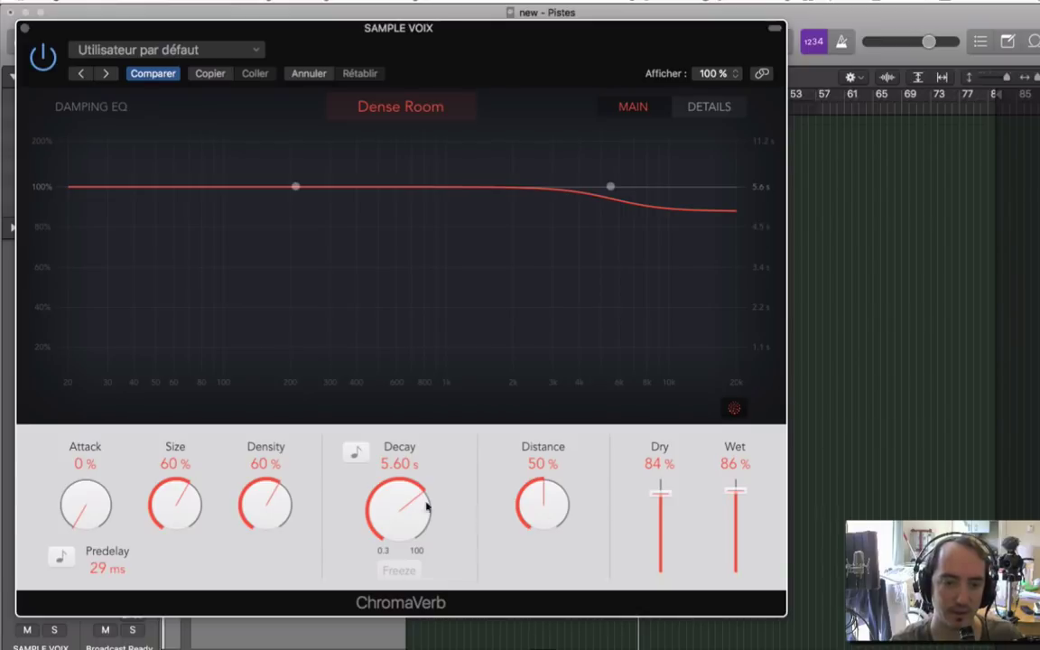
left_click_drag(426, 508, 415, 515)
left_click(26, 30)
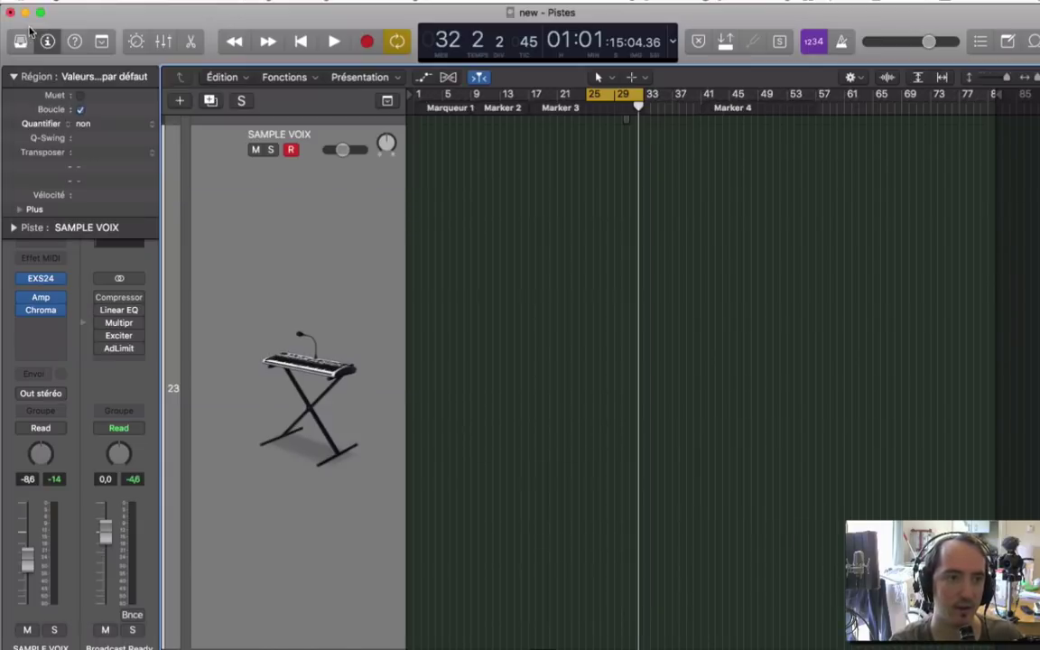
Rehearse over the cycled section from bar 25, and record a MIDI performance of it on the SAMPLE VOIX instrument track
key("space")
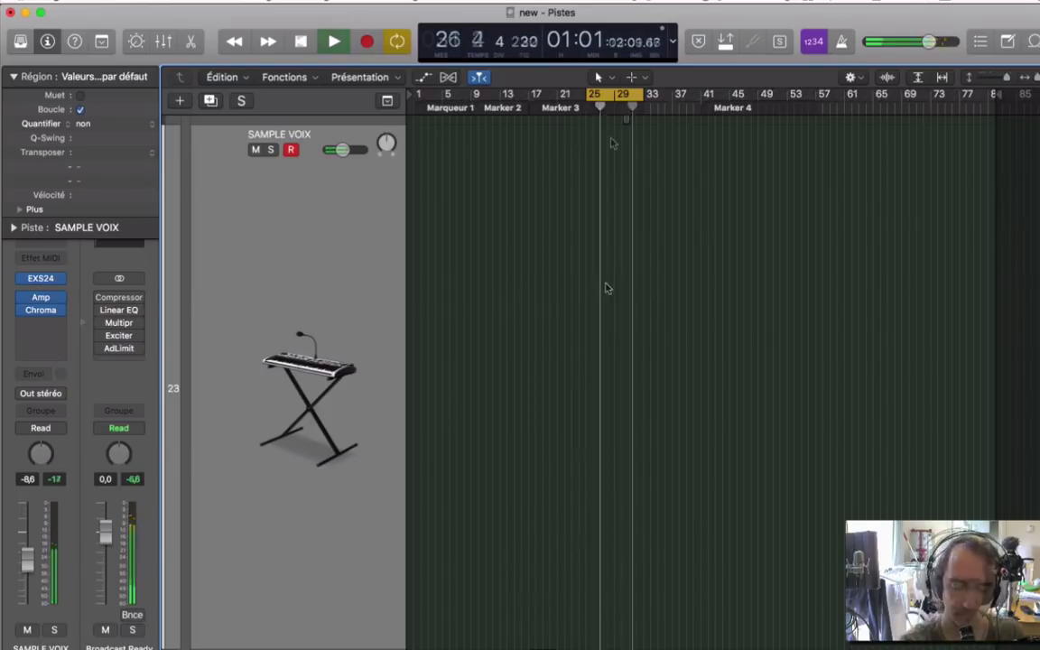
key("space")
key("space")
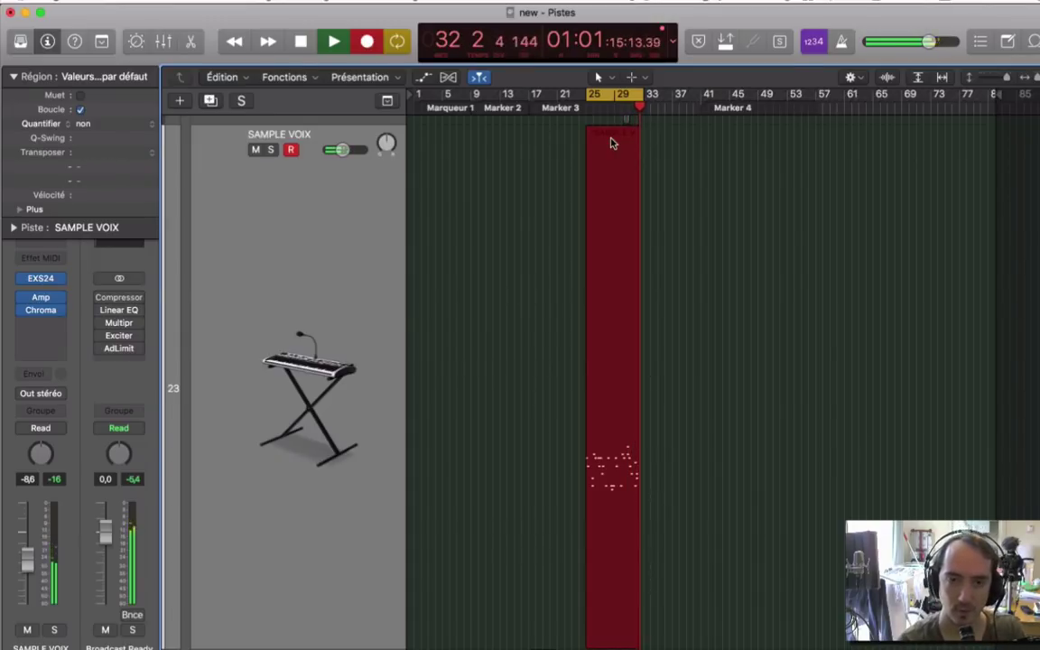
key("space")
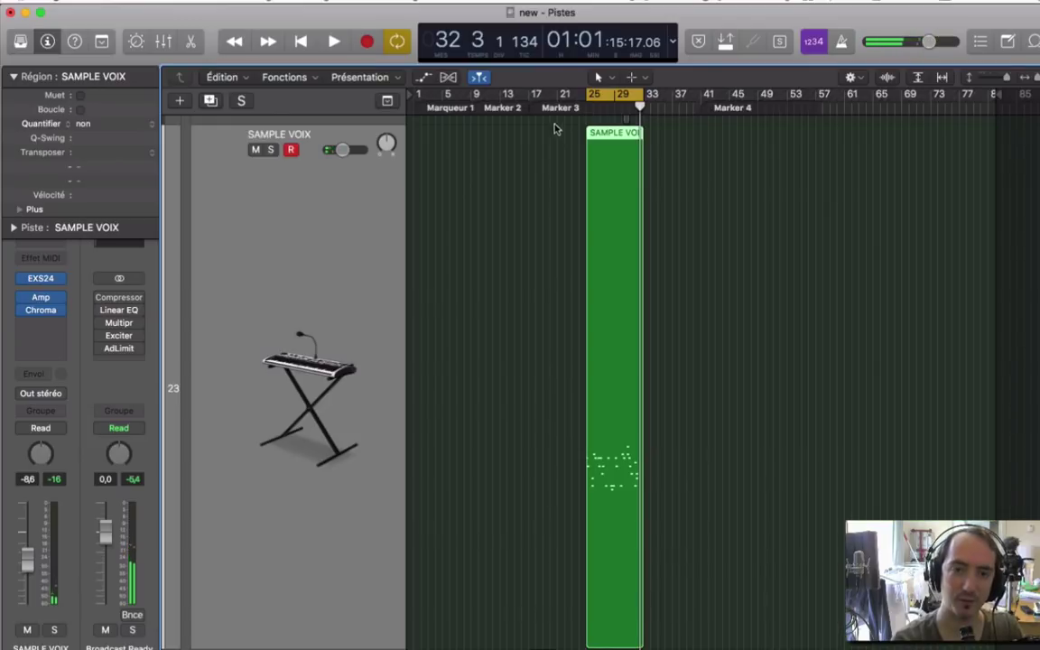
Show all tracks of the arrangement and play back the cycled section with the recorded SAMPLE VOIX region
left_click(552, 126)
key("z")
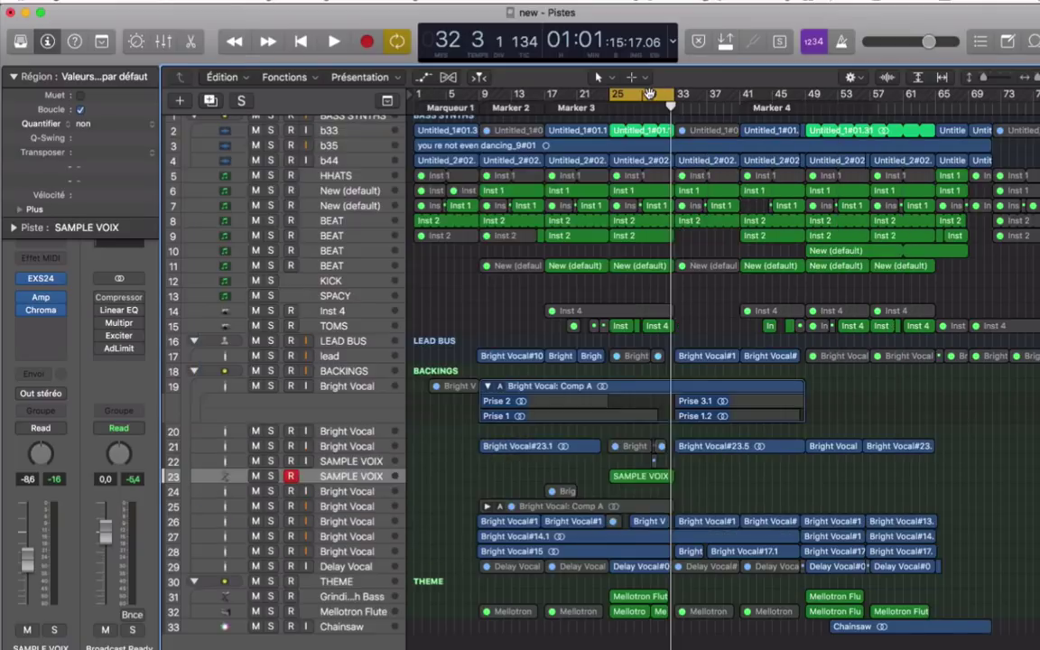
key("space")
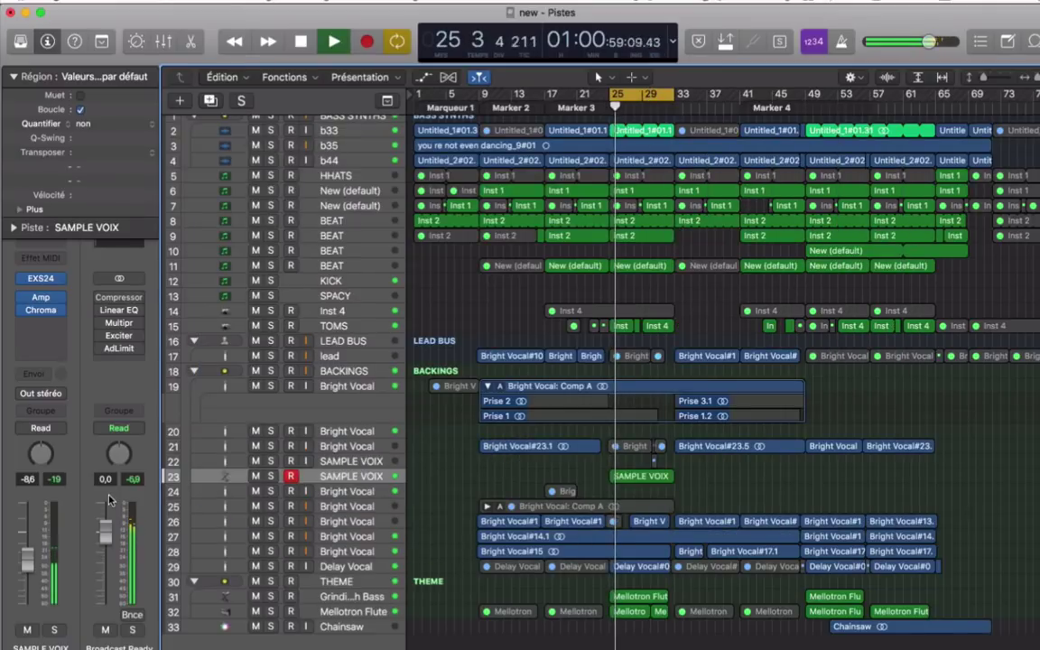
Insert a stereo Stereo Delay after the ChromaVerb on SAMPLE VOIX and raise the right delay's low cut to 290 Hz
left_click(39, 335)
mouse_move(59, 391)
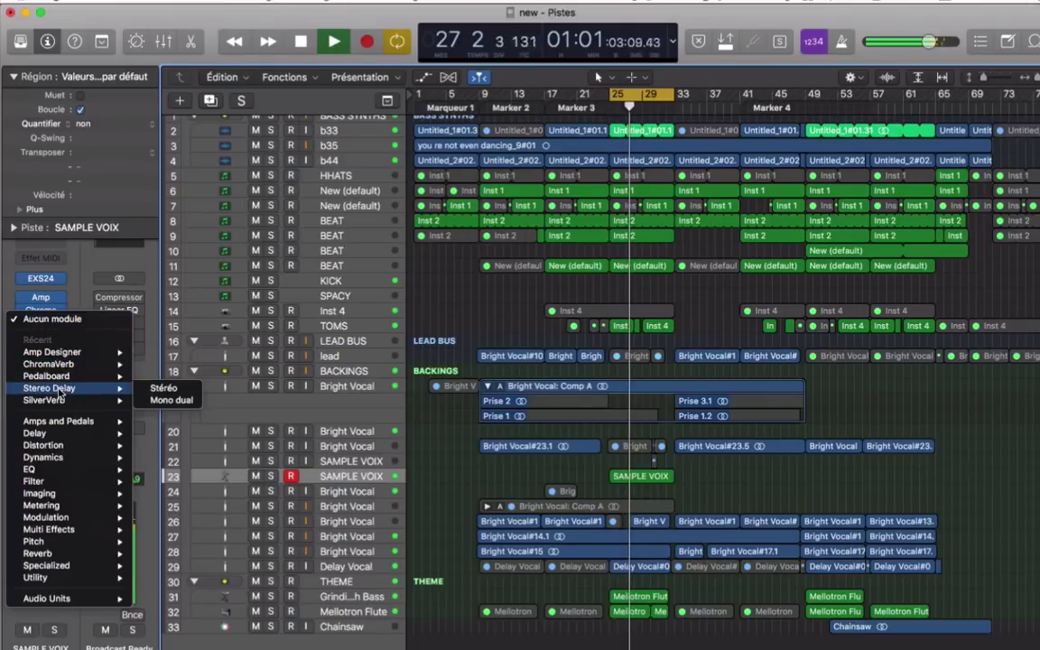
left_click(163, 387)
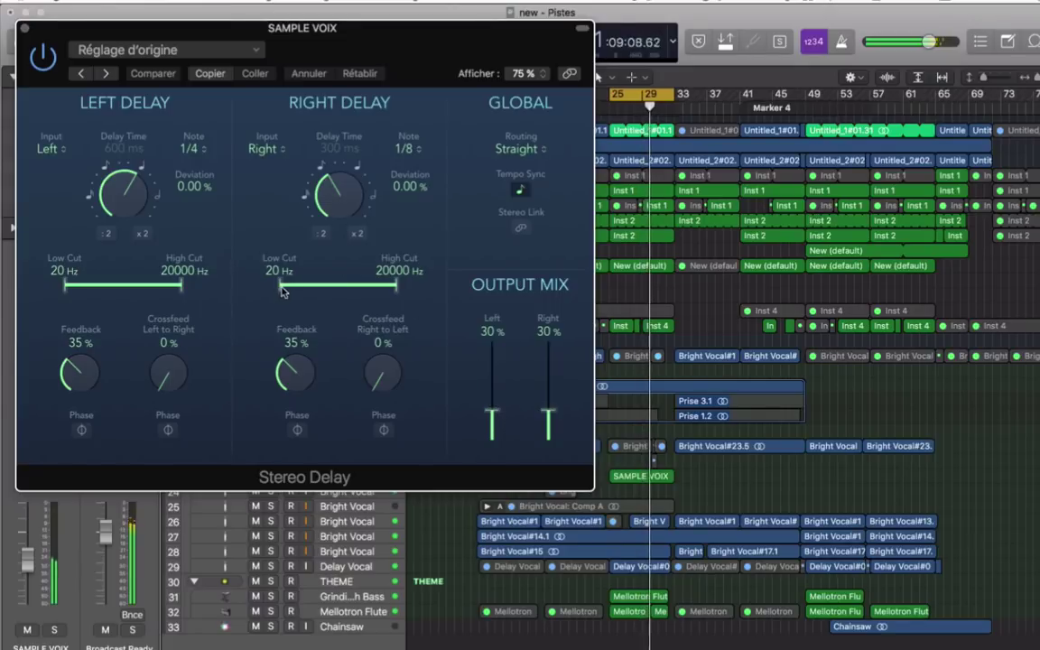
left_click_drag(282, 290, 325, 290)
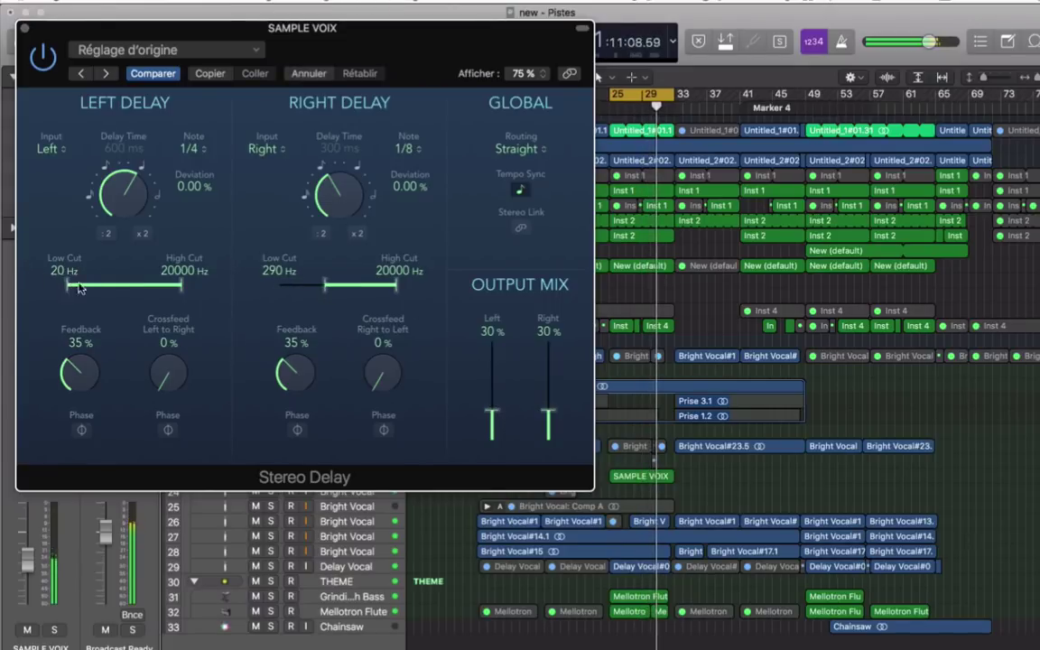